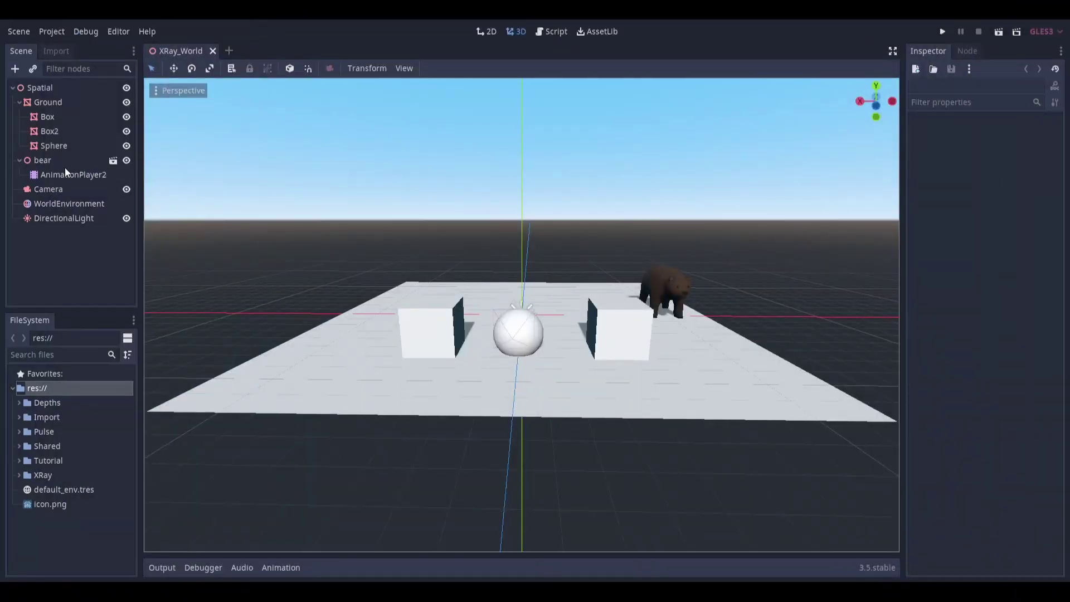
# Step: Play the Strafe animation on AnimationPlayer2 and preview the scene through the Camera
pyautogui.click(52, 175)
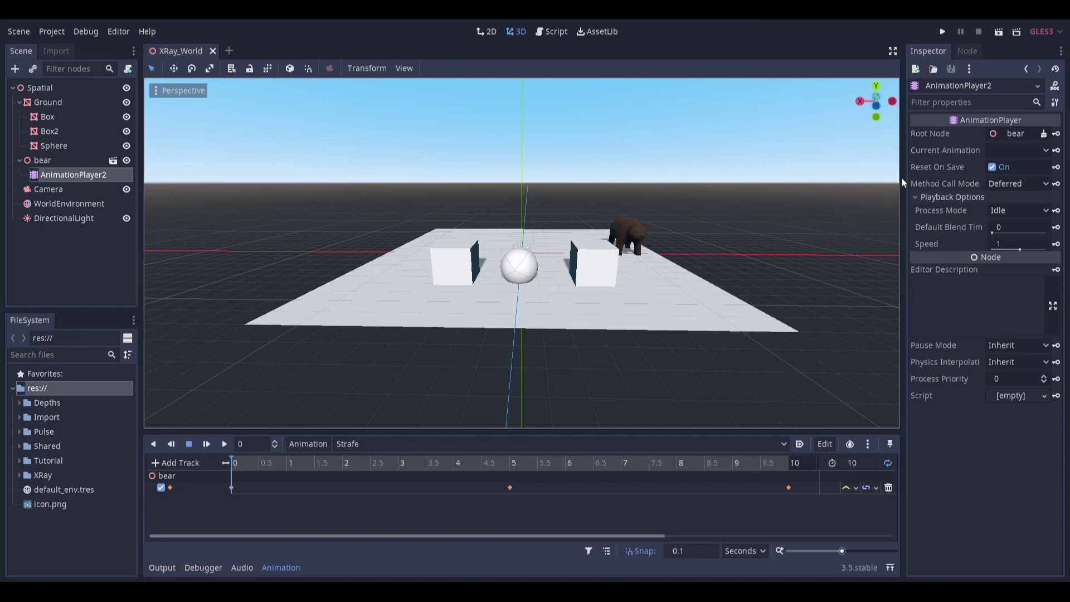
pyautogui.click(1001, 150)
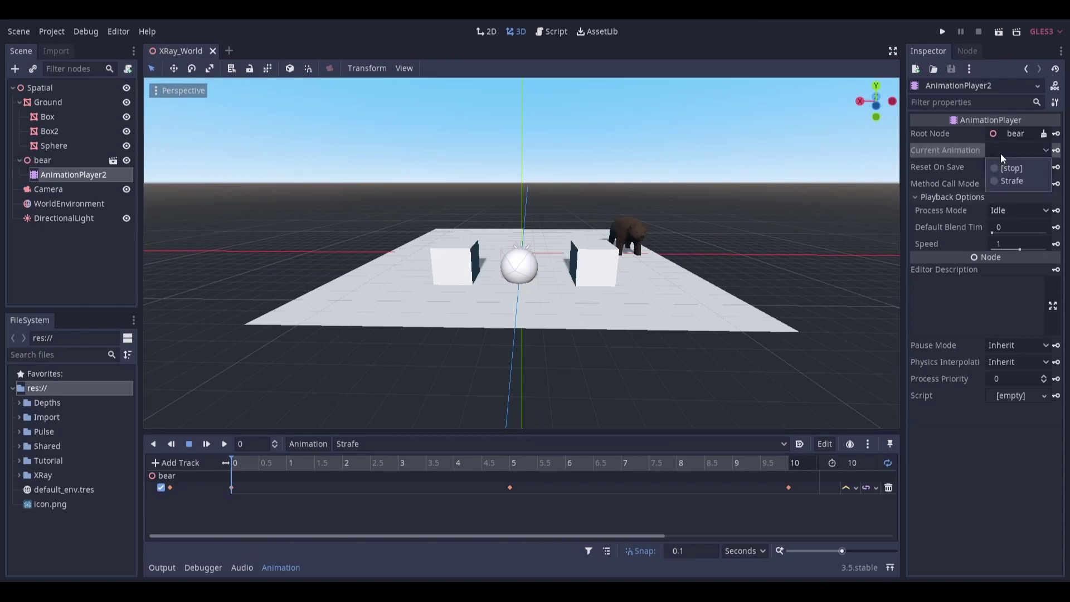
pyautogui.click(1012, 185)
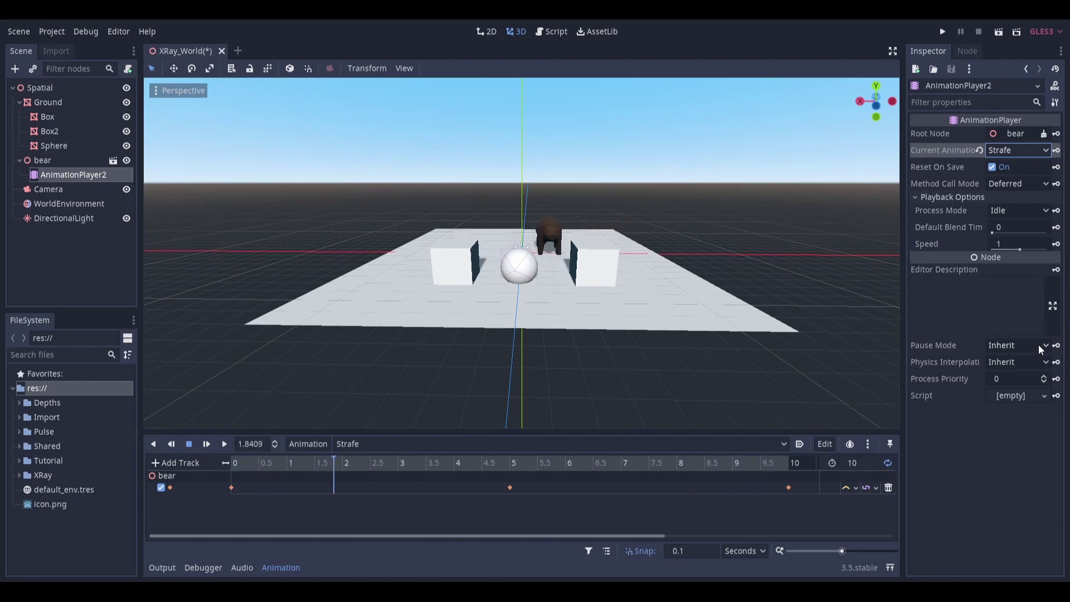
pyautogui.click(63, 191)
pyautogui.click(156, 108)
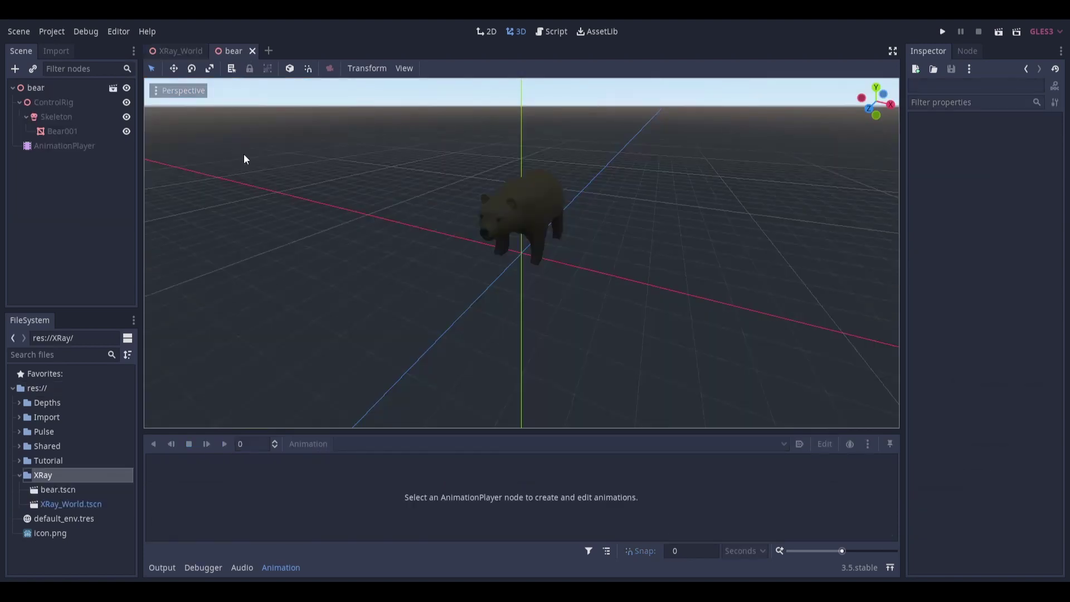
# Step: Convert the Bear001 mesh's material to a ShaderMaterial
pyautogui.click(69, 127)
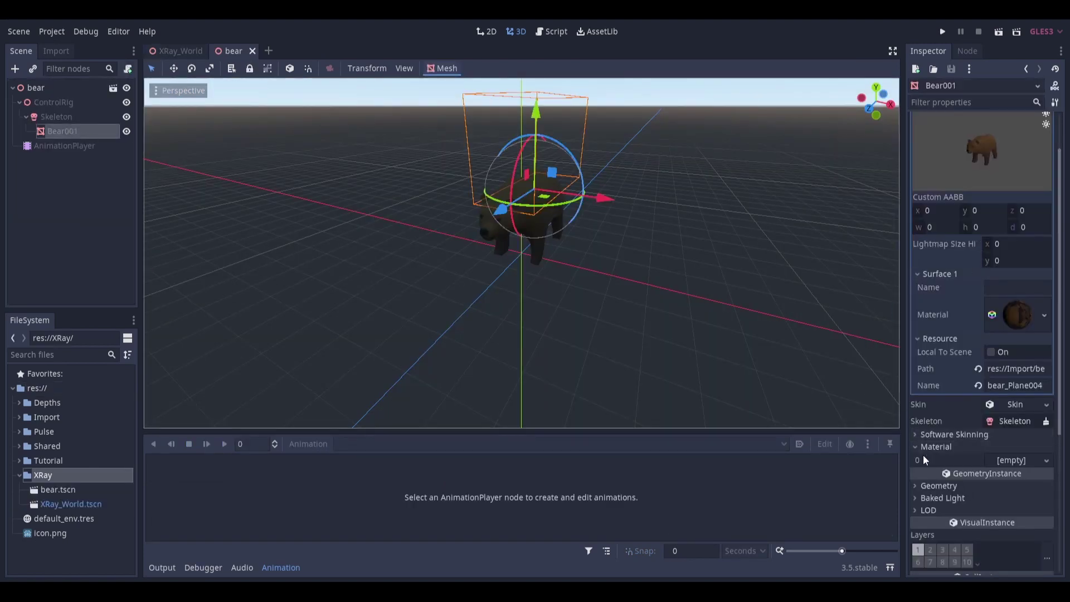
pyautogui.click(1043, 308)
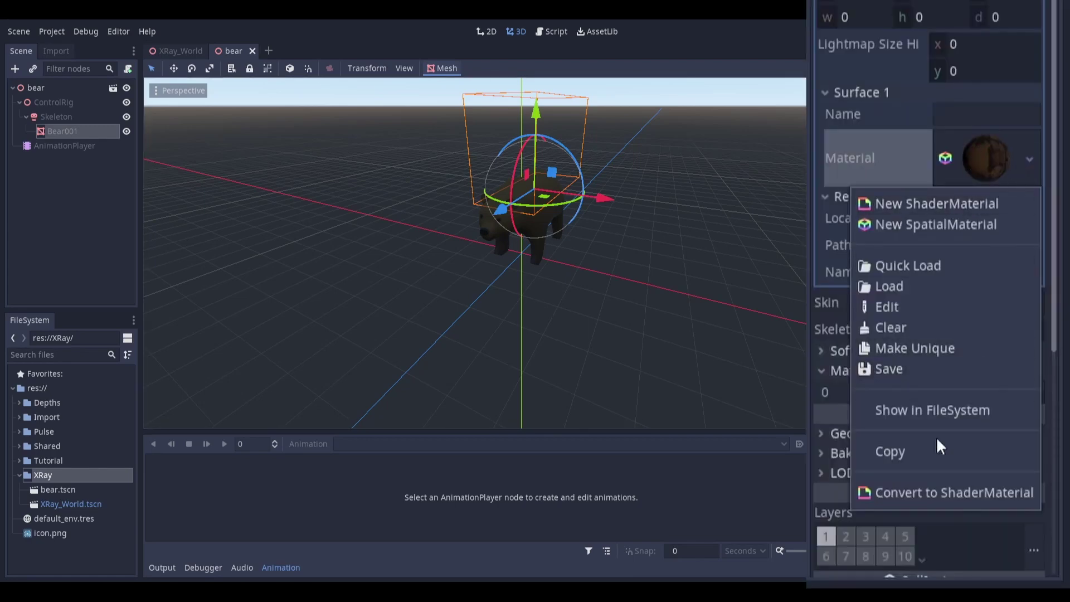
pyautogui.click(918, 492)
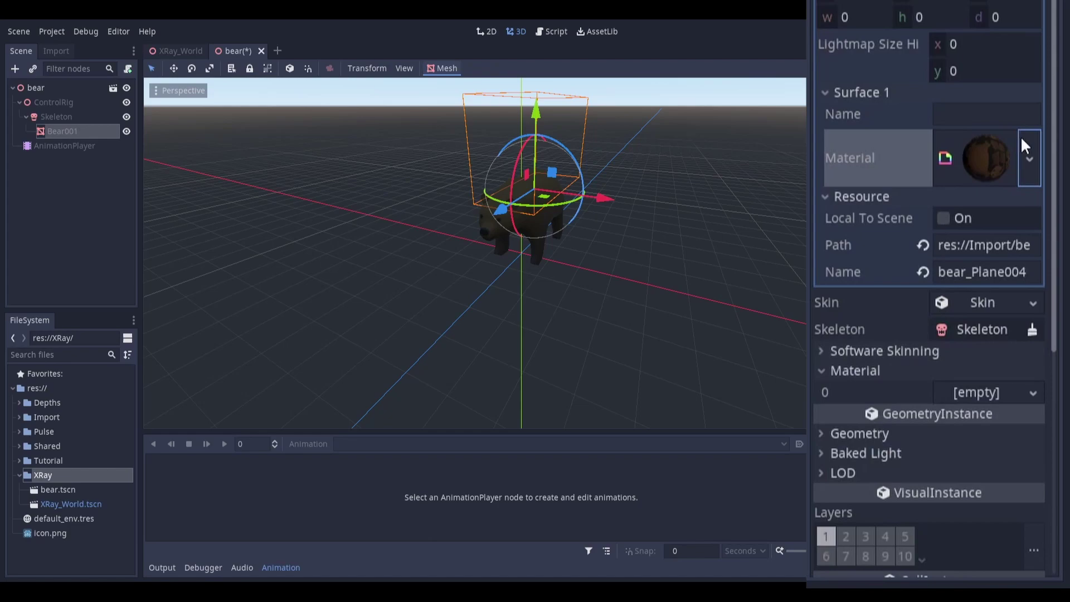
pyautogui.click(994, 159)
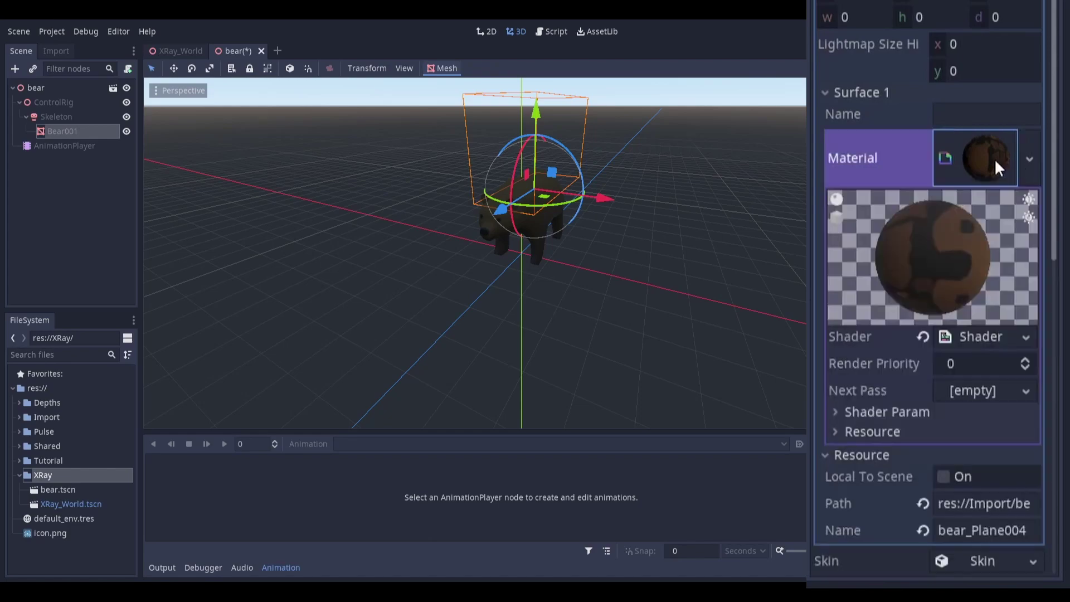
# Step: In the shader code, replace depth_draw_opaque with depth_test_disable in render_mode
pyautogui.click(995, 334)
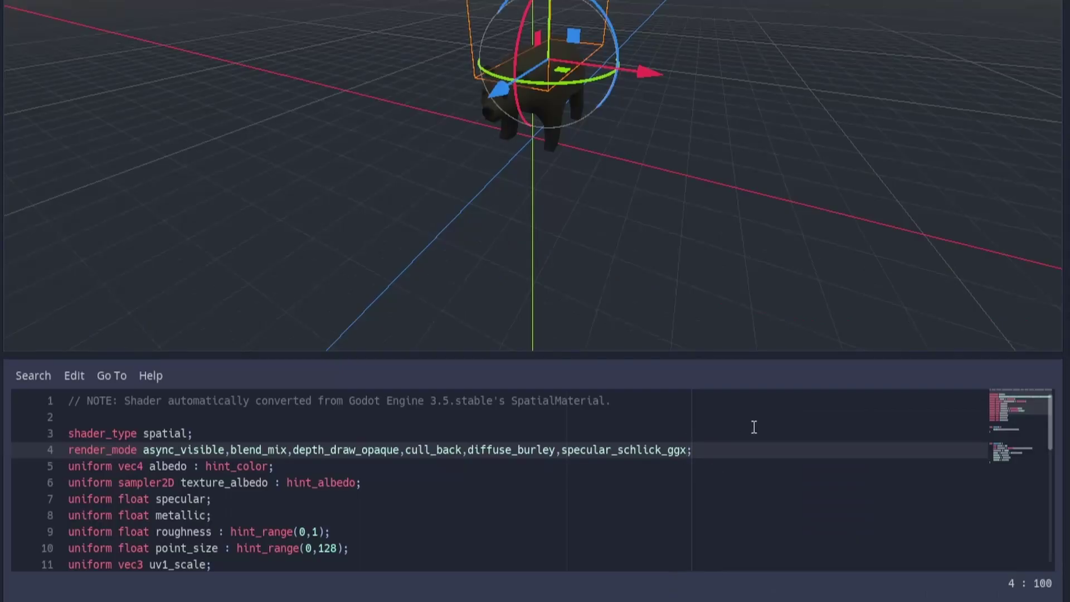
pyautogui.click(349, 465)
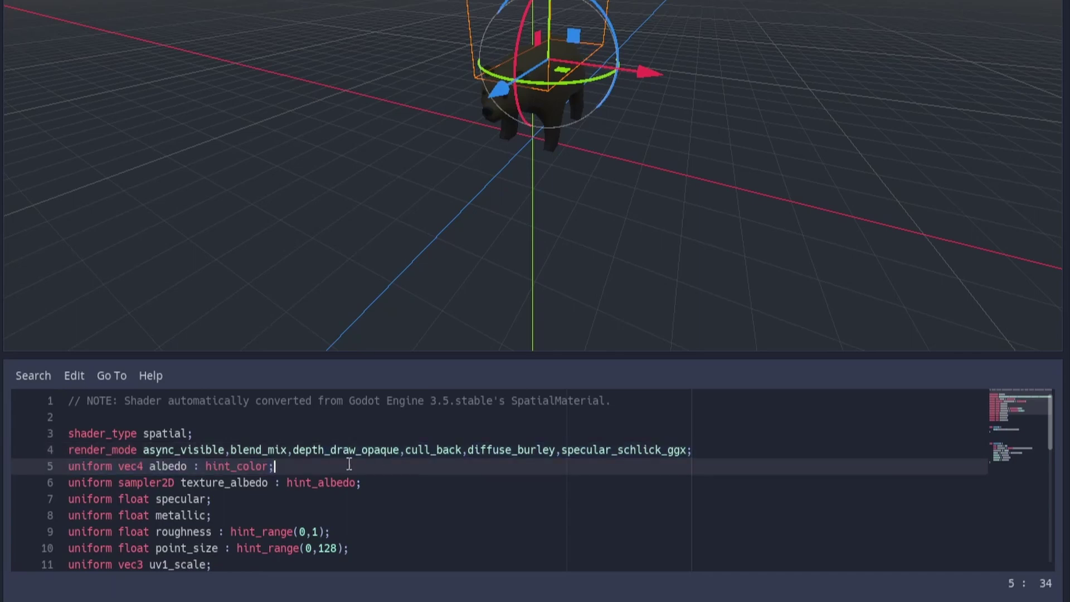
pyautogui.doubleClick(322, 449)
pyautogui.write('dept')
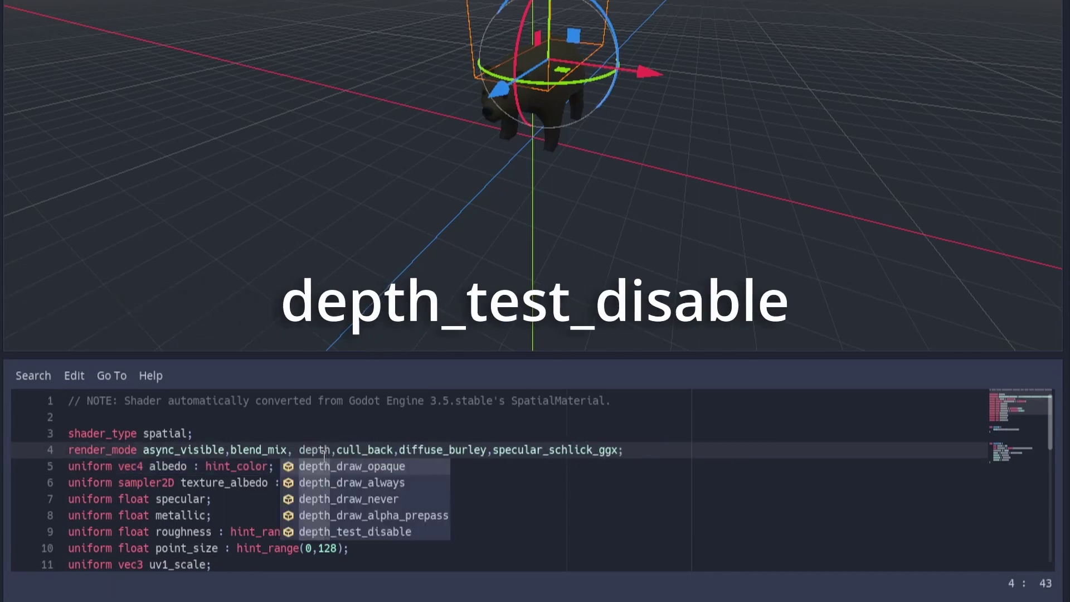
pyautogui.write('h_test_disable')
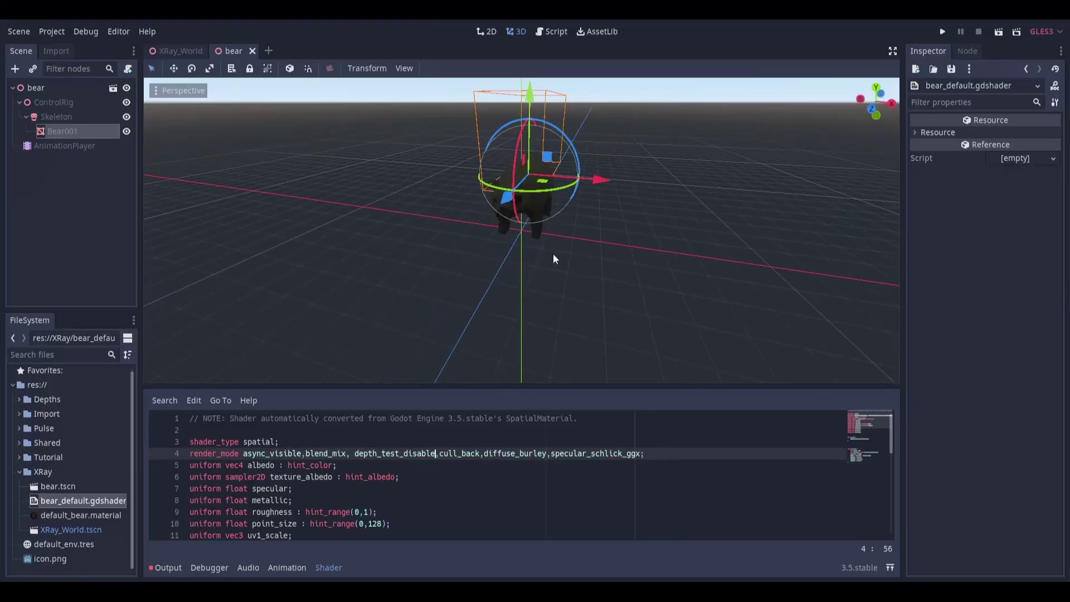
pyautogui.moveTo(619, 223); pyautogui.dragTo(522, 246, button='middle')
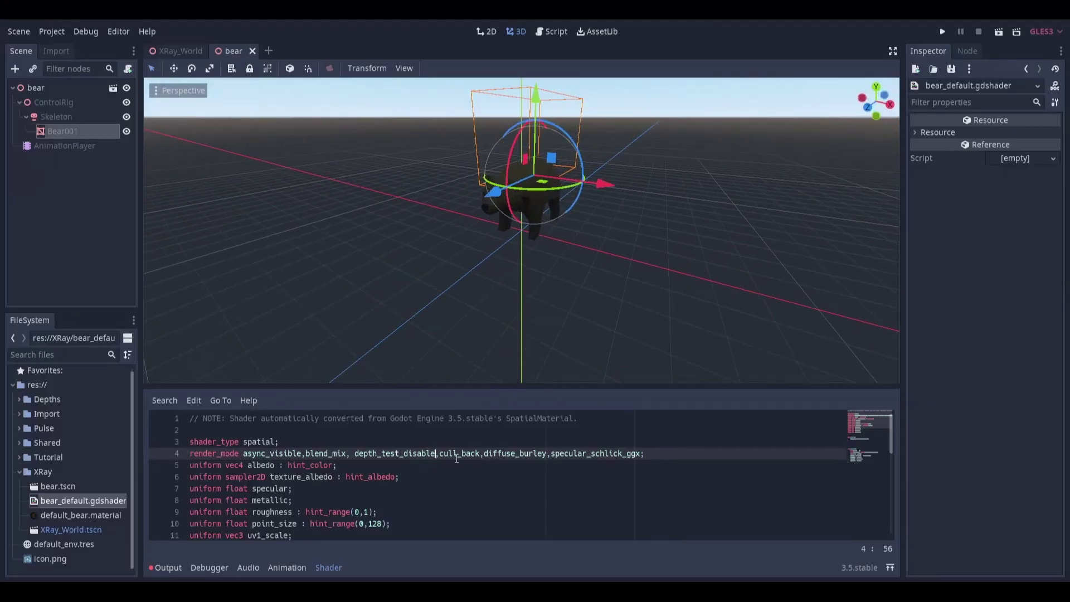
# Step: Return to the XRay_World scene and preview it through the Camera
pyautogui.click(180, 51)
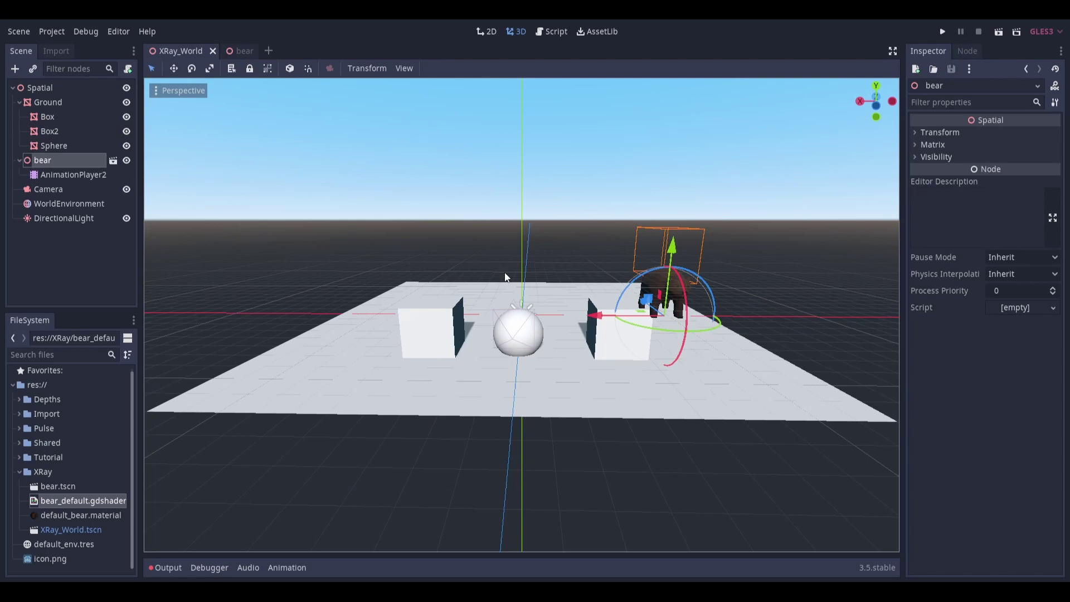
pyautogui.click(64, 174)
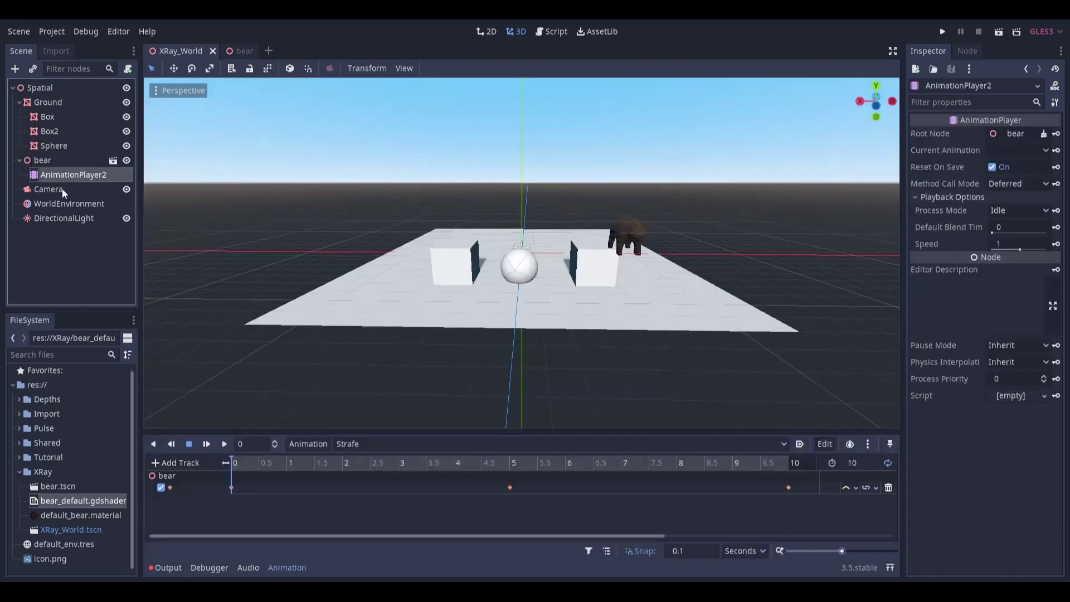
pyautogui.click(55, 189)
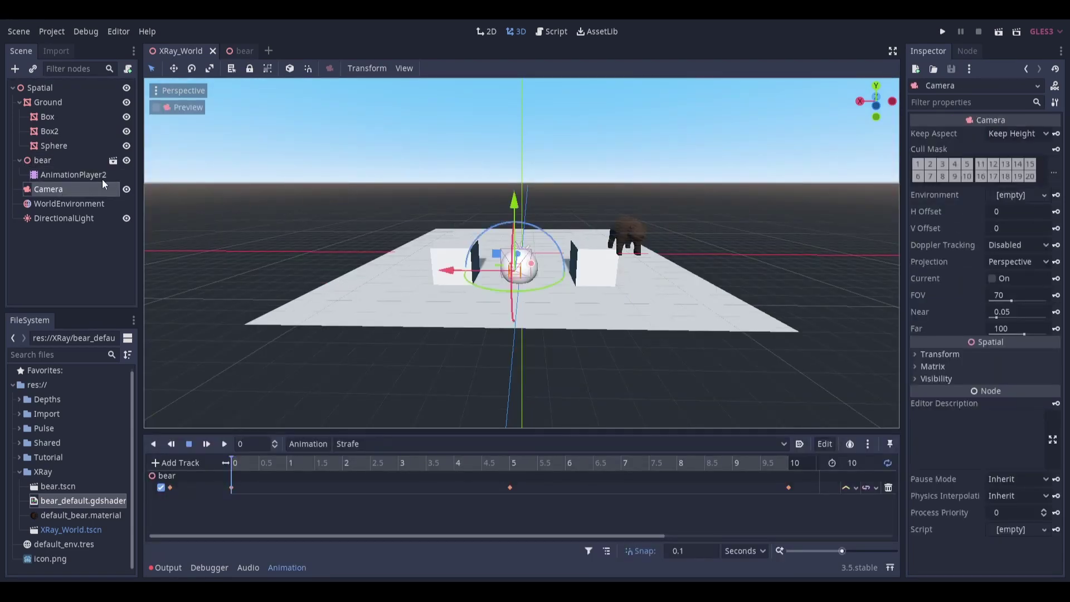
pyautogui.click(157, 108)
# Step: Play the Strafe animation on AnimationPlayer2, then stop it and turn off the camera preview
pyautogui.click(63, 175)
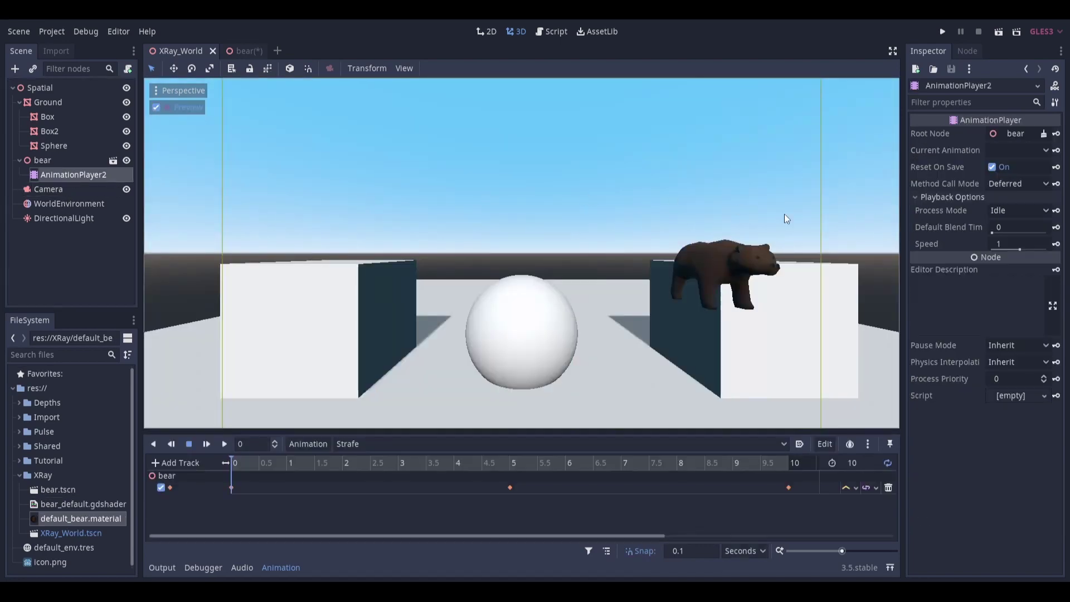
pyautogui.click(1019, 151)
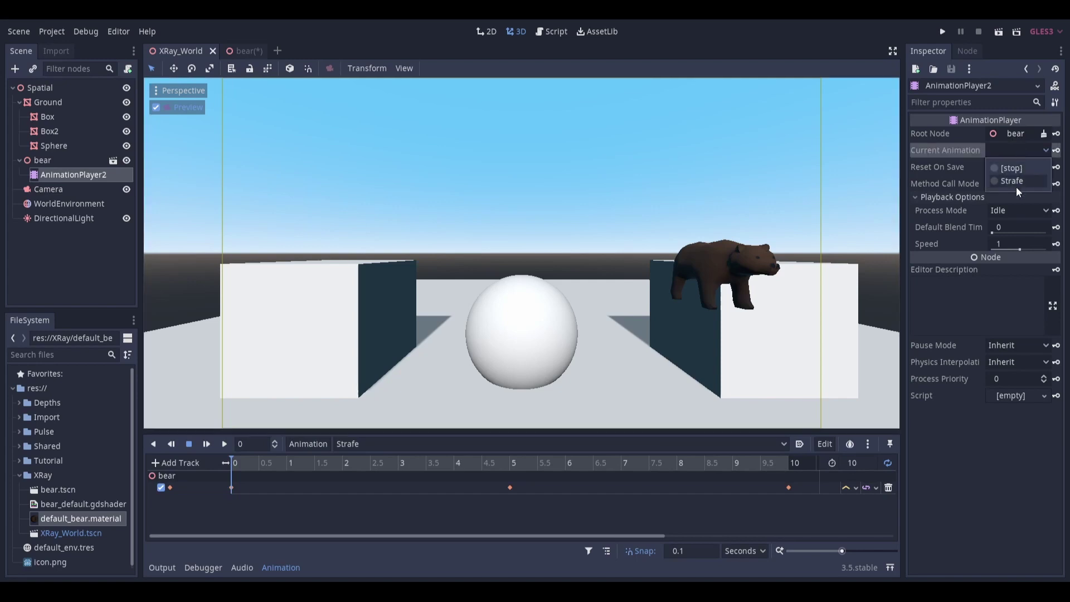
pyautogui.click(1015, 181)
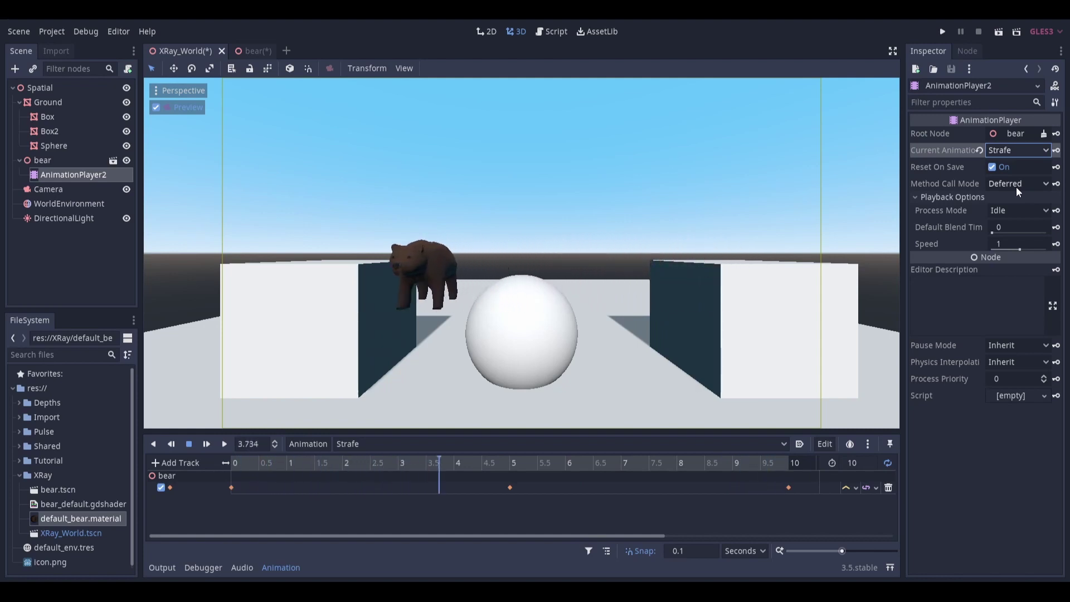
pyautogui.click(1025, 153)
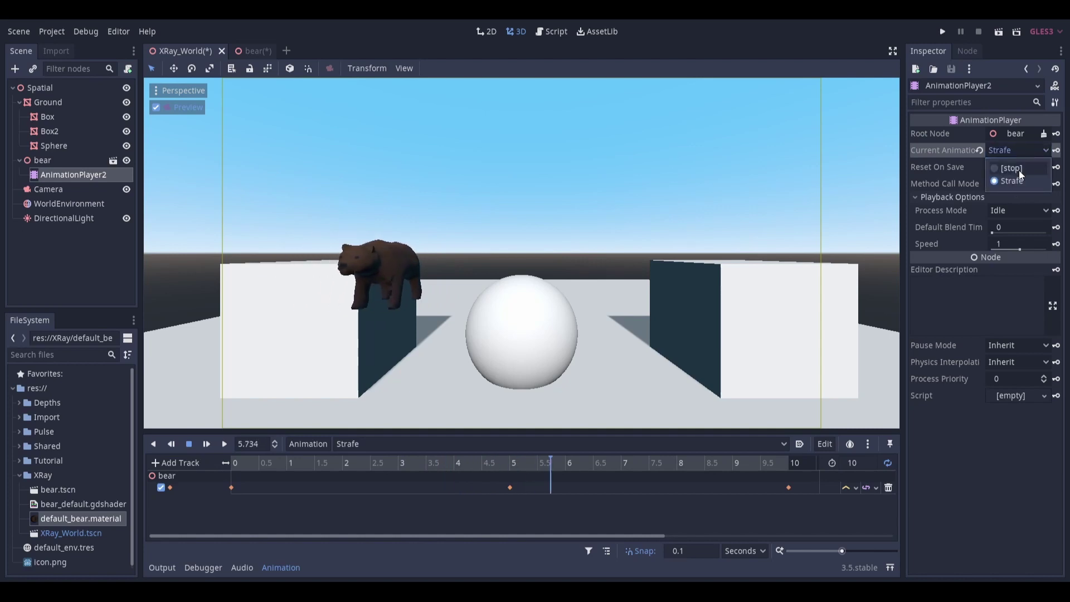
pyautogui.click(1018, 168)
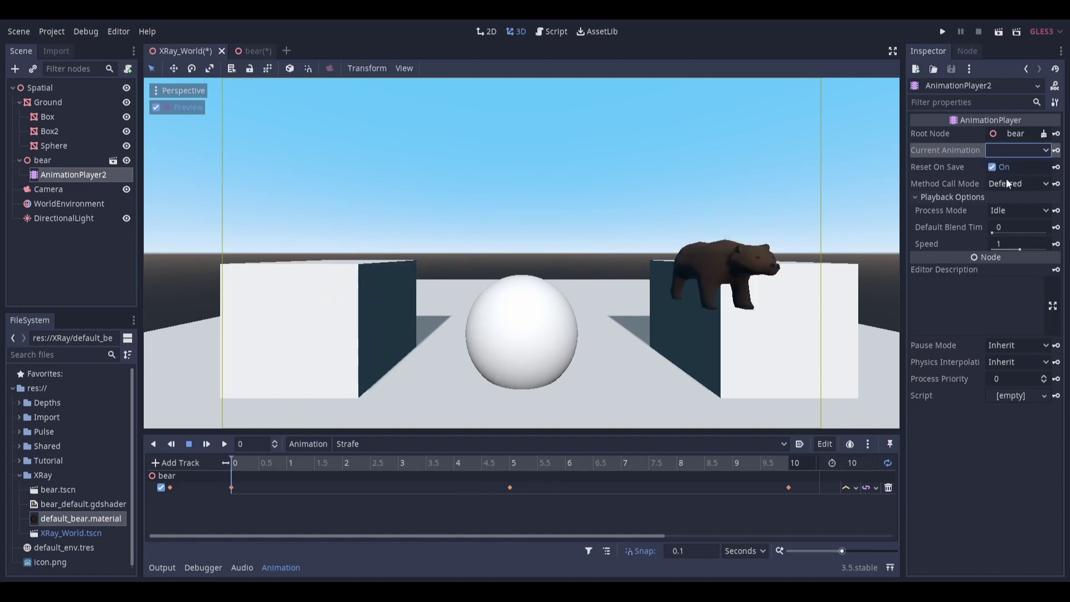
pyautogui.click(166, 110)
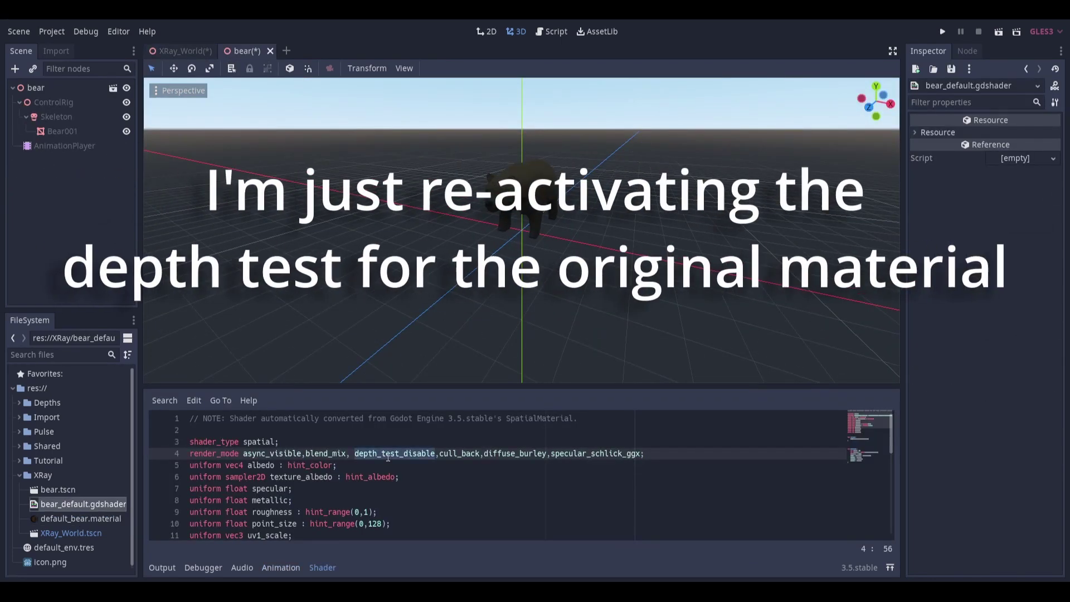
# Step: Put depth_draw_opaque back into the bear shader's render_mode line
pyautogui.write('depth_d')
pyautogui.press('Return')
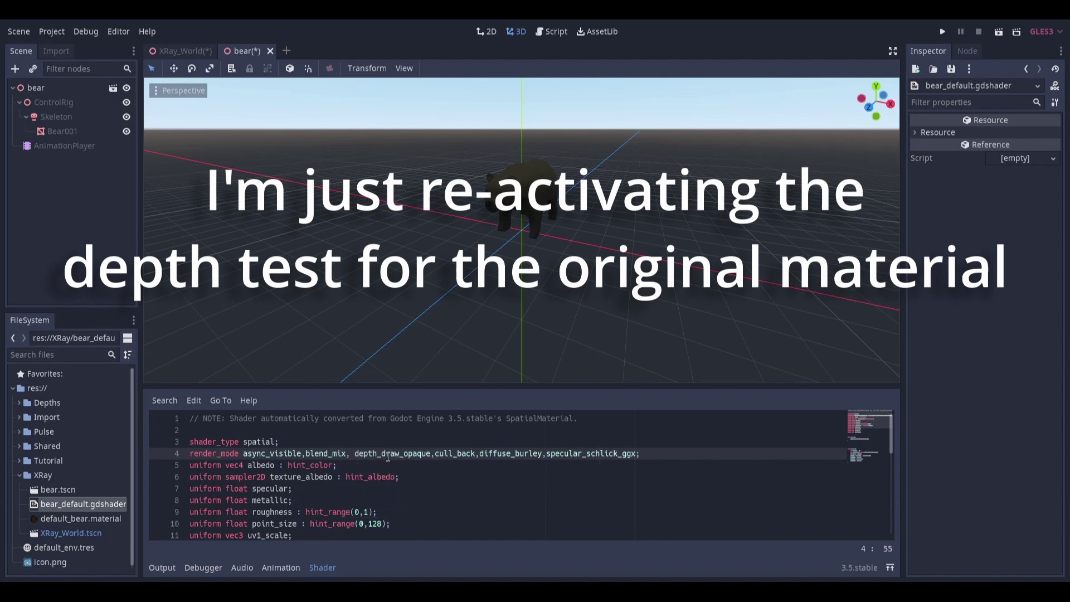
pyautogui.click(354, 453)
pyautogui.press('BackSpace')
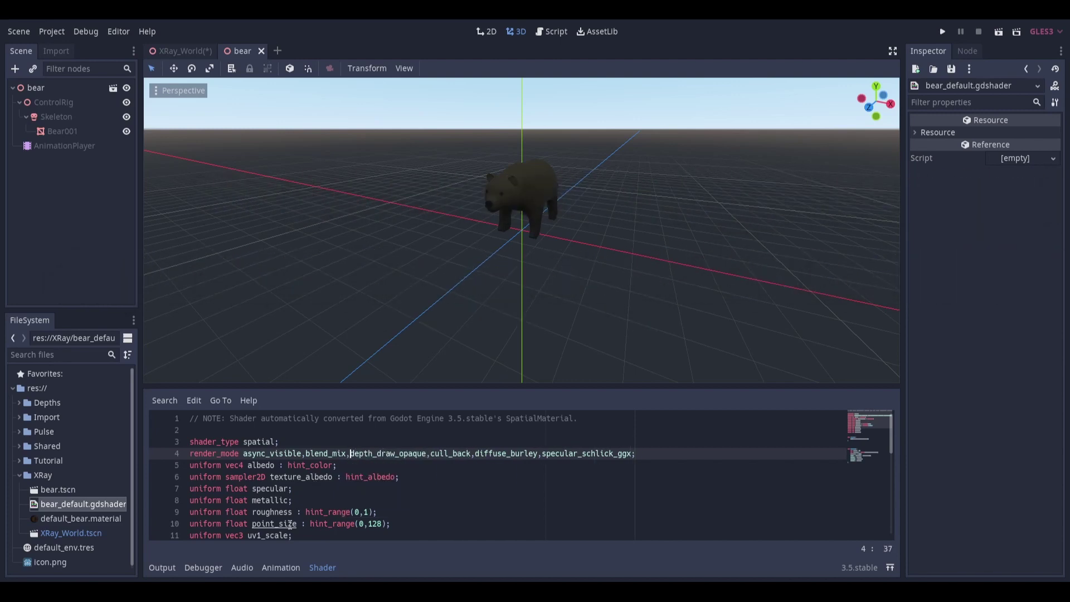
# Step: Create a new Shader resource in the XRay folder named xray_monochrome with the .gdshader type
pyautogui.click(42, 475)
pyautogui.rightClick(45, 474)
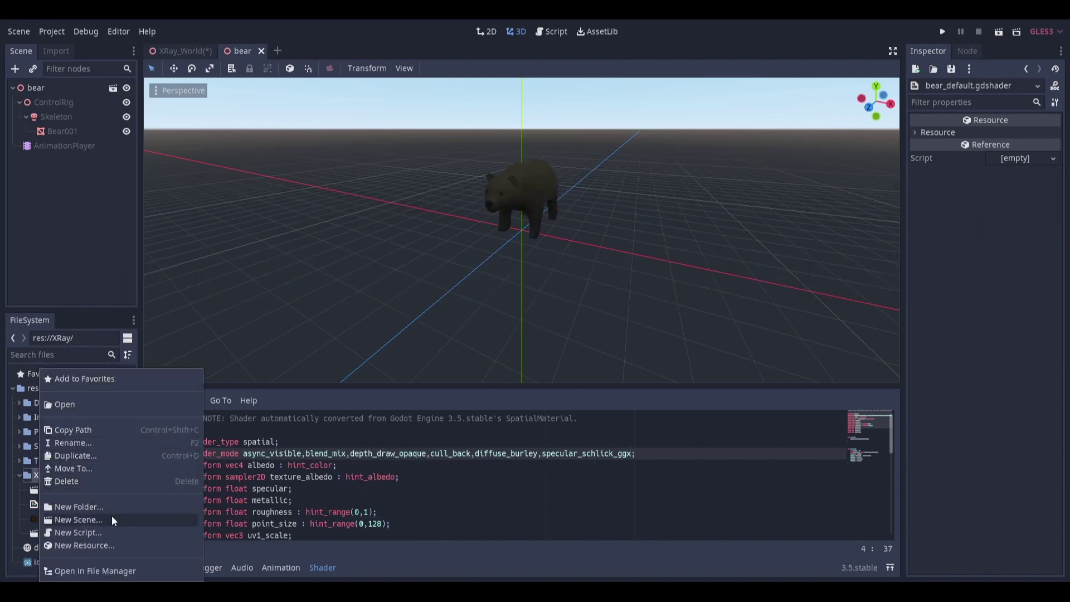
pyautogui.click(111, 543)
pyautogui.write('shader')
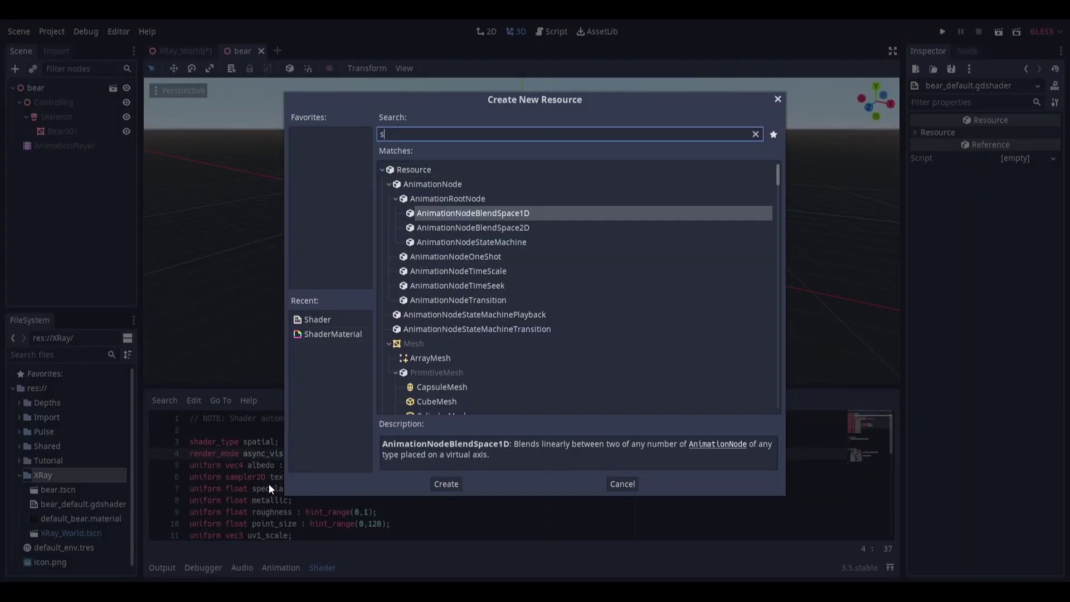
pyautogui.click(446, 484)
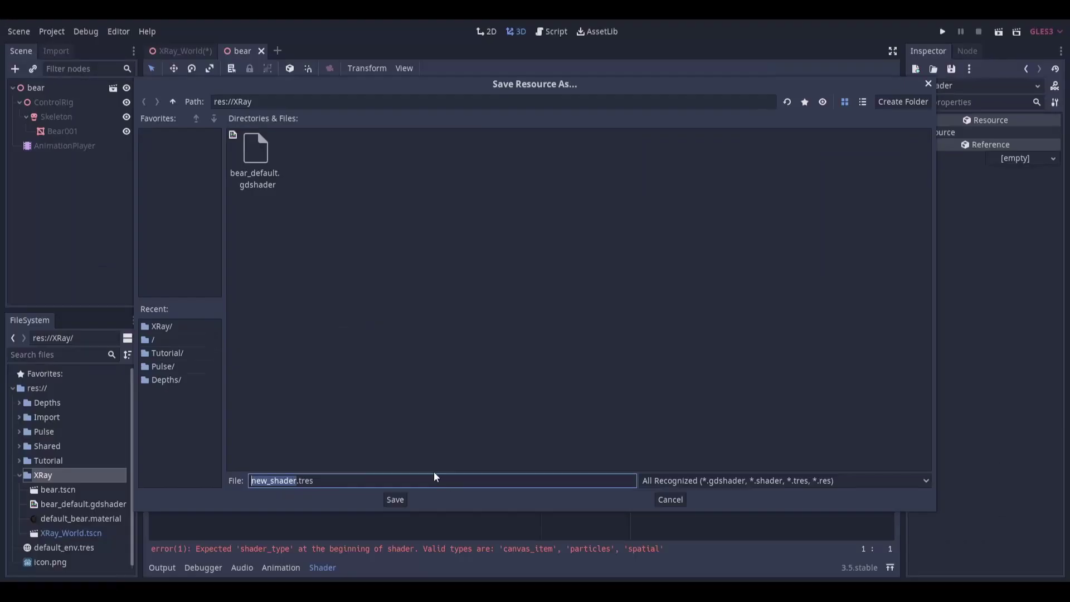
pyautogui.write('xray_monochrome')
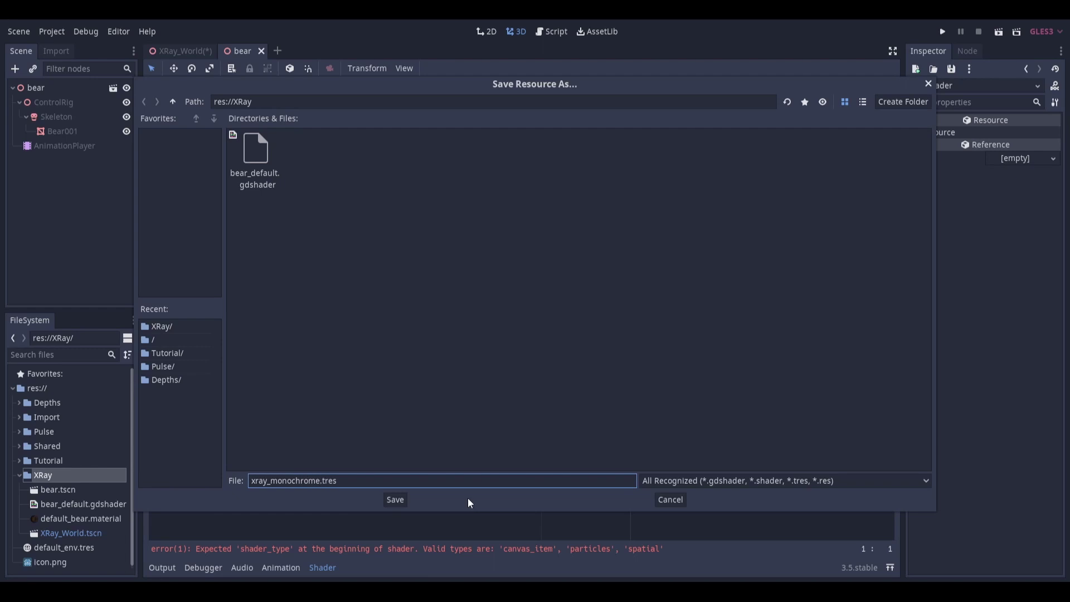
pyautogui.click(697, 479)
pyautogui.click(689, 511)
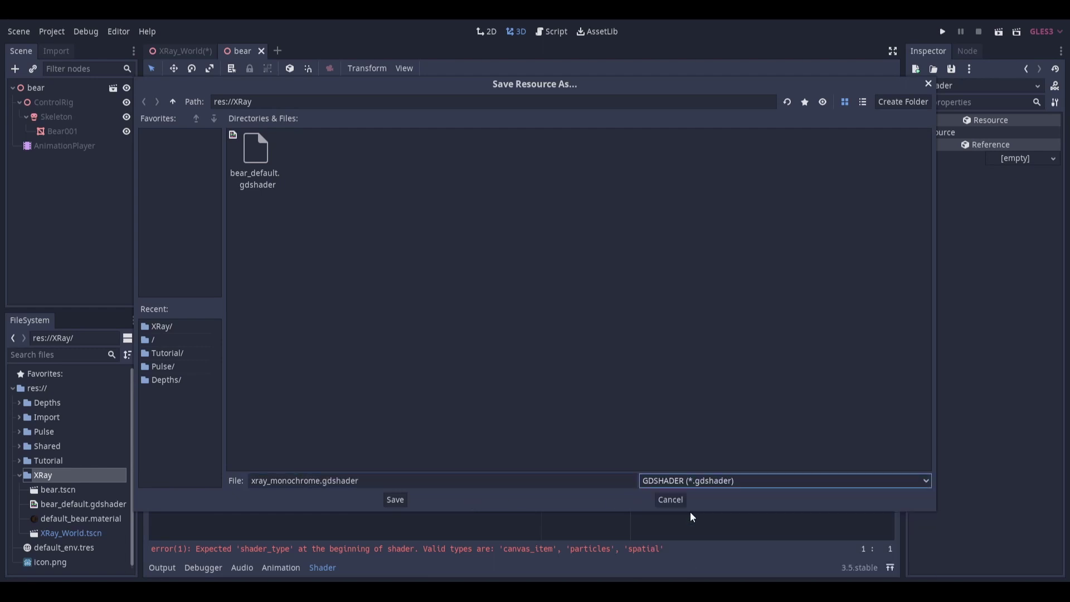
# Step: Save the shader and declare shader_type spatial with render_mode unshaded, blend_mix, depth_test_disable
pyautogui.click(400, 503)
pyautogui.write('shader_type')
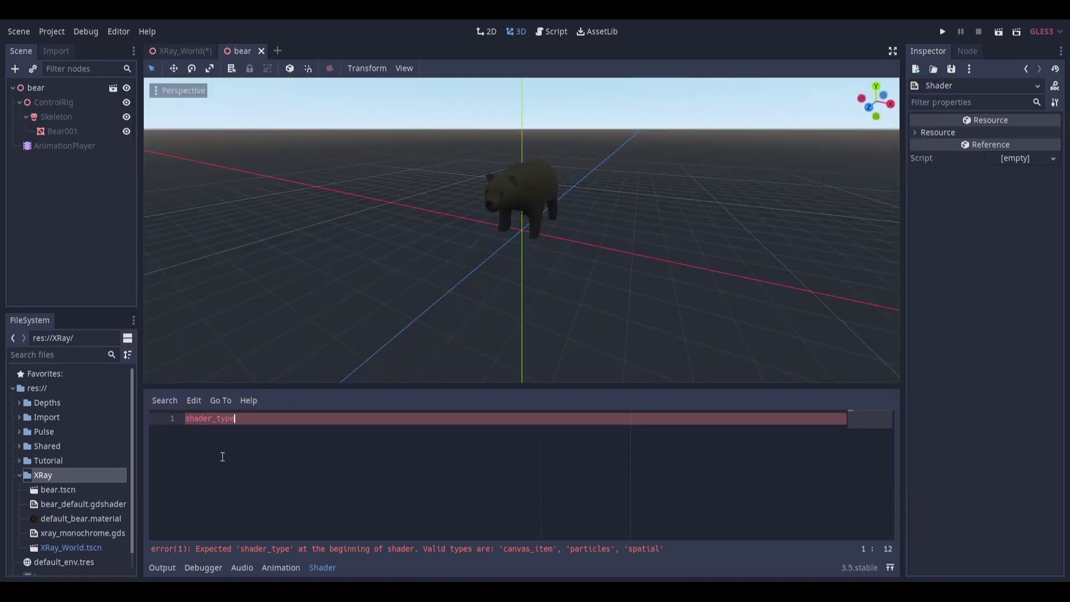
pyautogui.write(' spatial;')
pyautogui.press('Return')
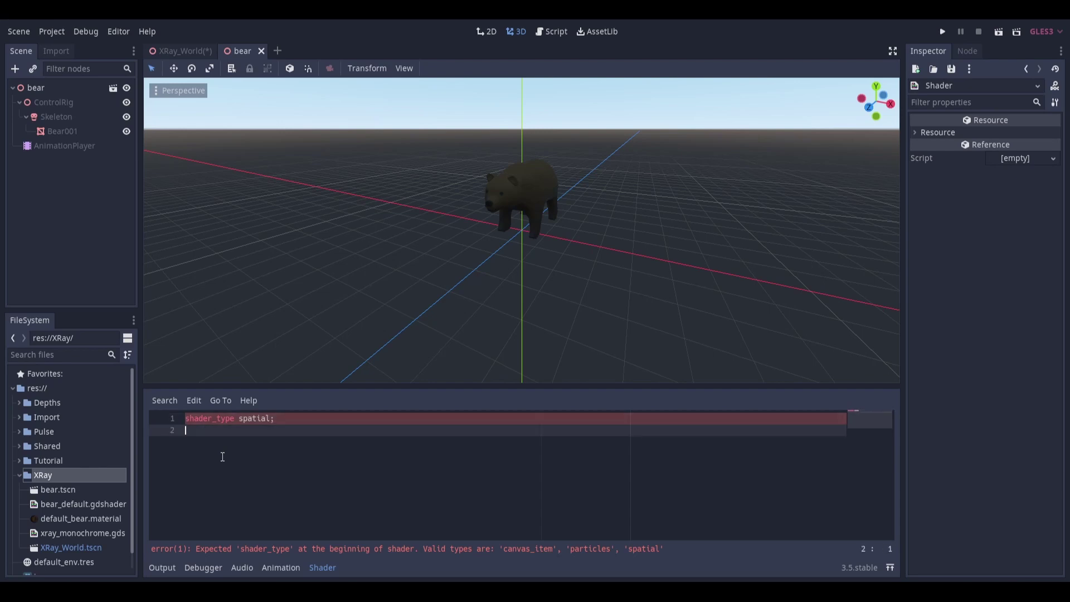
pyautogui.press('Return')
pyautogui.write('shad')
pyautogui.press('BackSpace')
pyautogui.write('ren')
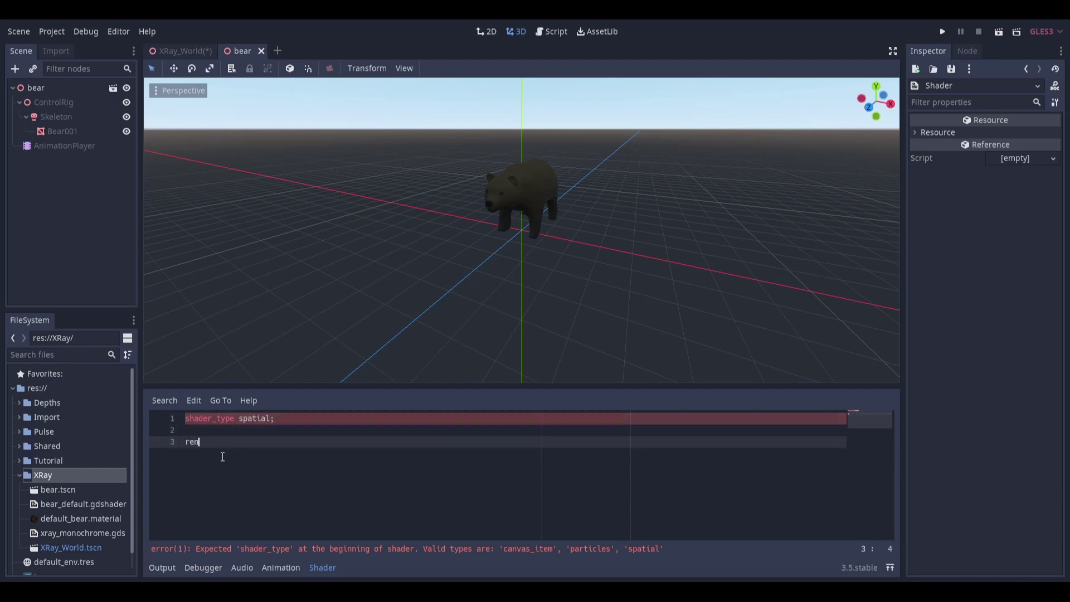
pyautogui.write('der_mode_')
pyautogui.press('BackSpace')
pyautogui.press('BackSpace')
pyautogui.press('BackSpace')
pyautogui.press('BackSpace')
pyautogui.press('BackSpace')
pyautogui.press('BackSpace')
pyautogui.press('BackSpace')
pyautogui.press('BackSpace')
pyautogui.press('BackSpace')
pyautogui.write('shaded, ')
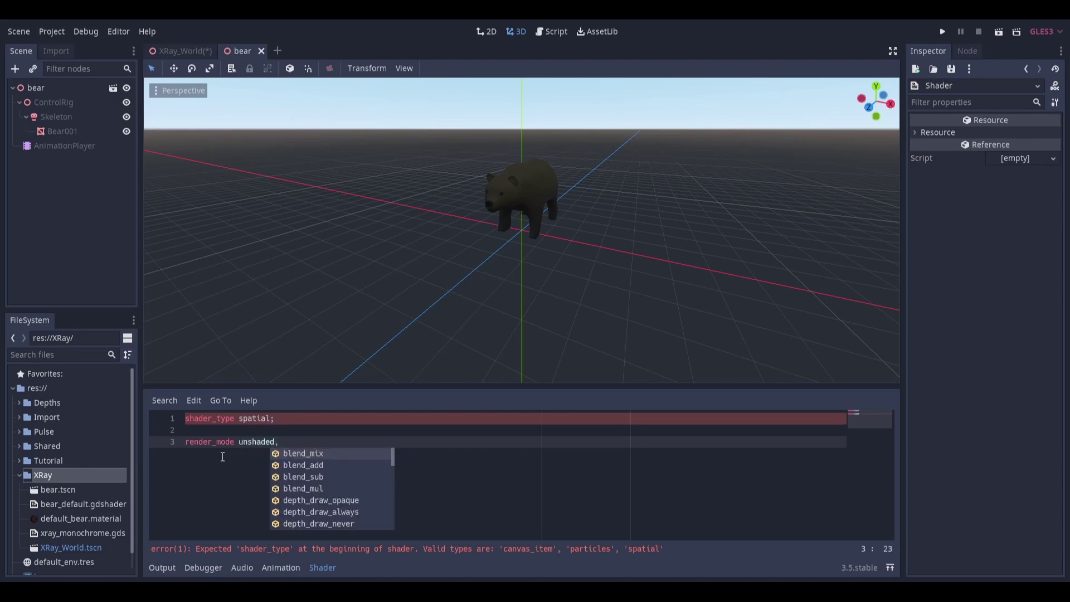
pyautogui.write('blend_mix, de')
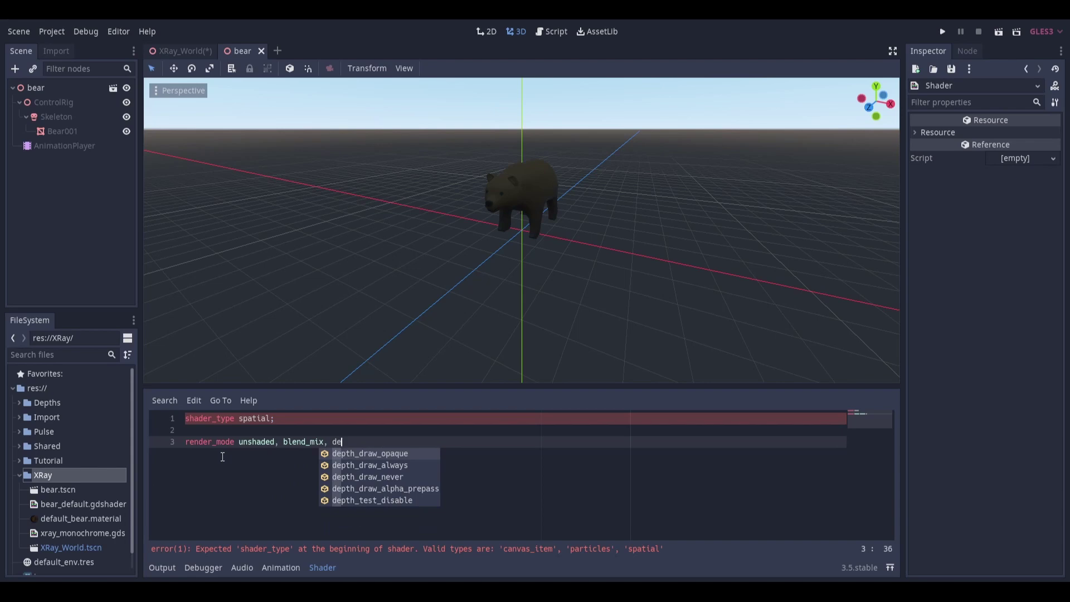
pyautogui.press('Up')
pyautogui.press('Return')
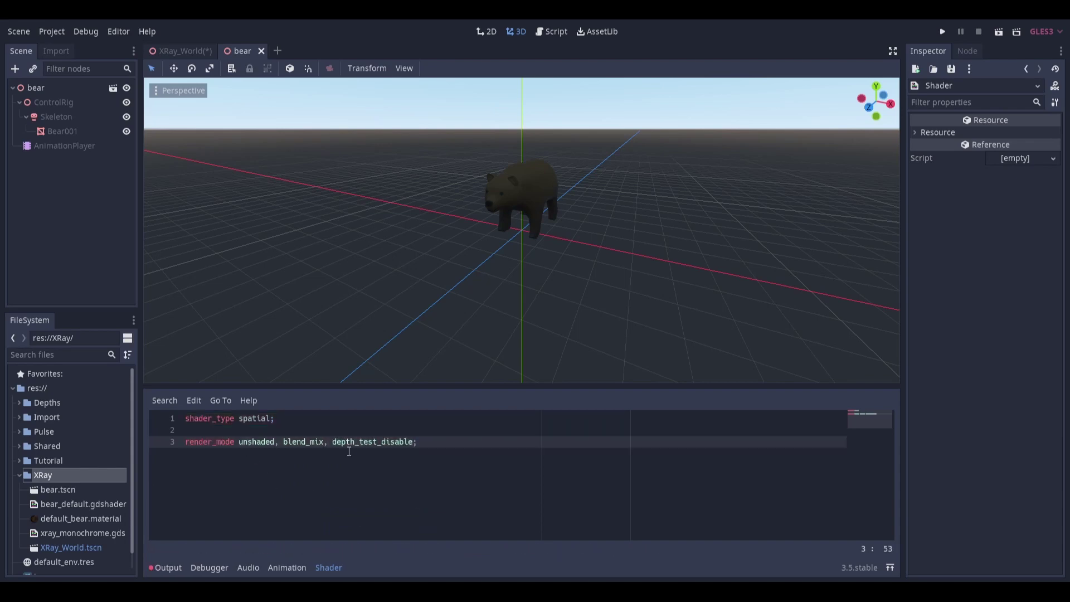
pyautogui.press('Return')
pyautogui.press('Return')
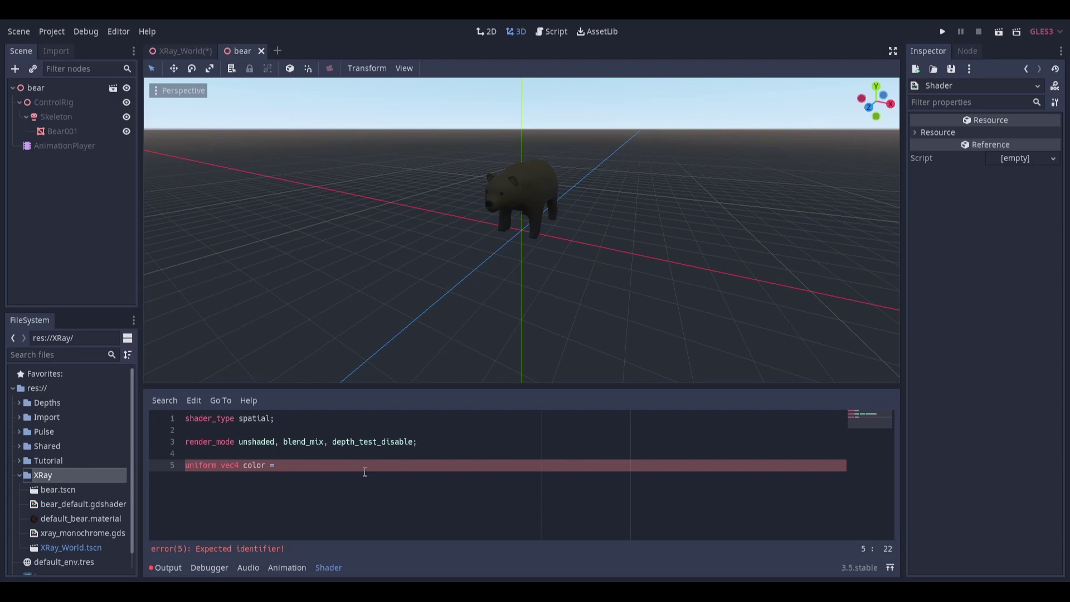
# Step: Declare the uniform vec4 color with the hint_color hint
pyautogui.press('BackSpace')
pyautogui.write('hint_color')
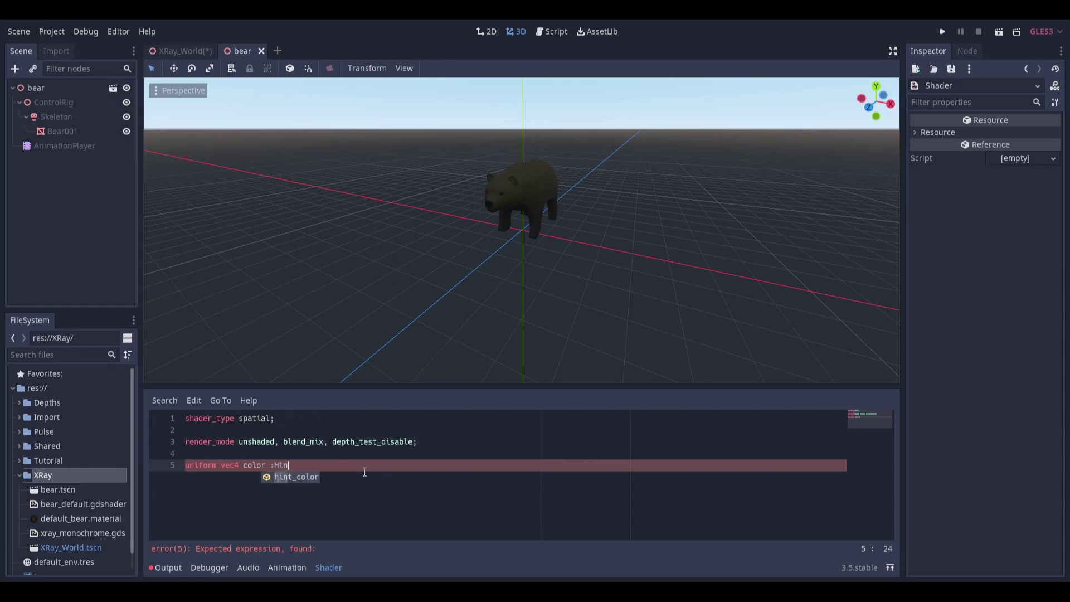
pyautogui.hotkey('ctrl', 'Left')
pyautogui.press('BackSpace')
pyautogui.press('BackSpace')
pyautogui.write(':')
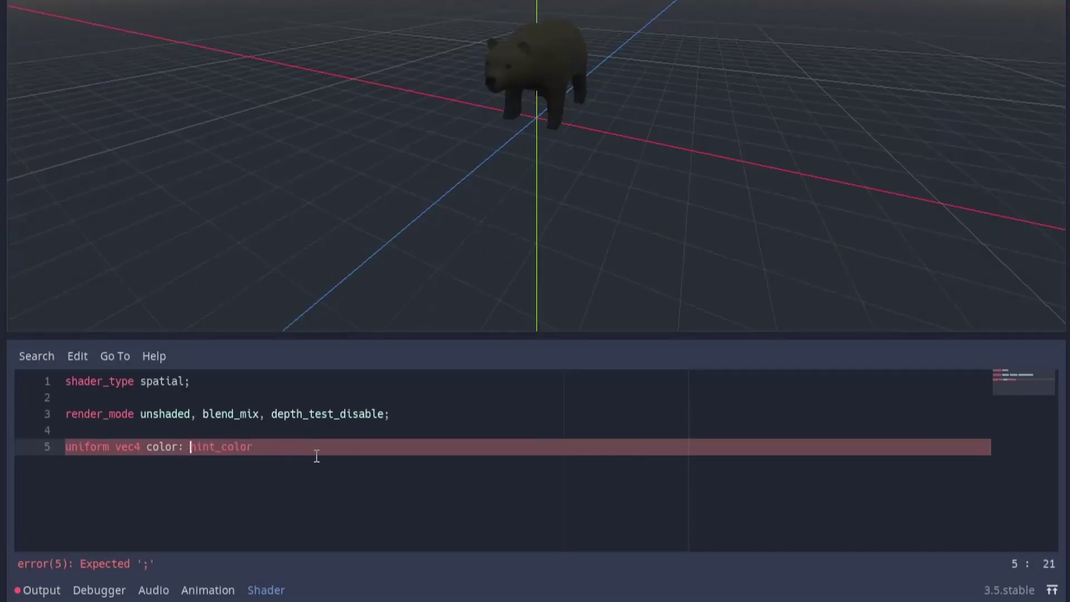
pyautogui.hotkey('ctrl', 'Left')
pyautogui.hotkey('ctrl', 'Left')
pyautogui.press('BackSpace')
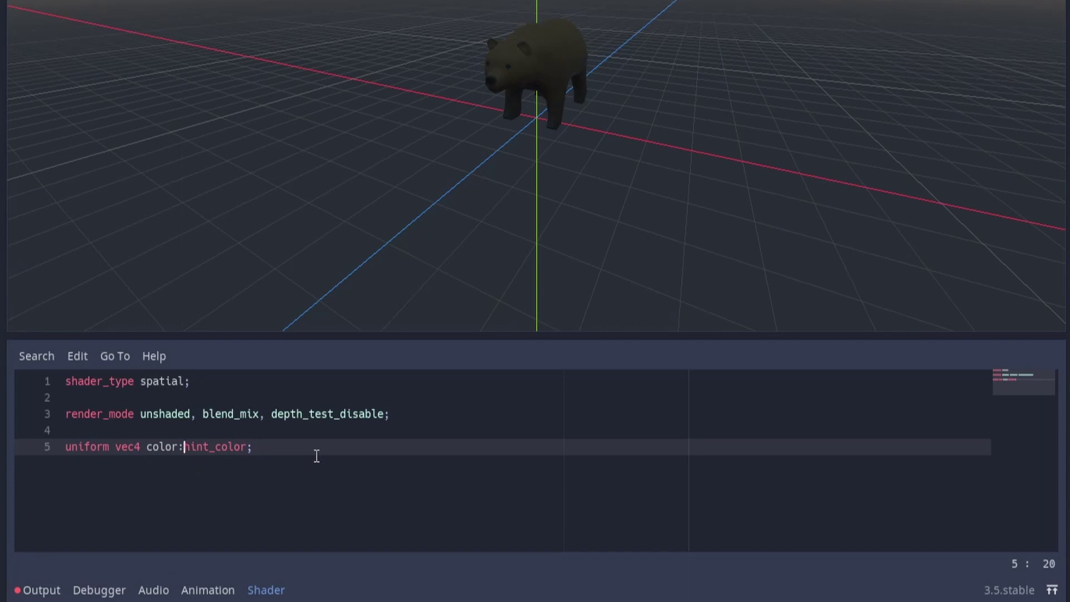
pyautogui.press('End')
# Step: Add a fragment function setting ALBEDO = color.rgb
pyautogui.press('Return')
pyautogui.press('Return')
pyautogui.write('void fragm')
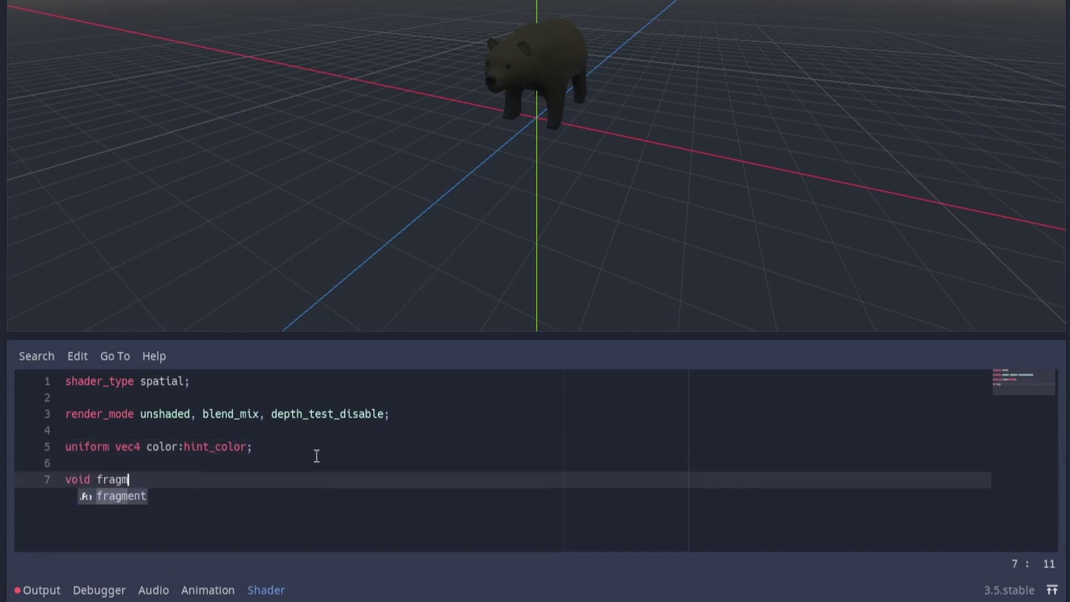
pyautogui.write('ent(){')
pyautogui.press('Return')
pyautogui.write('ALBEDO =')
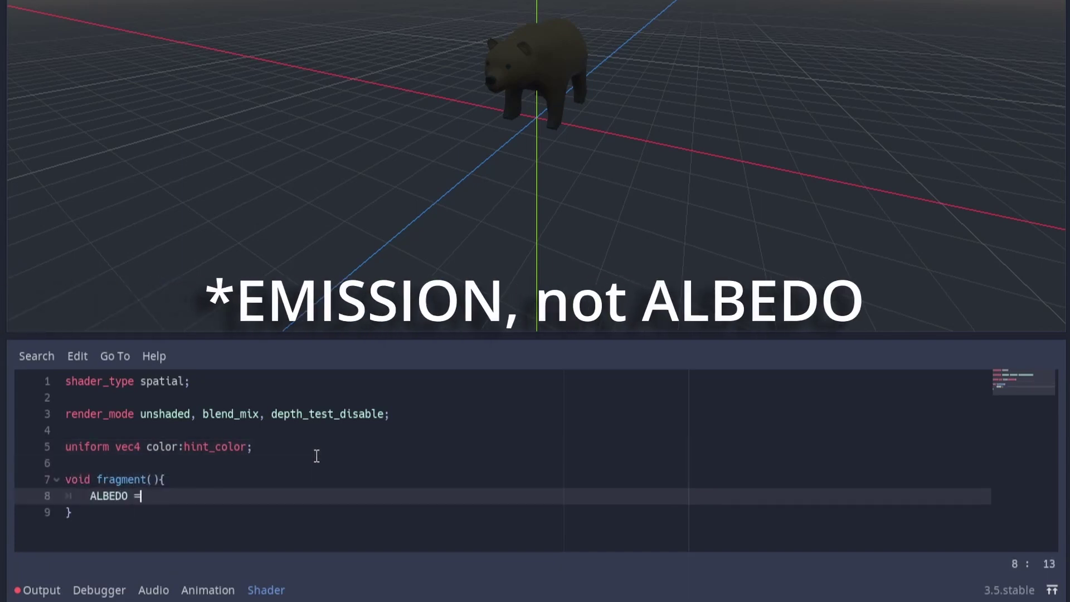
pyautogui.write(' color.rgb;')
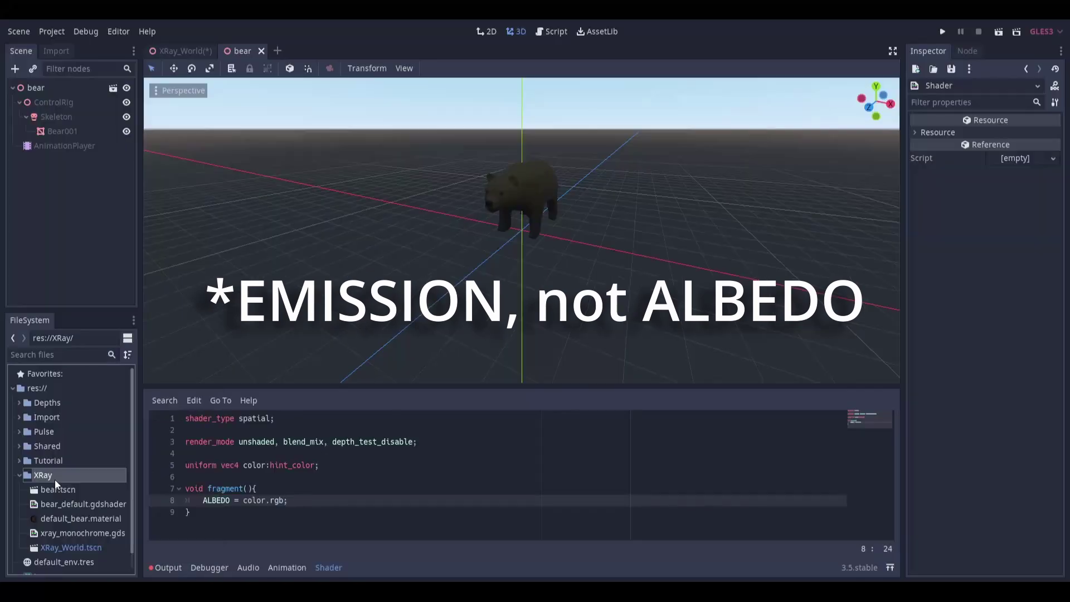
# Step: Create a new ShaderMaterial in the XRay folder saved as xray_monochrome.material
pyautogui.rightClick(52, 475)
pyautogui.click(107, 550)
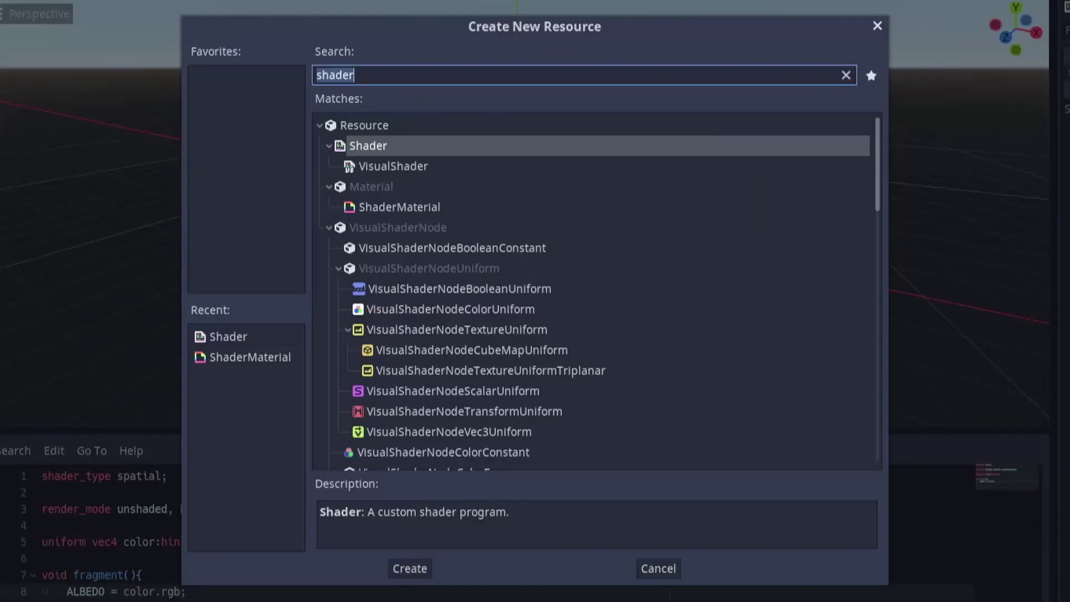
pyautogui.click(426, 205)
pyautogui.click(409, 568)
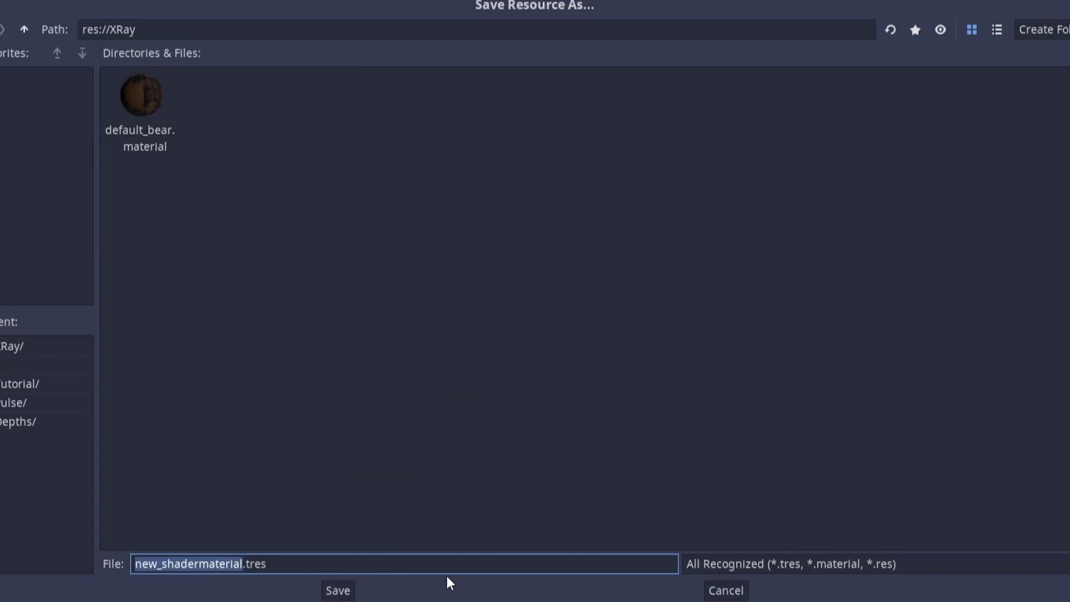
pyautogui.write('xray_monochrome')
pyautogui.click(792, 563)
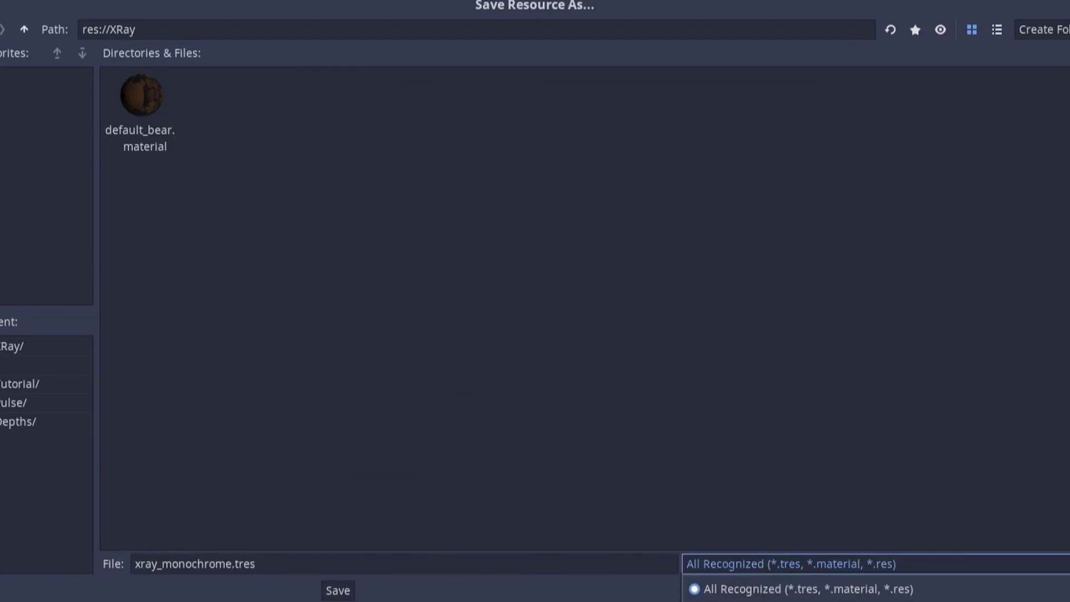
pyautogui.click(763, 599)
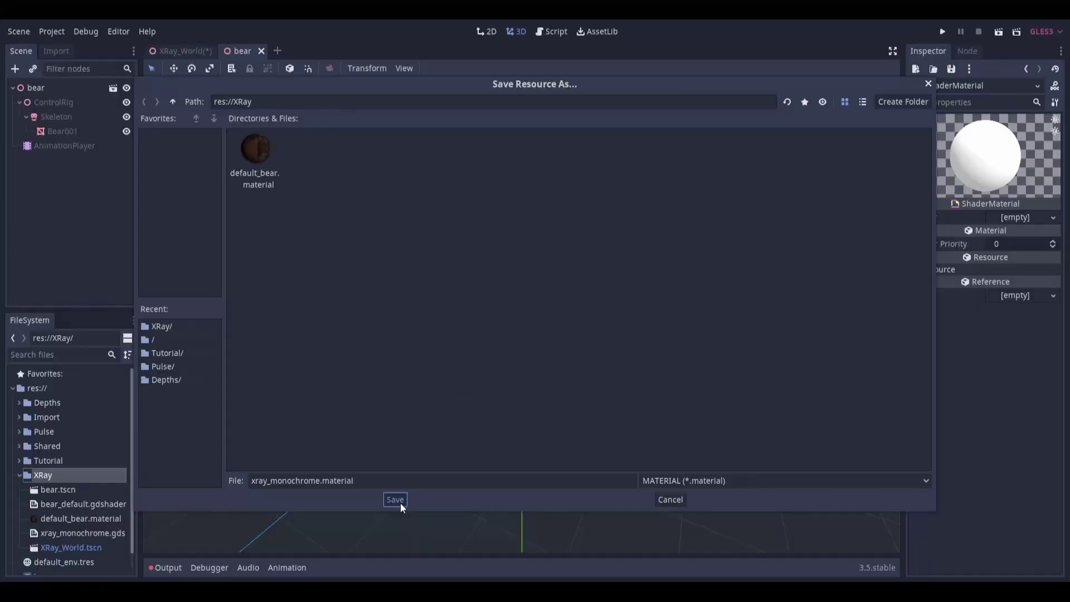
pyautogui.click(400, 503)
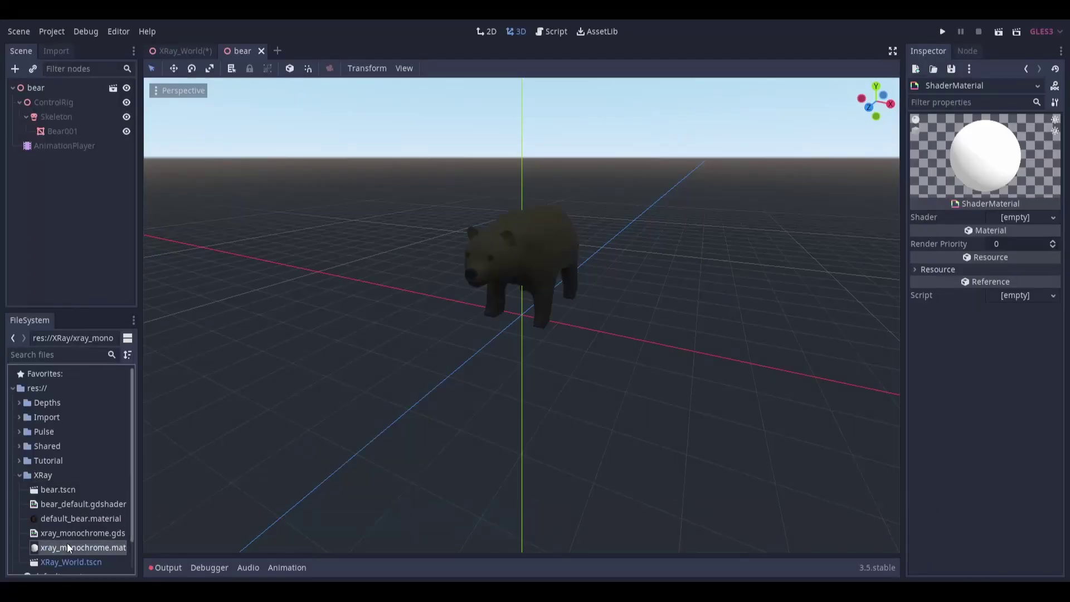
# Step: Assign xray_monochrome.gdshader to the material and set its Color parameter to a95c5c
pyautogui.moveTo(78, 533); pyautogui.dragTo(1020, 217)
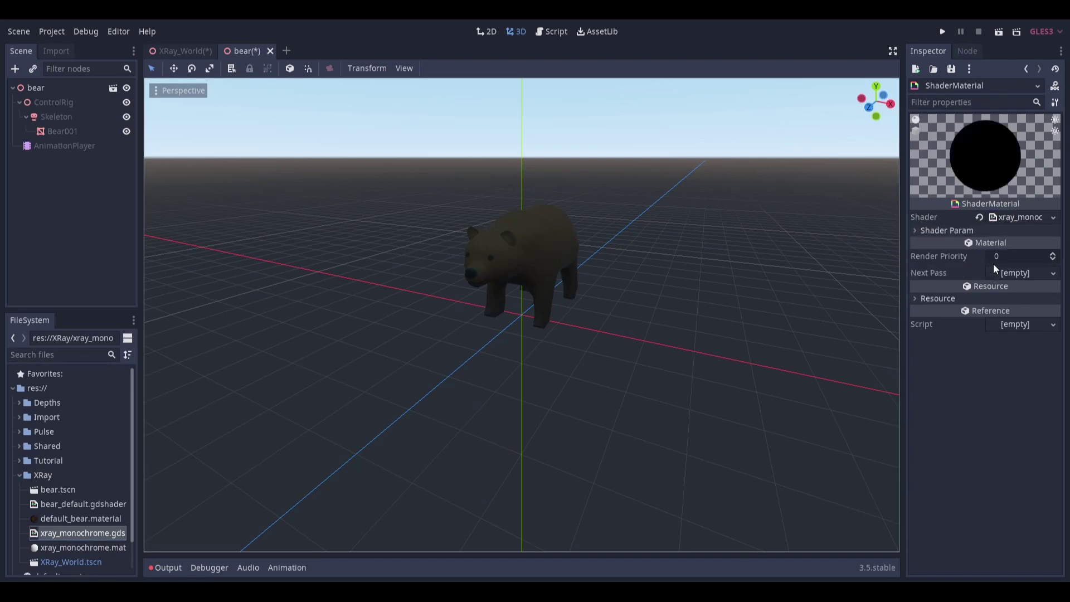
pyautogui.click(914, 230)
pyautogui.click(1025, 239)
pyautogui.click(840, 67)
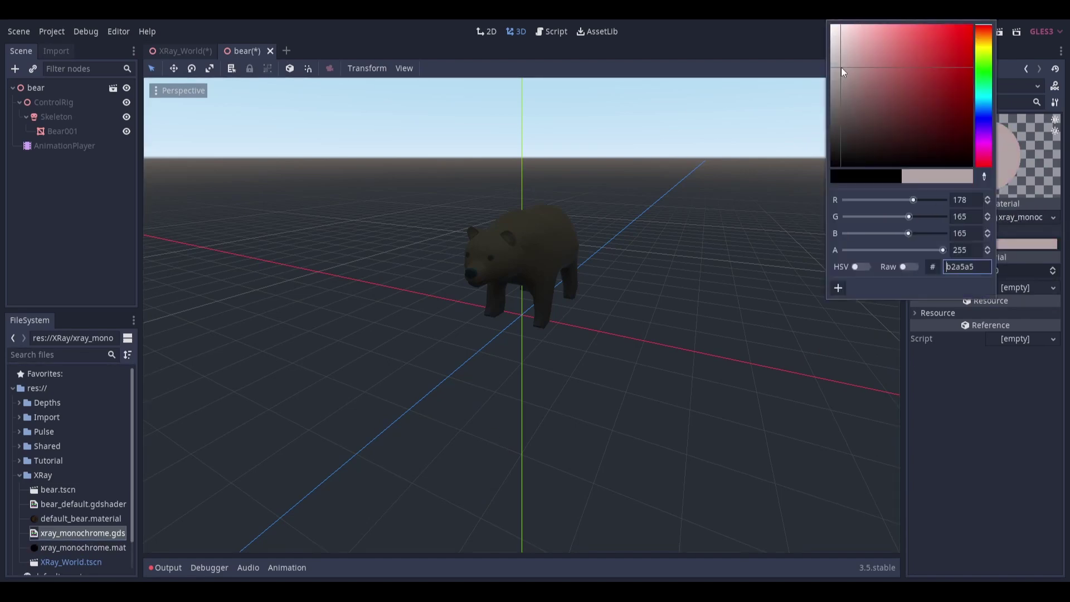
pyautogui.moveTo(841, 67); pyautogui.dragTo(895, 72)
pyautogui.click(905, 434)
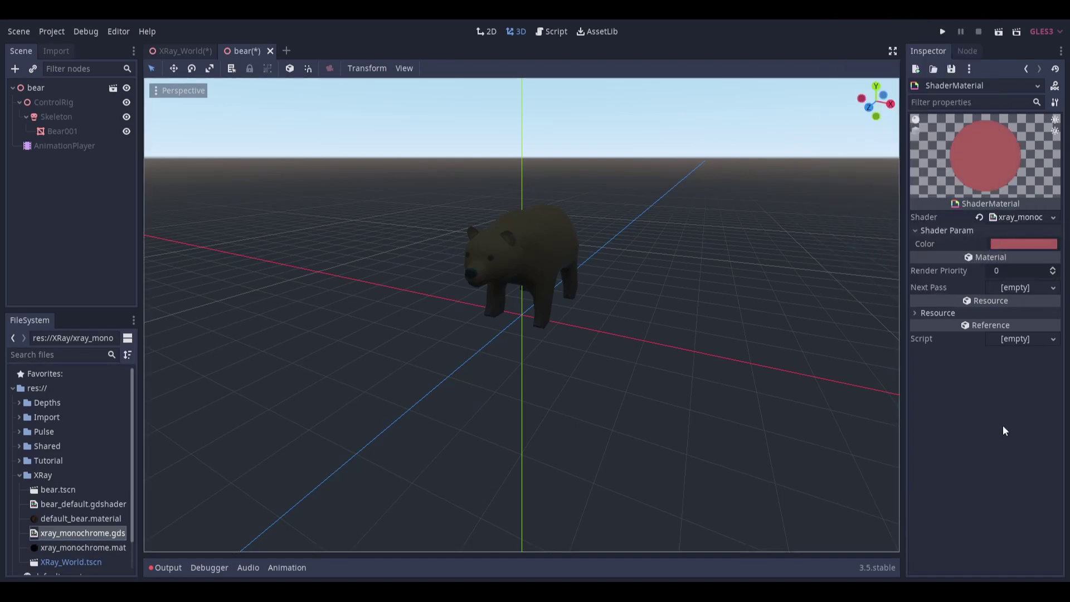
# Step: Save the bear scene and clear Bear001's surface material
pyautogui.hotkey('ctrl', 's')
pyautogui.click(63, 131)
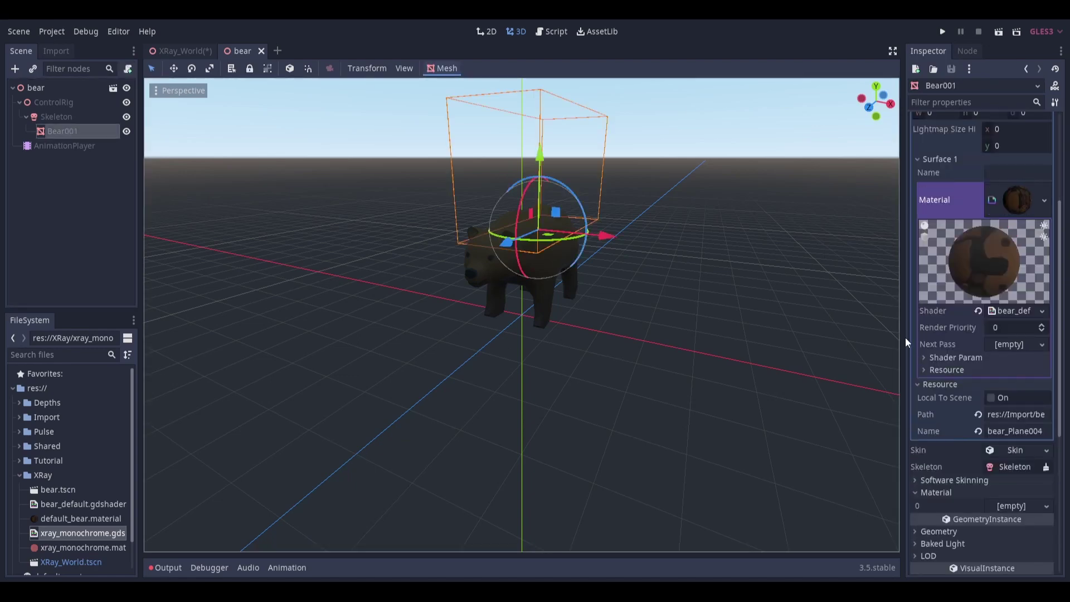
pyautogui.click(1042, 201)
pyautogui.click(1005, 301)
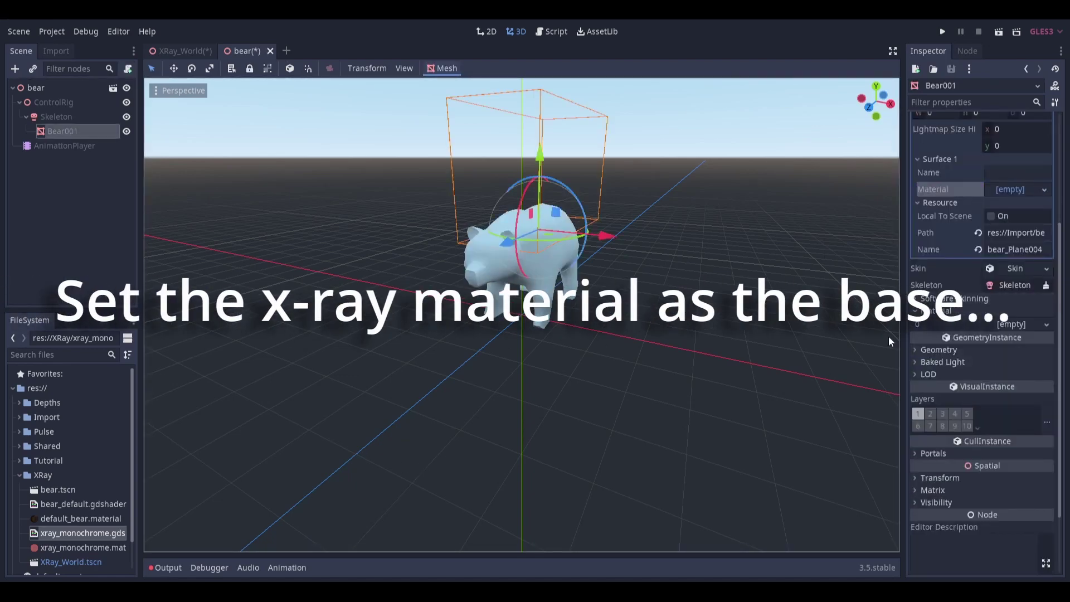
pyautogui.click(688, 314)
pyautogui.click(62, 131)
# Step: Give Bear001 the xray_monochrome material with default_bear.material as its next pass
pyautogui.moveTo(82, 533); pyautogui.dragTo(1015, 328)
pyautogui.moveTo(123, 520); pyautogui.dragTo(1020, 480)
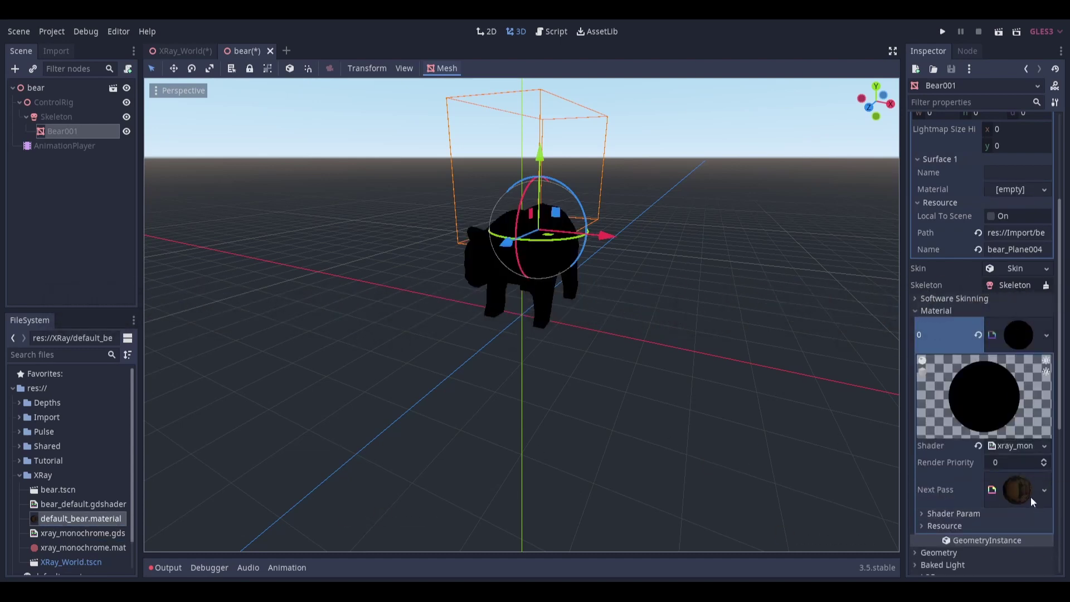
pyautogui.click(1016, 489)
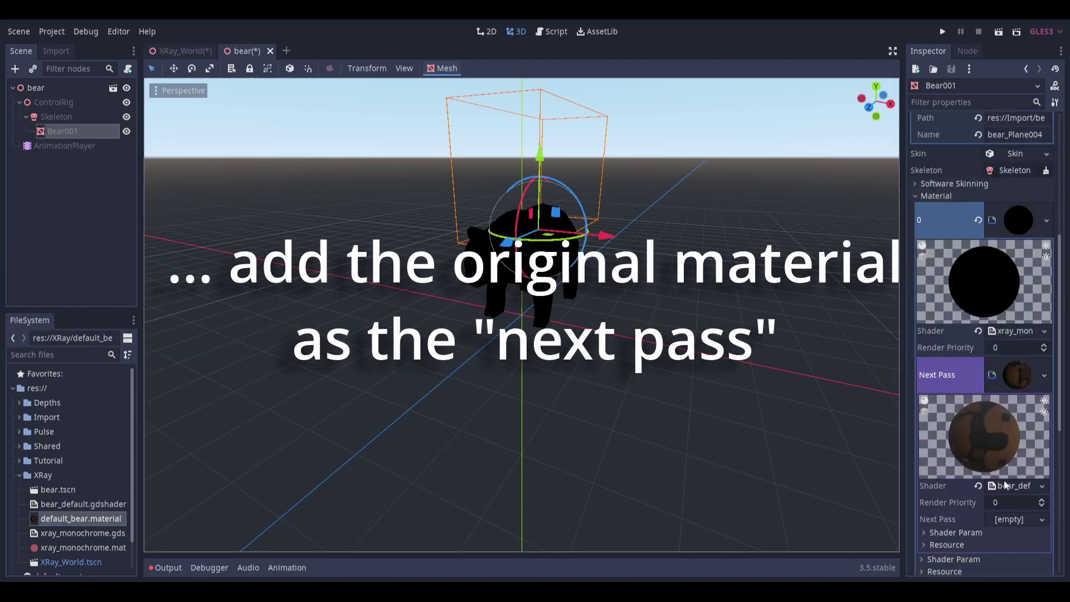
pyautogui.click(1015, 505)
pyautogui.doubleClick(406, 454)
# Step: Change the bear shader to depth_draw_always, save it, and set next-pass Render Priority to 1
pyautogui.write('depth_draw_always')
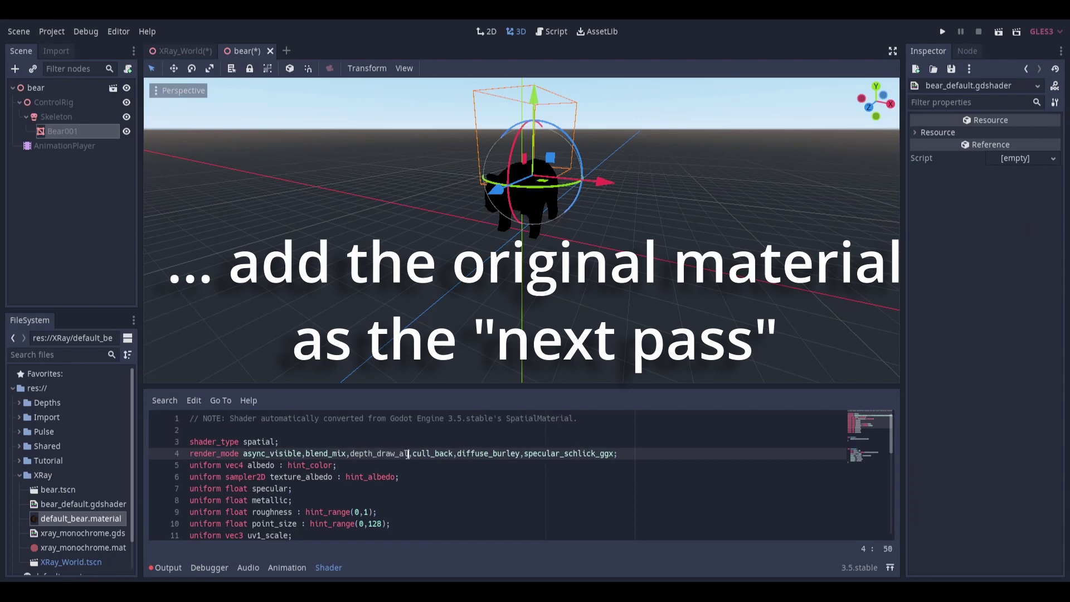
pyautogui.hotkey('ctrl', 's')
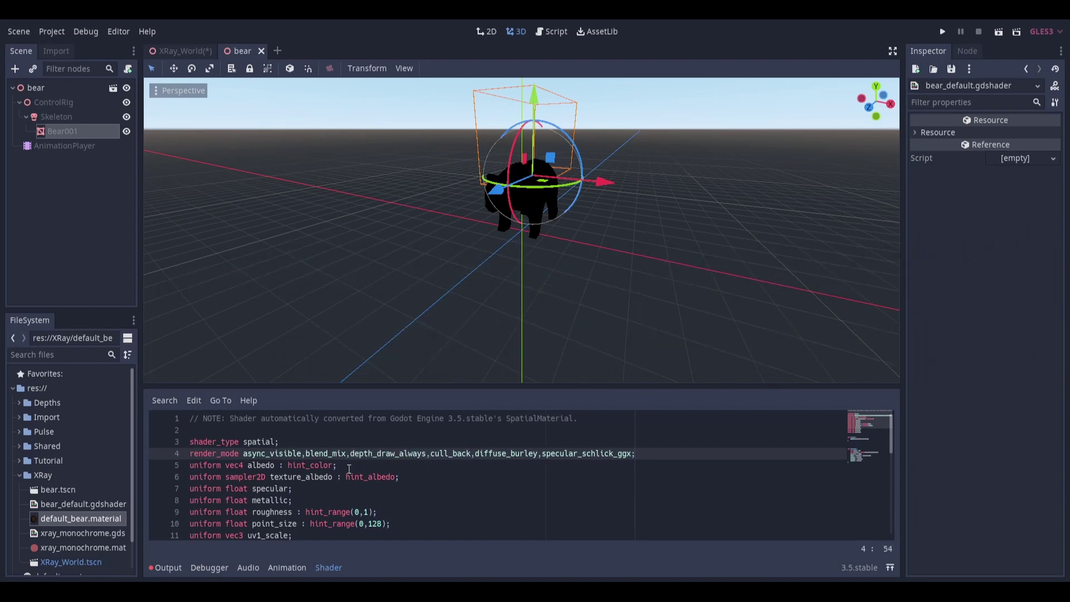
pyautogui.click(181, 53)
pyautogui.click(238, 51)
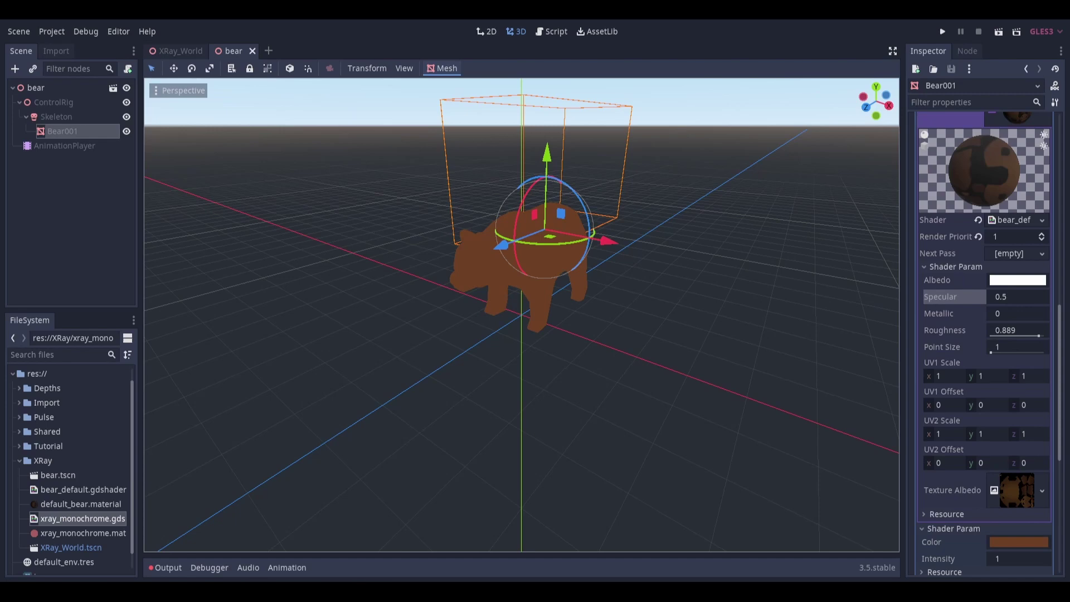
pyautogui.click(1016, 490)
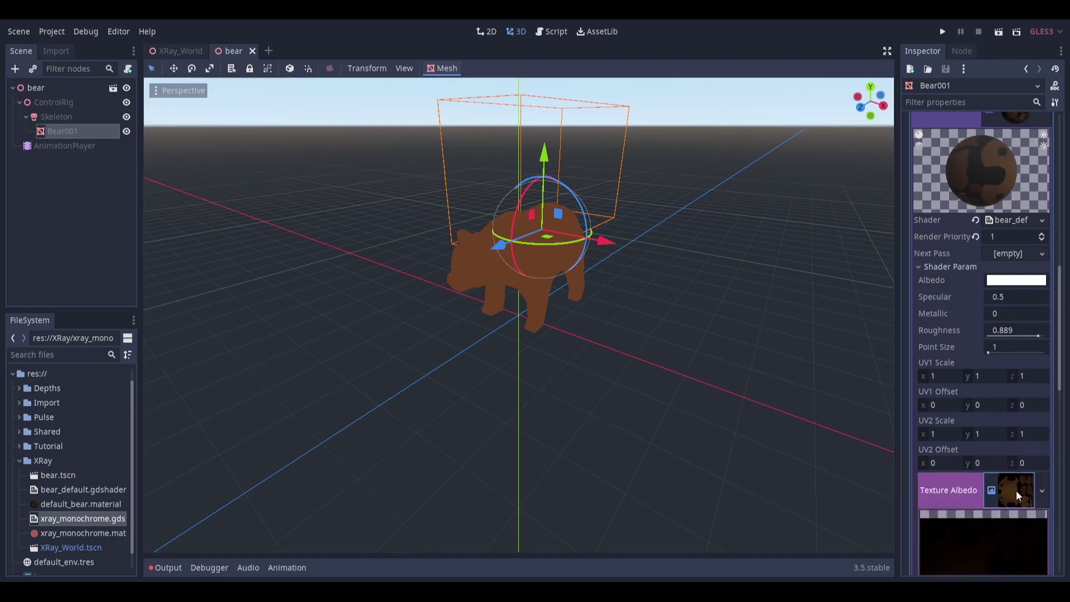
# Step: Add ALPHA = 1.0; after the SPECULAR line in the bear shader's fragment function
pyautogui.click(1018, 219)
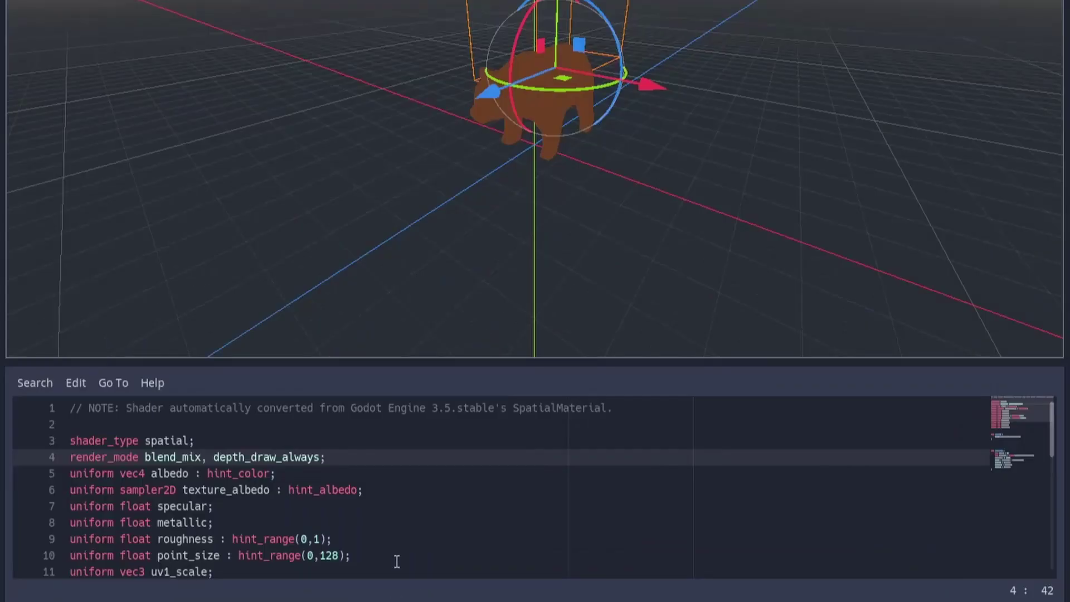
pyautogui.scroll(-7, 435, 557)
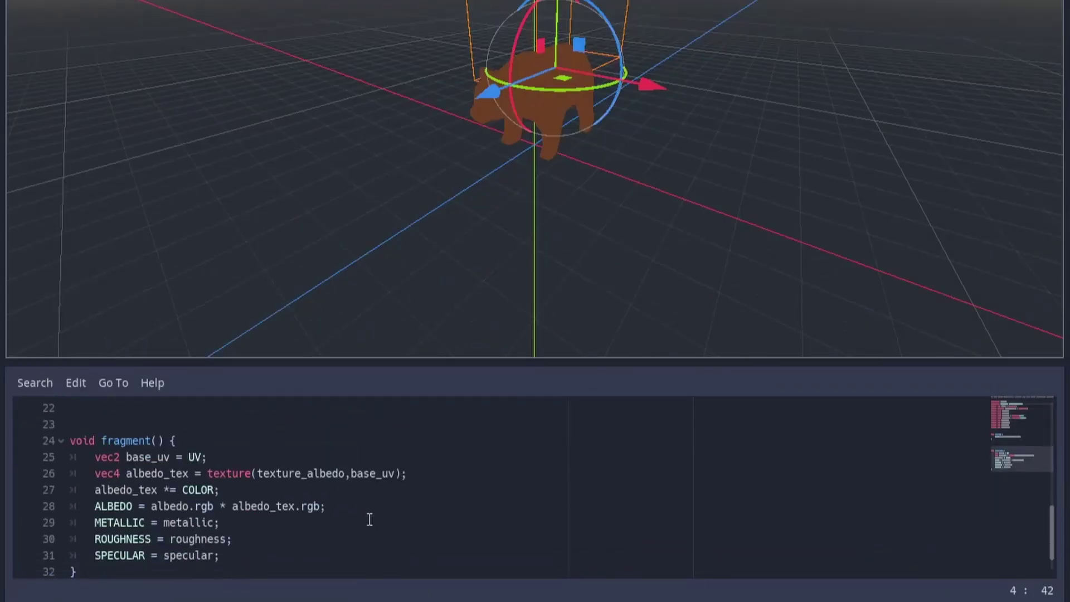
pyautogui.click(370, 519)
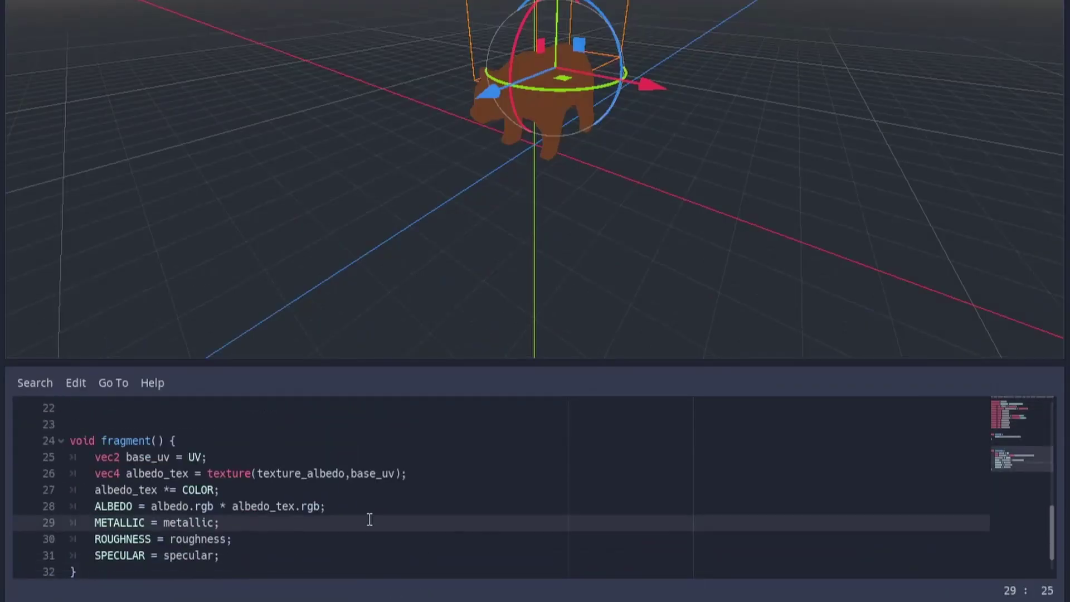
pyautogui.press('Down')
pyautogui.press('Down')
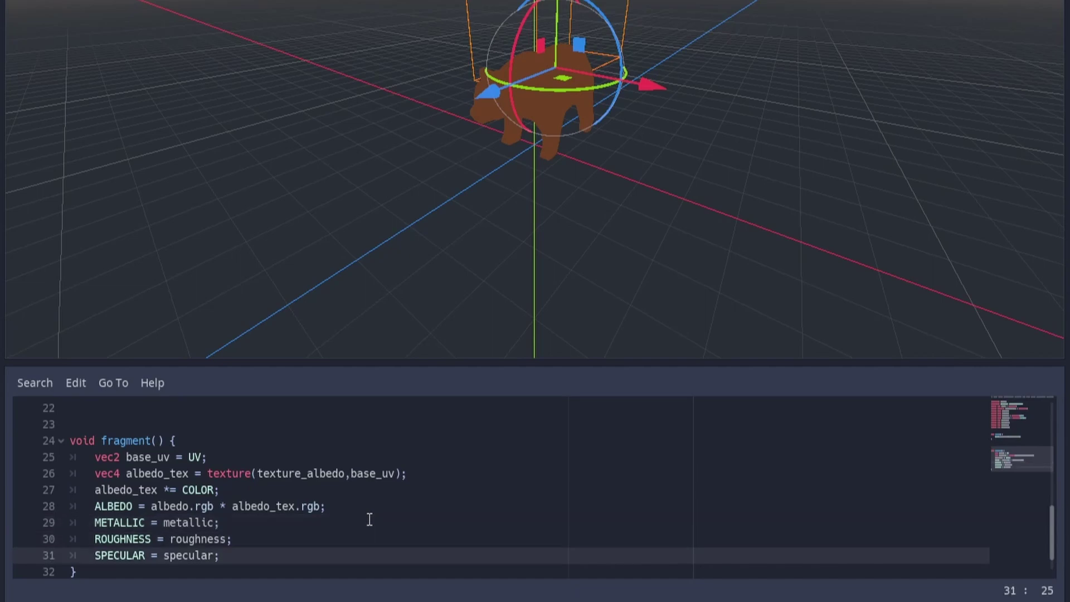
pyautogui.press('Return')
pyautogui.write('AL')
pyautogui.press('Down')
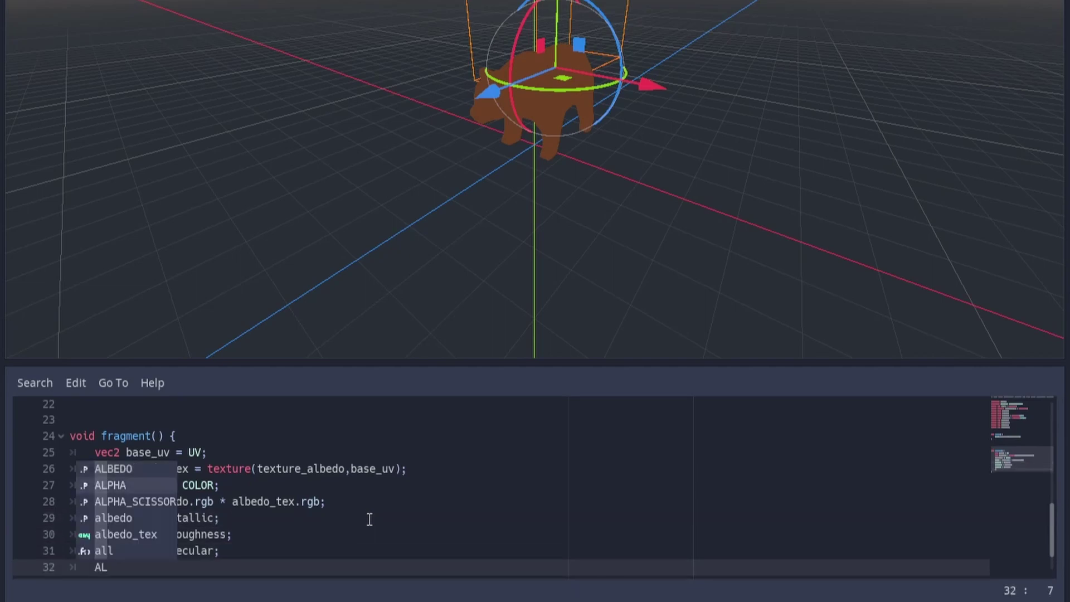
pyautogui.press('Return')
pyautogui.write('= 1.0;')
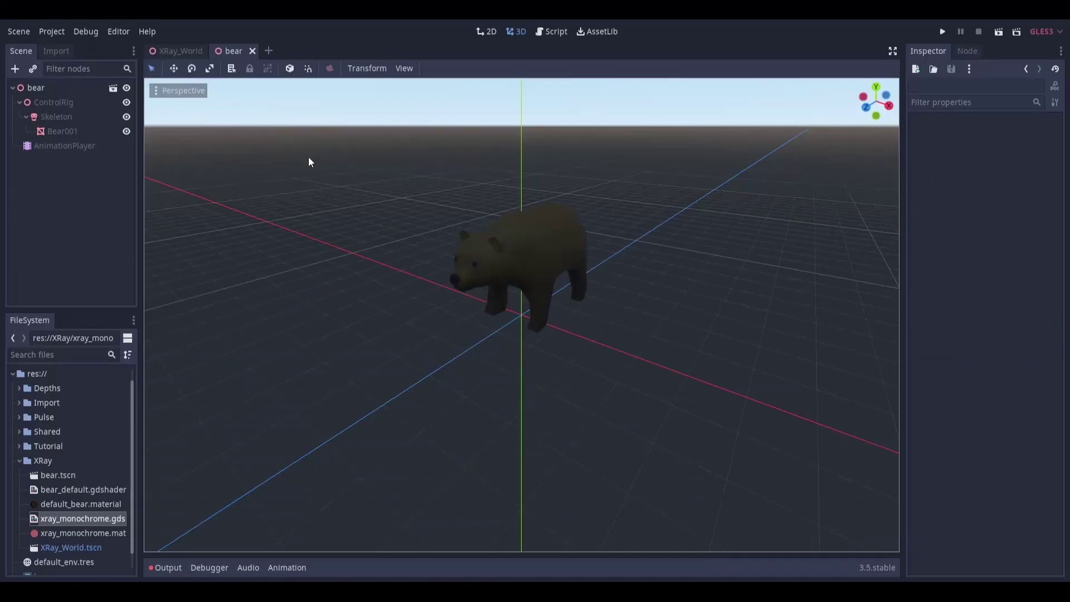
# Step: In XRay_World's camera preview, select AnimationPlayer2 and bring up its animation choices
pyautogui.click(180, 52)
pyautogui.click(156, 107)
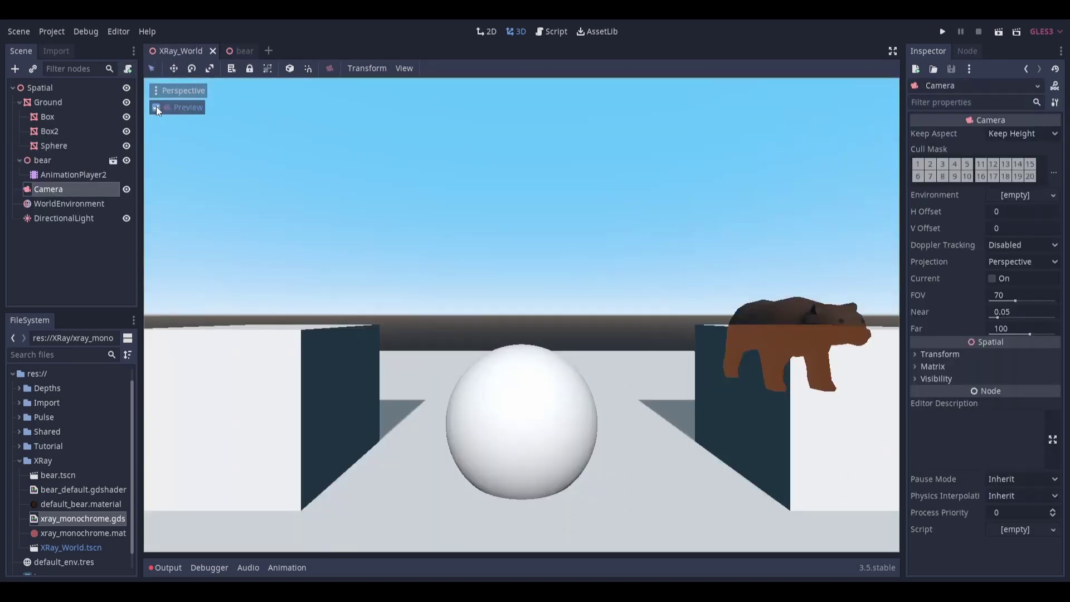
pyautogui.click(42, 173)
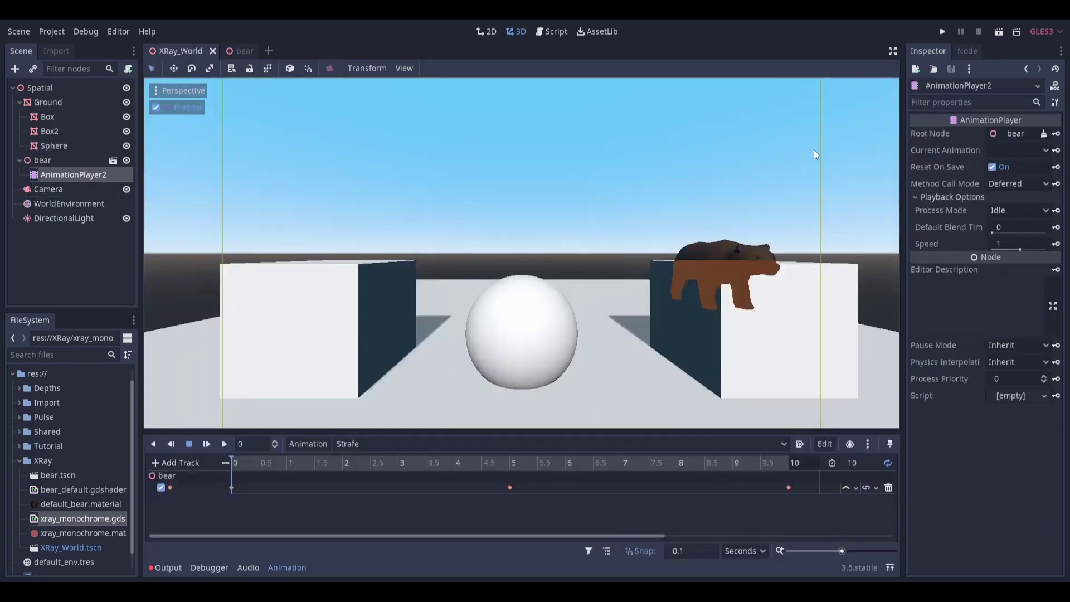
pyautogui.click(1016, 135)
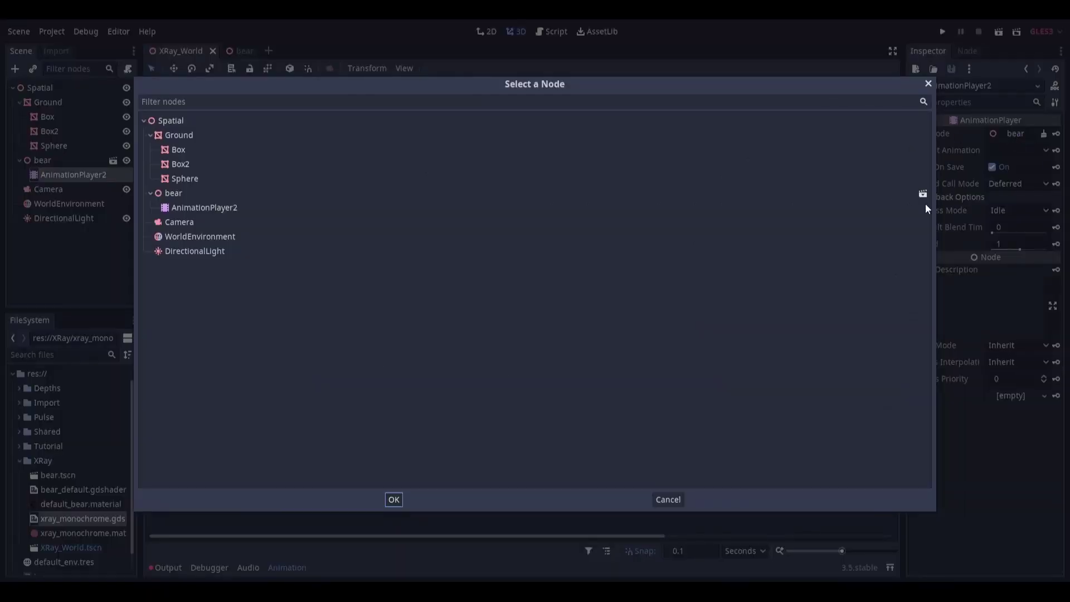
pyautogui.click(1016, 146)
pyautogui.click(1025, 148)
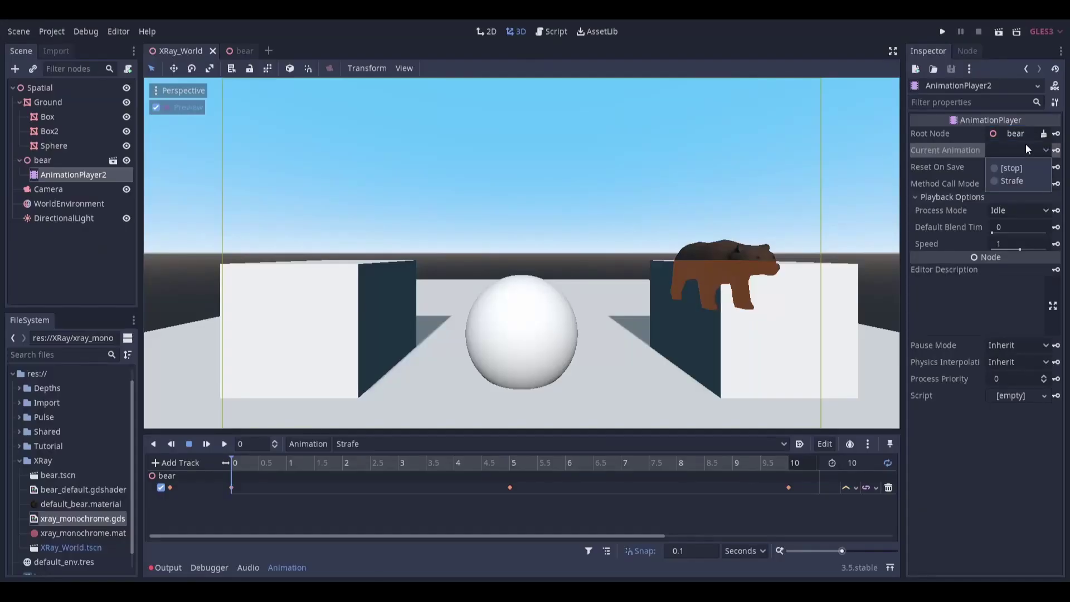
# Step: Set AnimationPlayer2 to play Strafe so the bear moves past the boxes in camera preview
pyautogui.click(1021, 184)
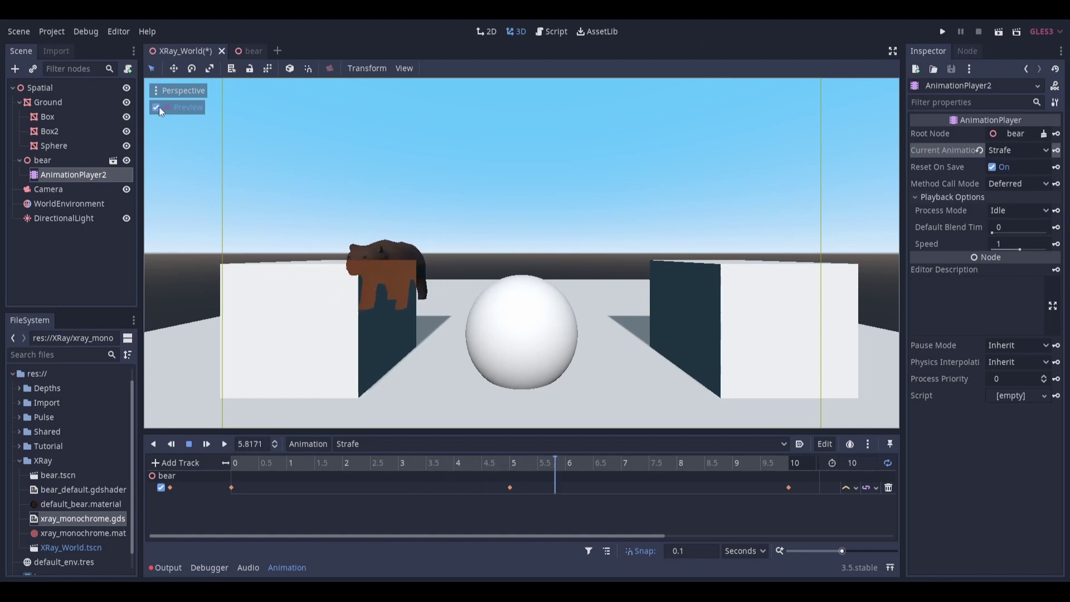
# Step: Create xray_scifi.gdshader in the XRay folder and paste the SciFi Hologram shader code into it
pyautogui.hotkey('ctrl', 'Tab')
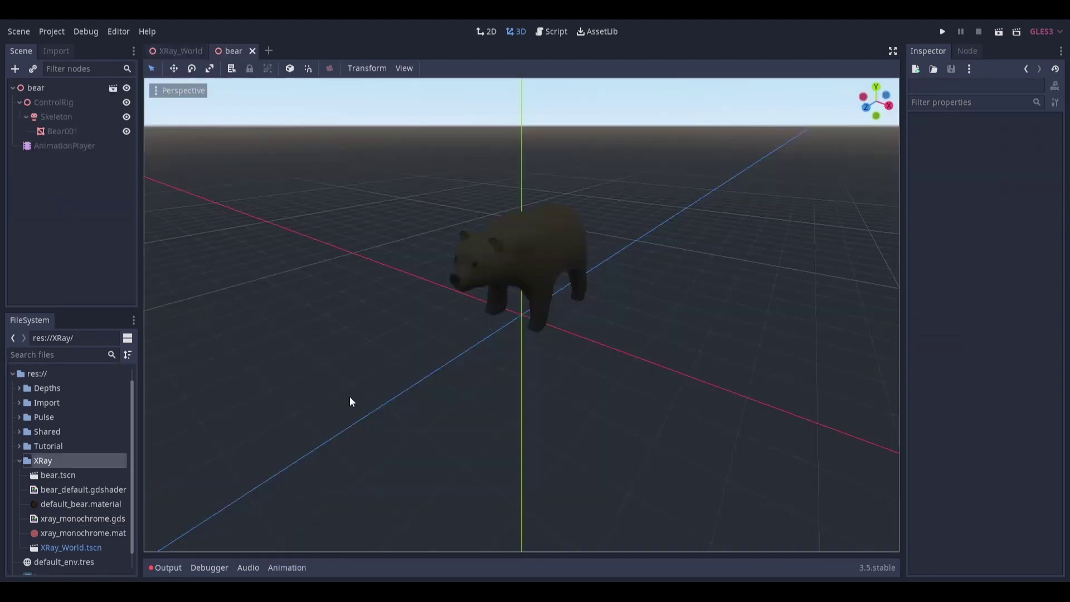
pyautogui.rightClick(81, 461)
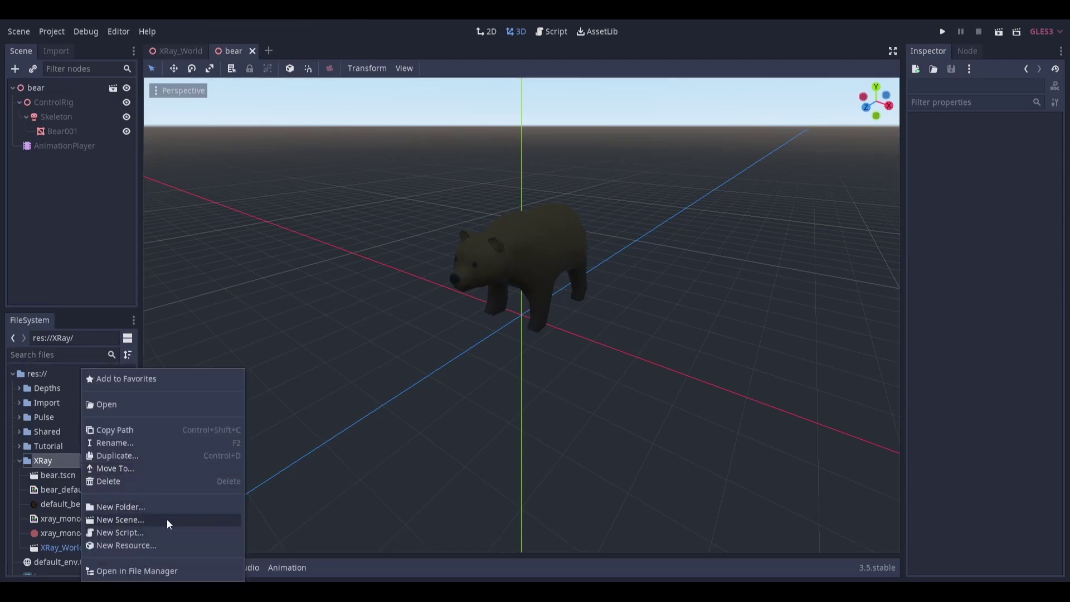
pyautogui.click(166, 545)
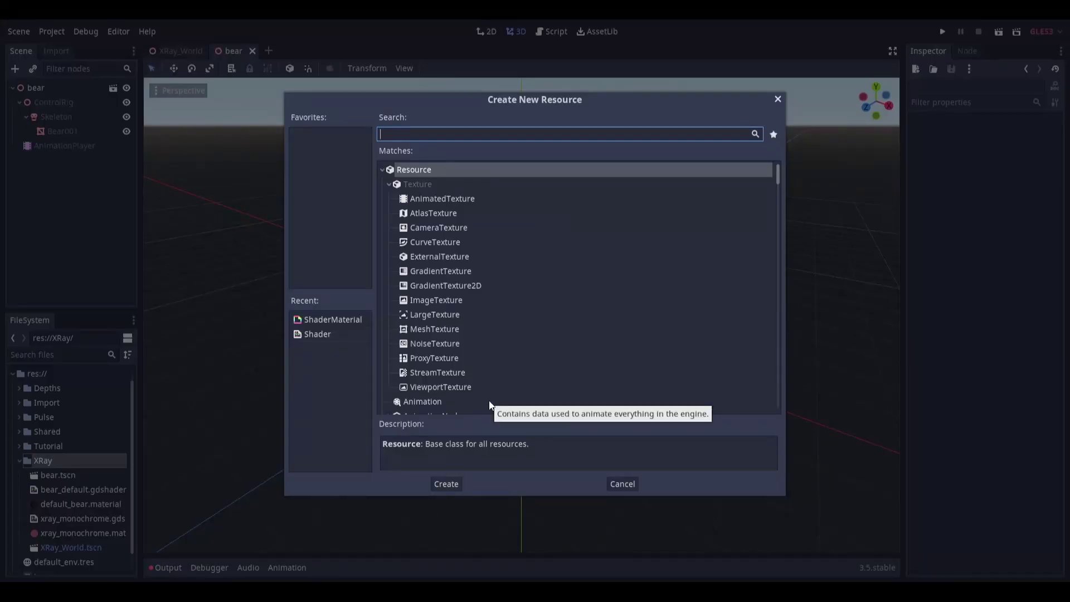
pyautogui.click(333, 335)
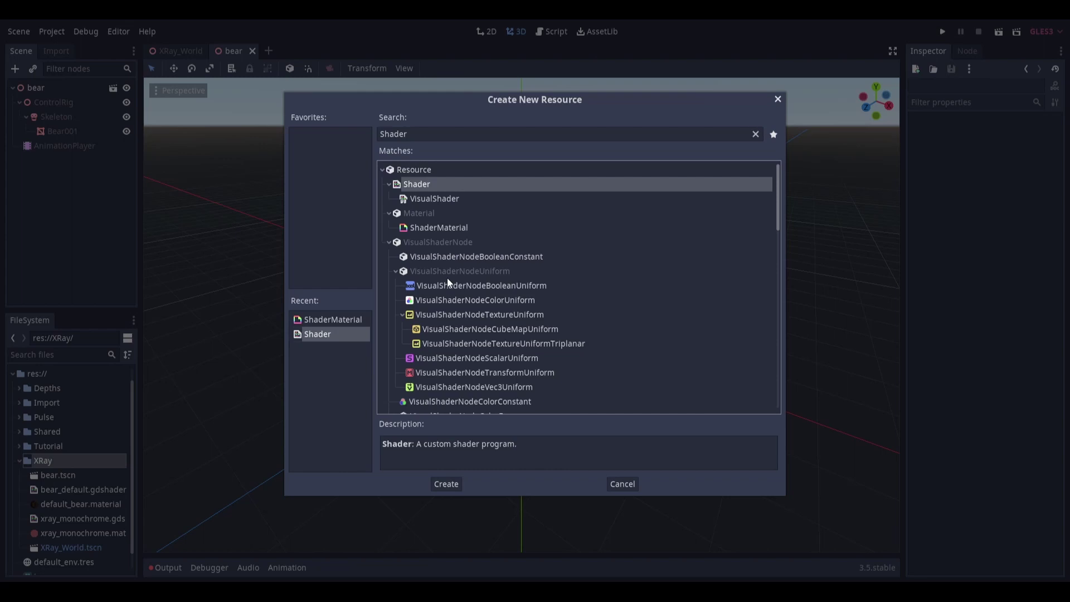
pyautogui.click(447, 484)
pyautogui.write('x')
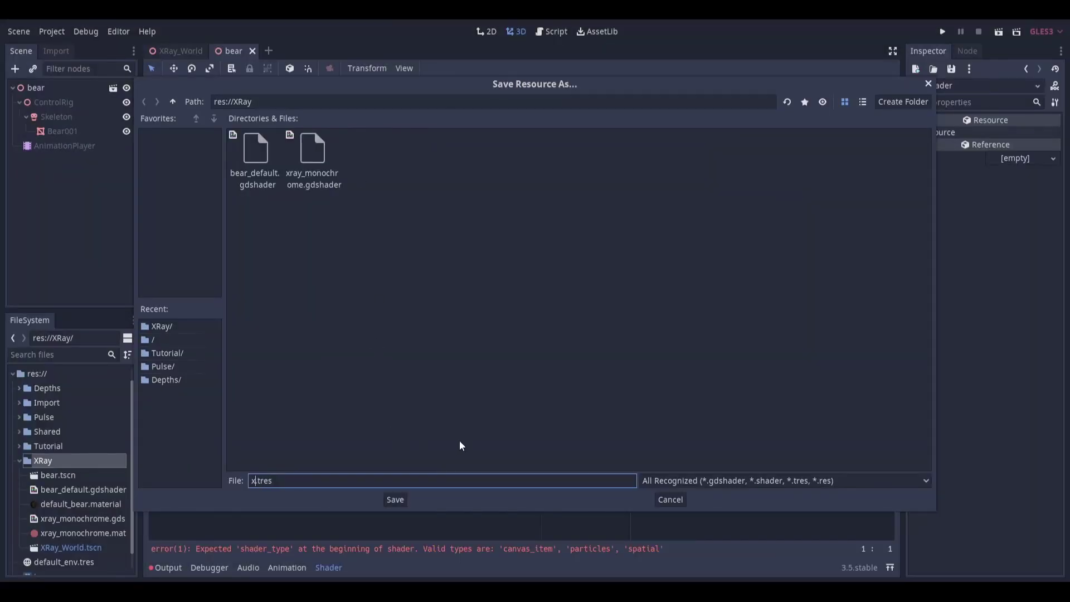
pyautogui.write('ray_scifi')
pyautogui.click(687, 480)
pyautogui.click(693, 524)
pyautogui.click(697, 481)
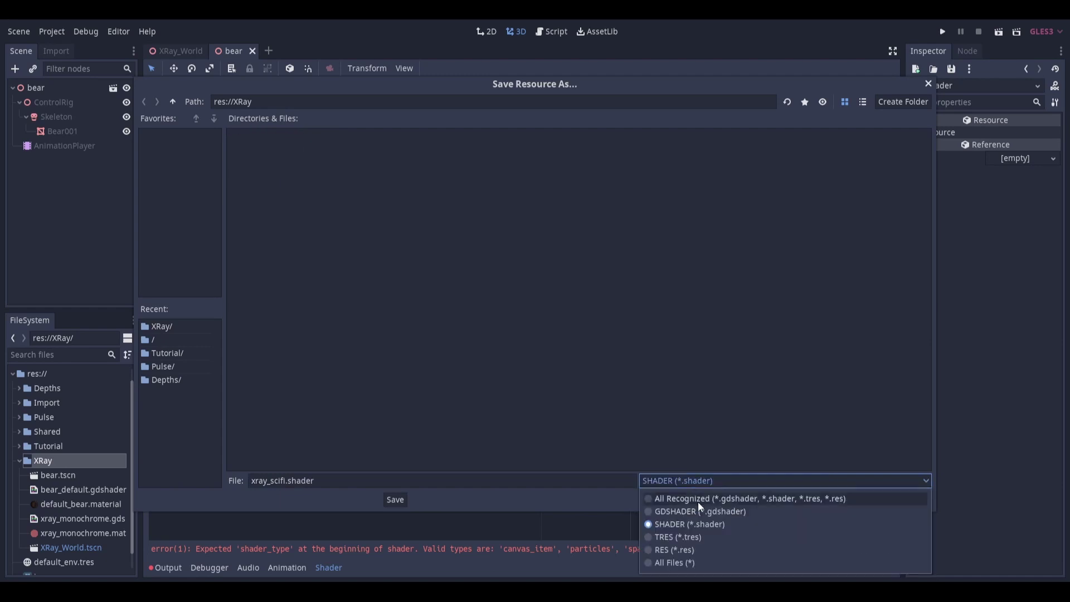
pyautogui.click(705, 511)
pyautogui.click(395, 499)
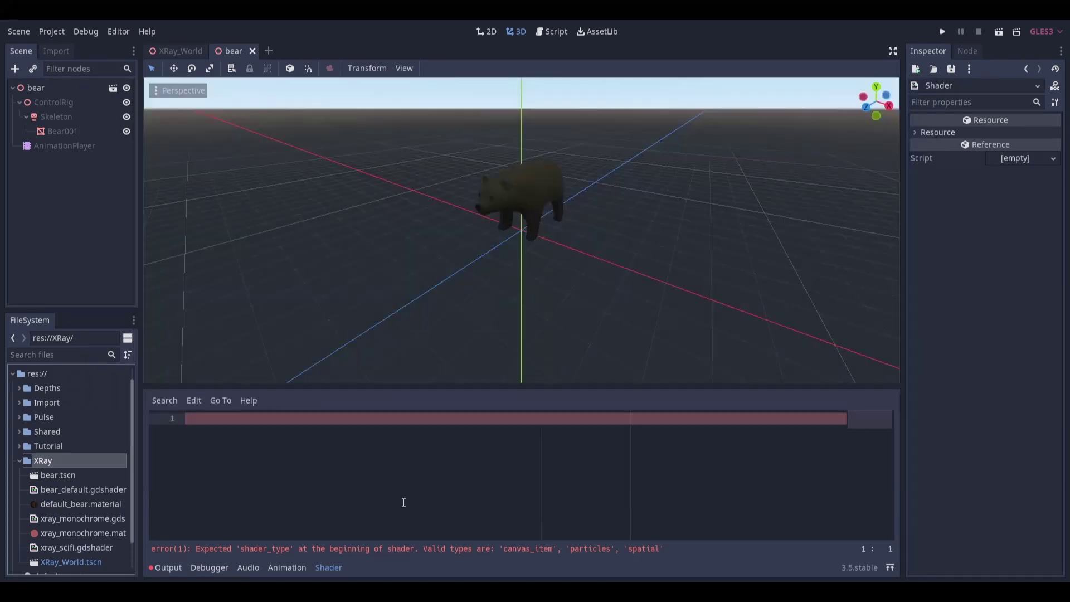
pyautogui.hotkey('ctrl', 'v')
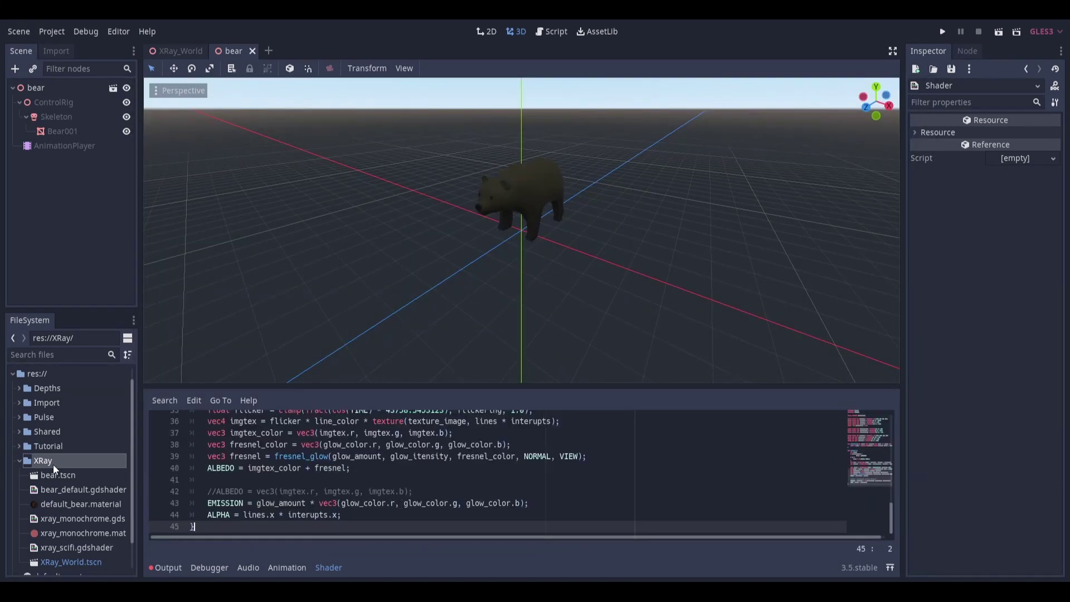
# Step: Create a new ShaderMaterial saved as xray_scifi.material in the XRay folder
pyautogui.rightClick(52, 463)
pyautogui.click(108, 546)
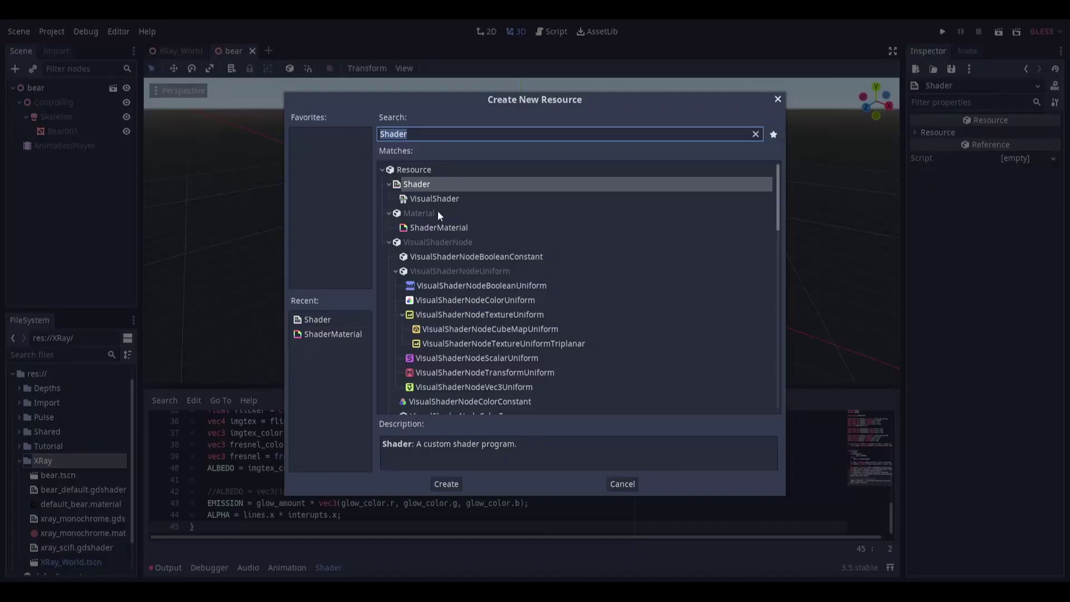
pyautogui.click(333, 333)
pyautogui.click(446, 484)
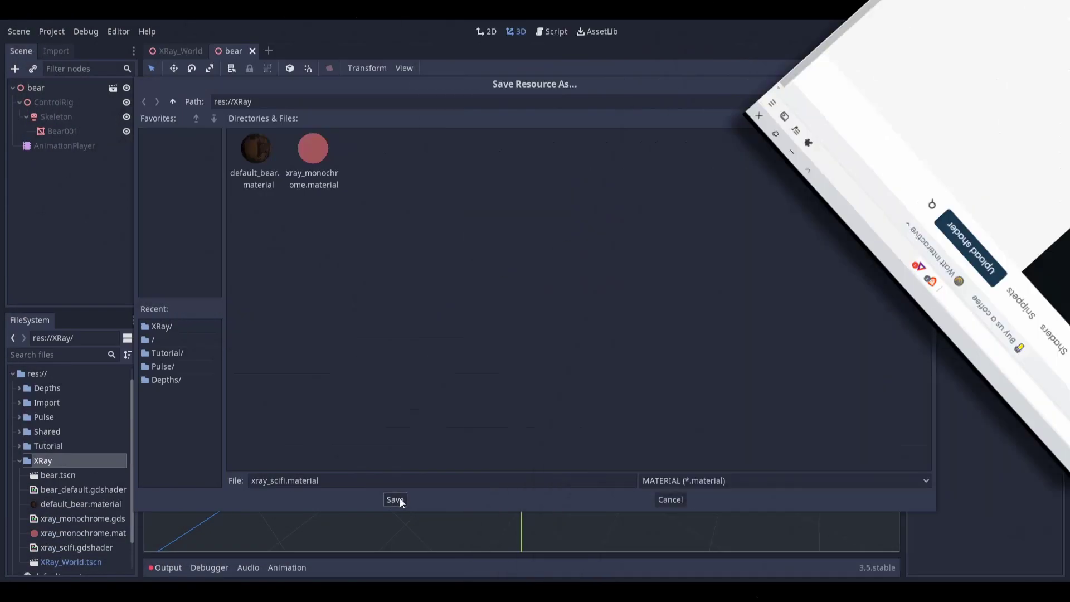
pyautogui.click(397, 499)
# Step: Assign xray_scifi.gdshader to xray_scifi.material's Shader slot and save the bear scene
pyautogui.click(79, 562)
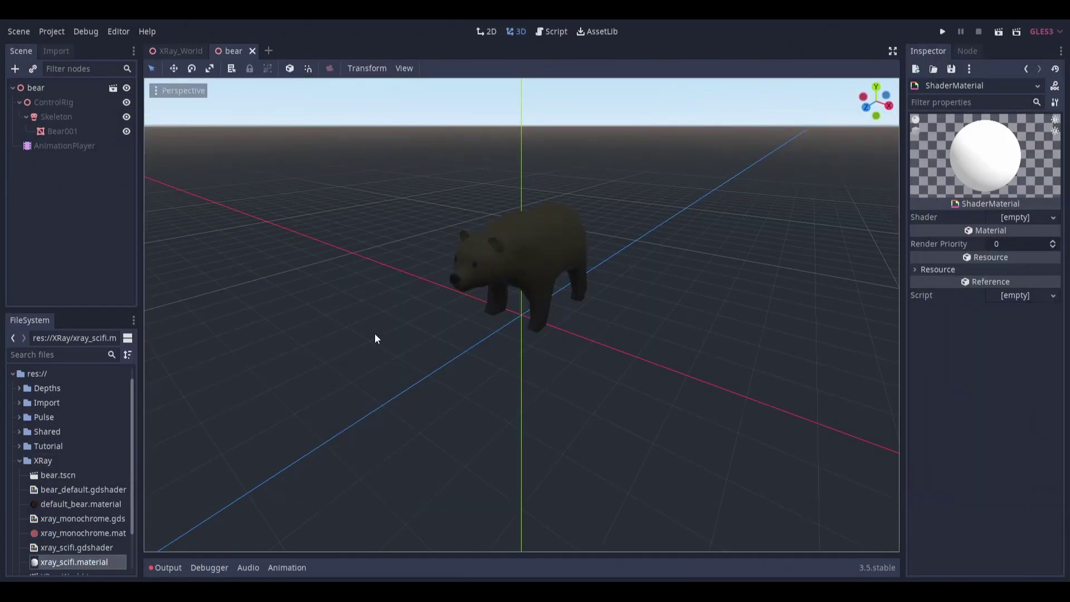
pyautogui.click(71, 547)
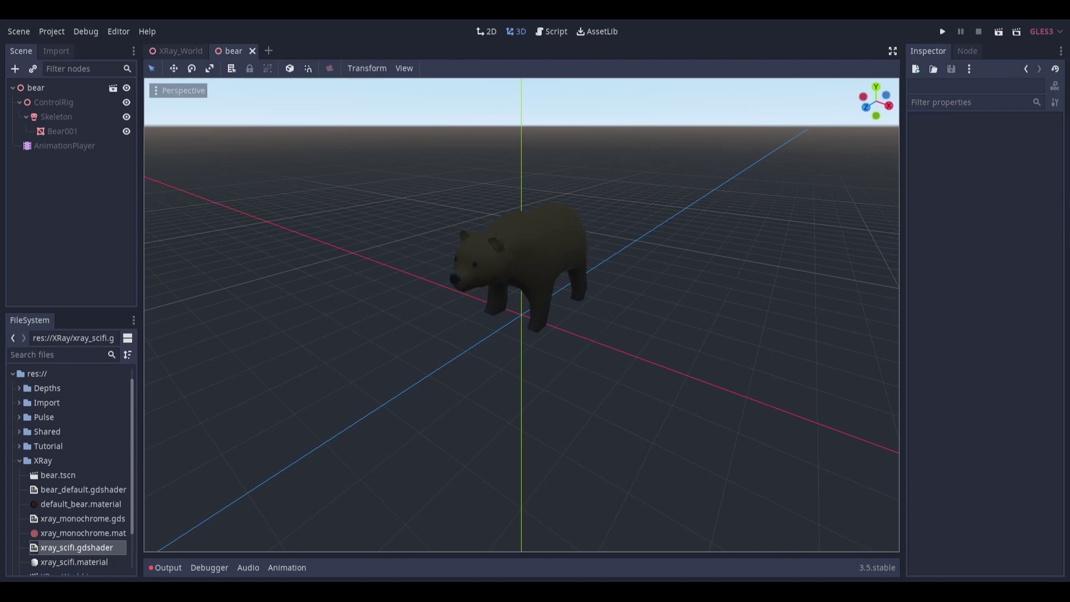
pyautogui.click(79, 562)
pyautogui.click(49, 446)
pyautogui.click(43, 460)
pyautogui.click(78, 562)
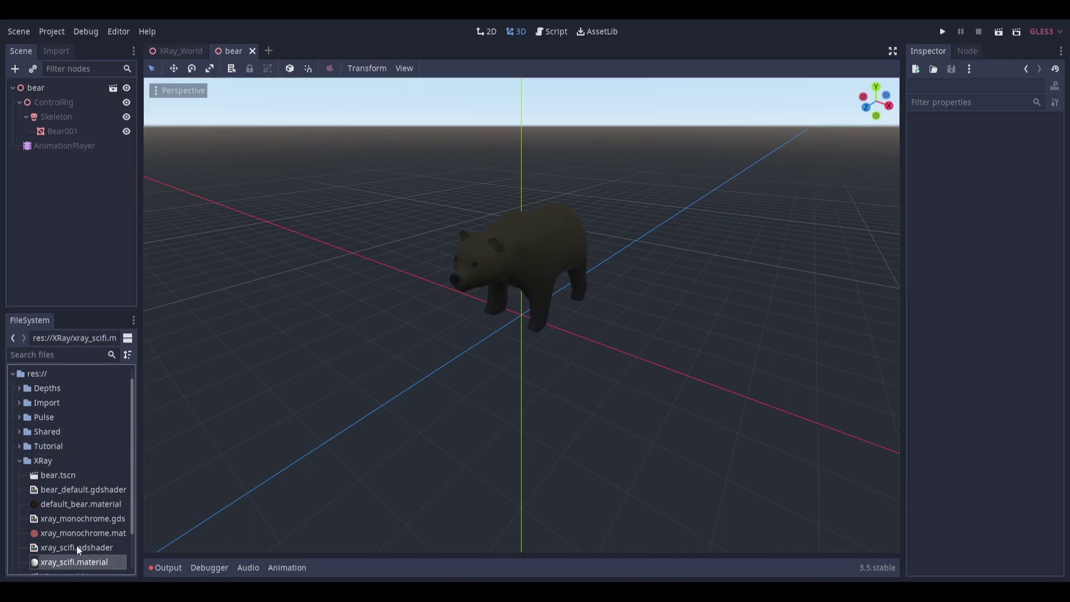
pyautogui.moveTo(74, 551); pyautogui.dragTo(1009, 219)
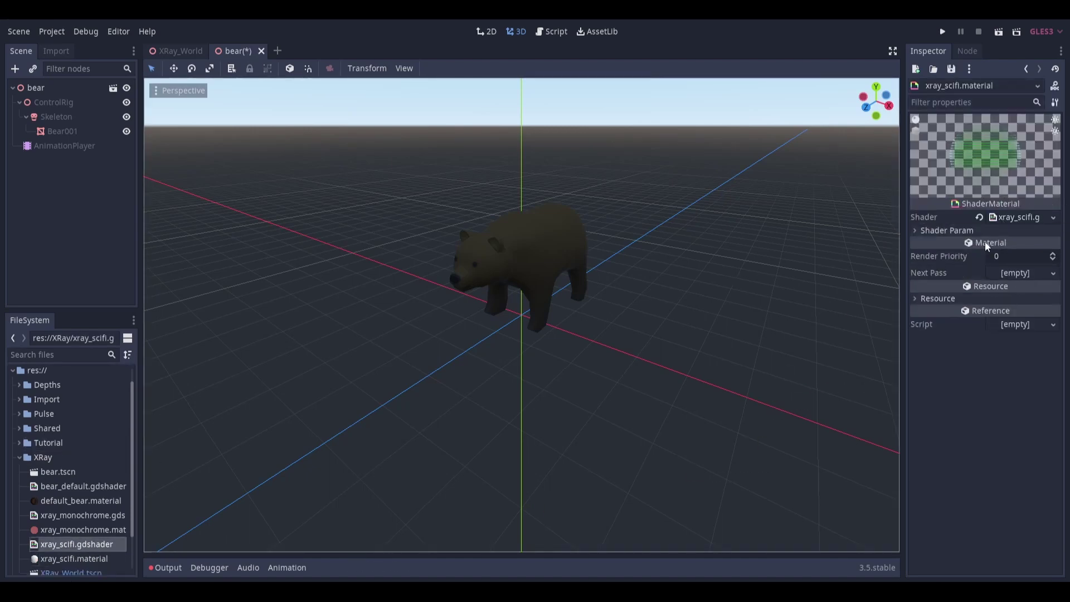
pyautogui.hotkey('ctrl', 's')
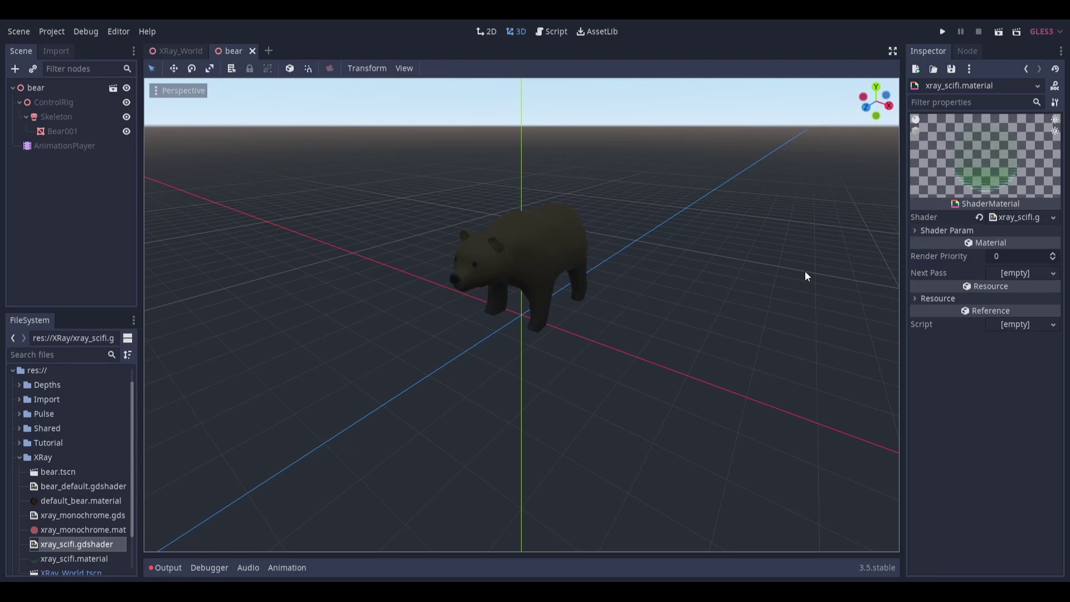
# Step: Give Bear001 xray_scifi.material as Material 0, with default_bear.material as its Next Pass
pyautogui.click(75, 134)
pyautogui.scroll(-2, 72, 501)
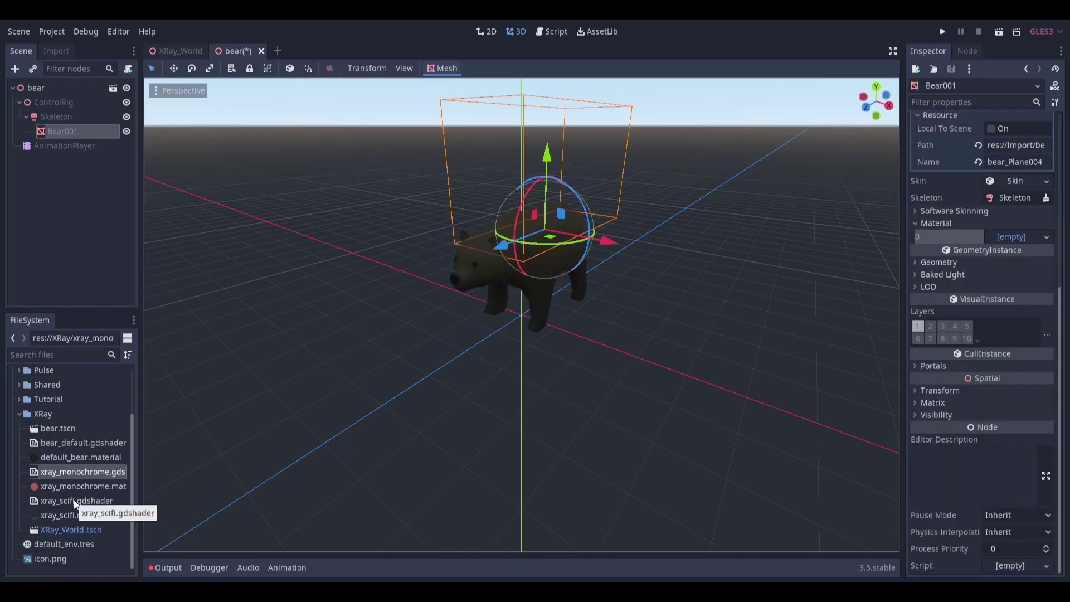
pyautogui.moveTo(74, 514); pyautogui.dragTo(1020, 246)
pyautogui.click(997, 405)
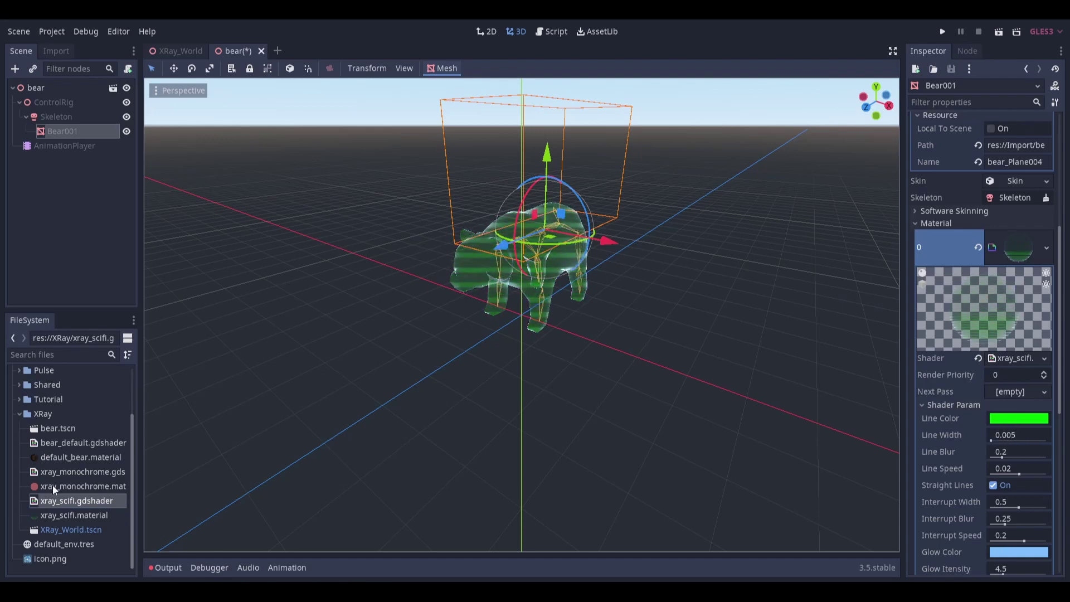
pyautogui.moveTo(80, 457); pyautogui.dragTo(1007, 394)
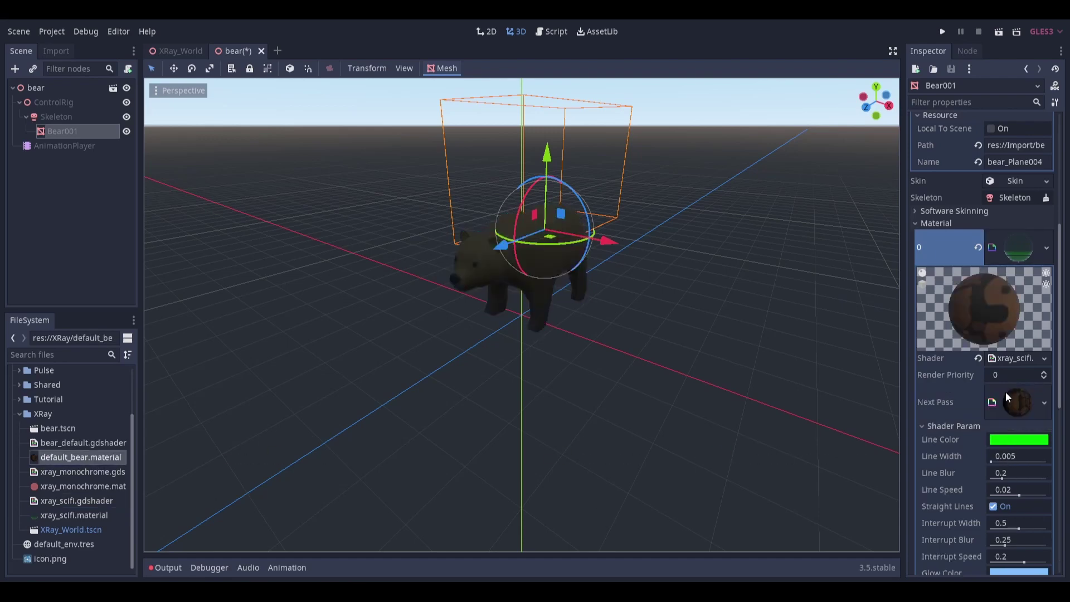
# Step: Save, then preview the XRay_World scene through its camera
pyautogui.hotkey('ctrl', 's')
pyautogui.click(177, 51)
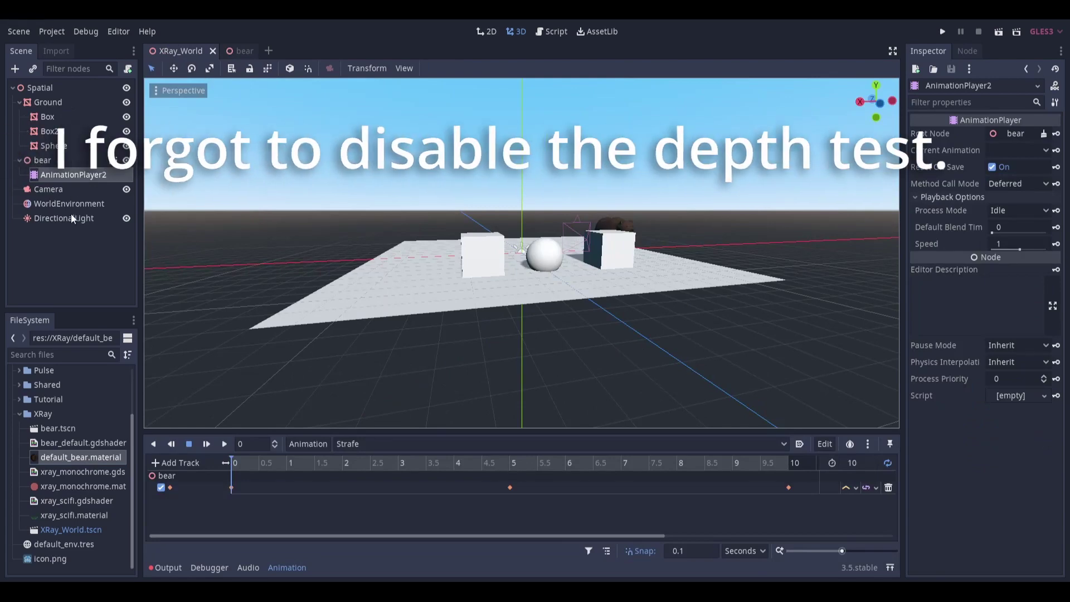
pyautogui.click(469, 223)
pyautogui.click(156, 107)
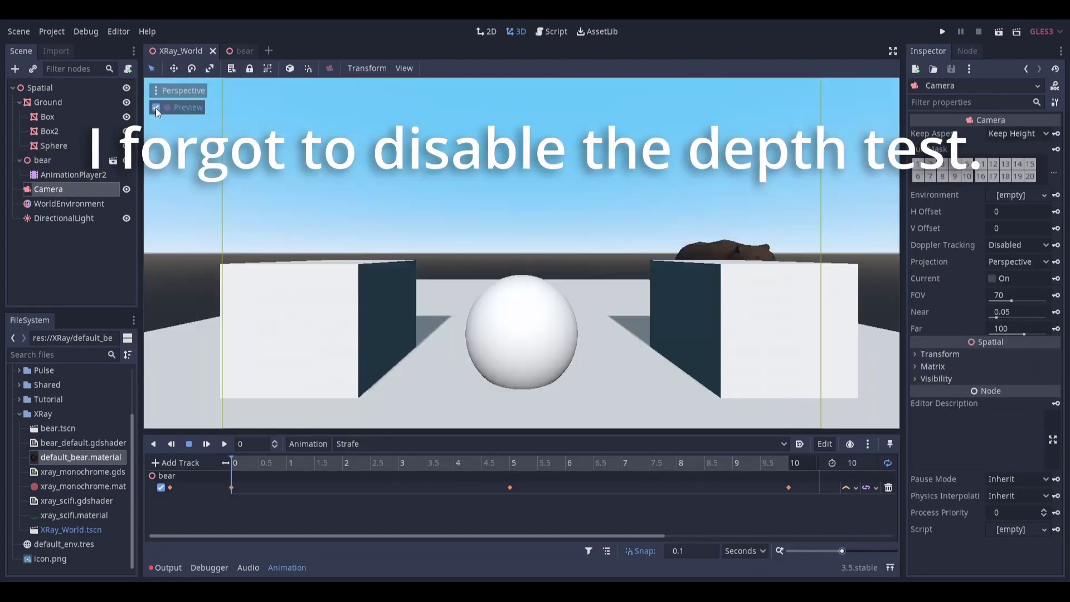
# Step: Append ', depth_test_disable' to the render_mode line of xray_scifi.gdshader
pyautogui.click(241, 51)
pyautogui.click(1009, 358)
pyautogui.click(329, 429)
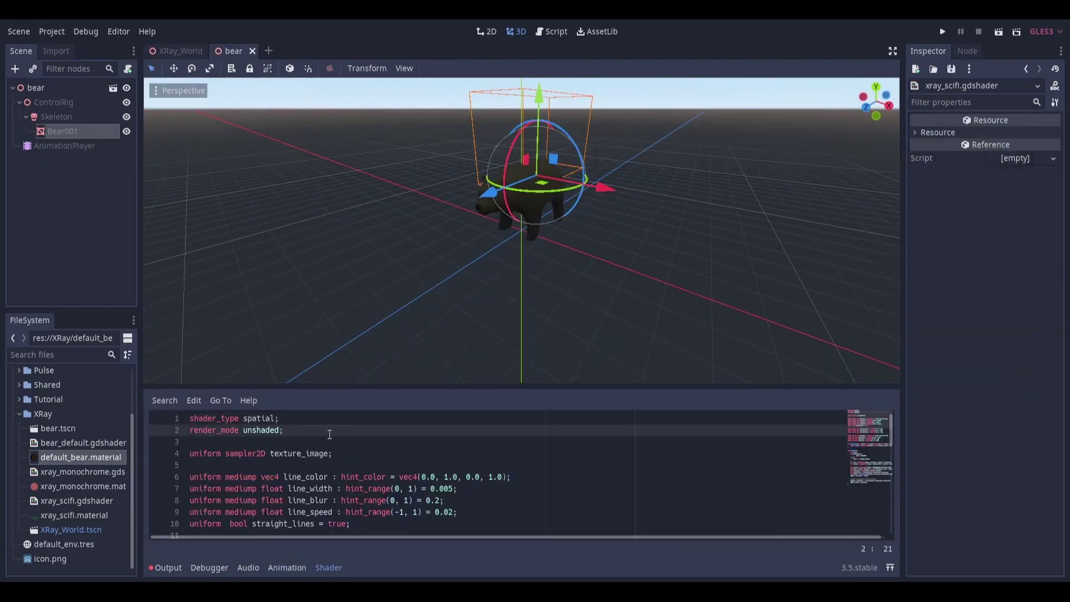
pyautogui.press('Left')
pyautogui.write(', depth_test_disable')
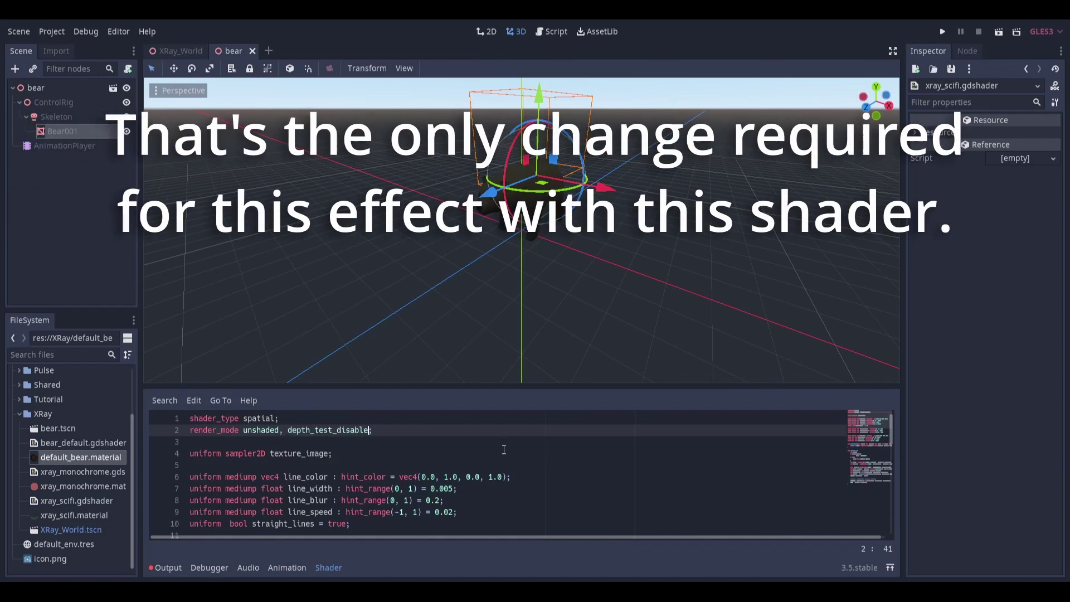
pyautogui.scroll(-1, 504, 449)
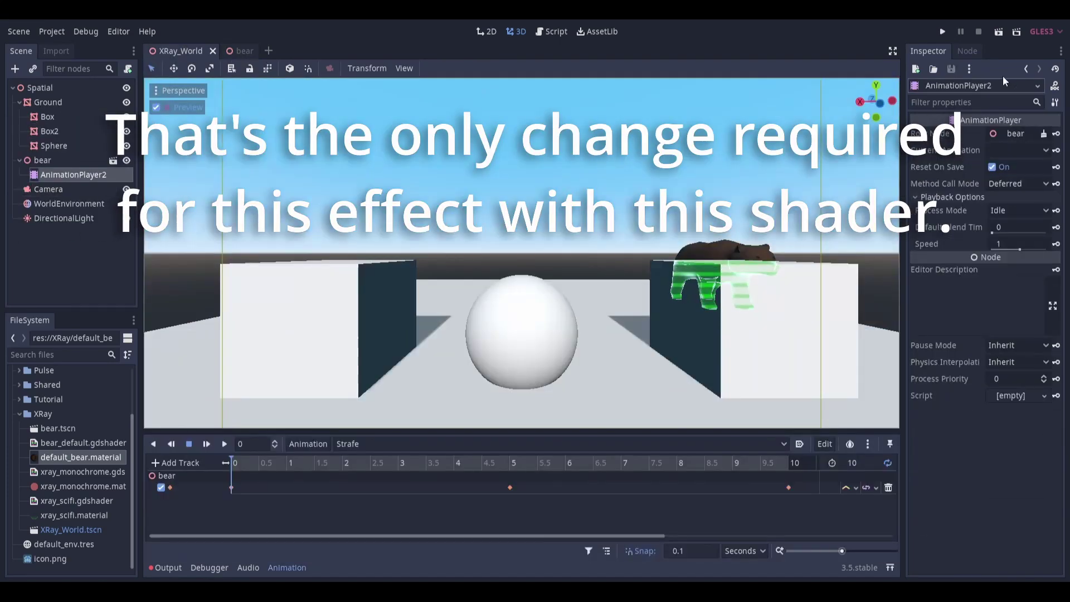
# Step: Preview the Strafe animation, then select the bear node to tune its hologram glow
pyautogui.click(1040, 149)
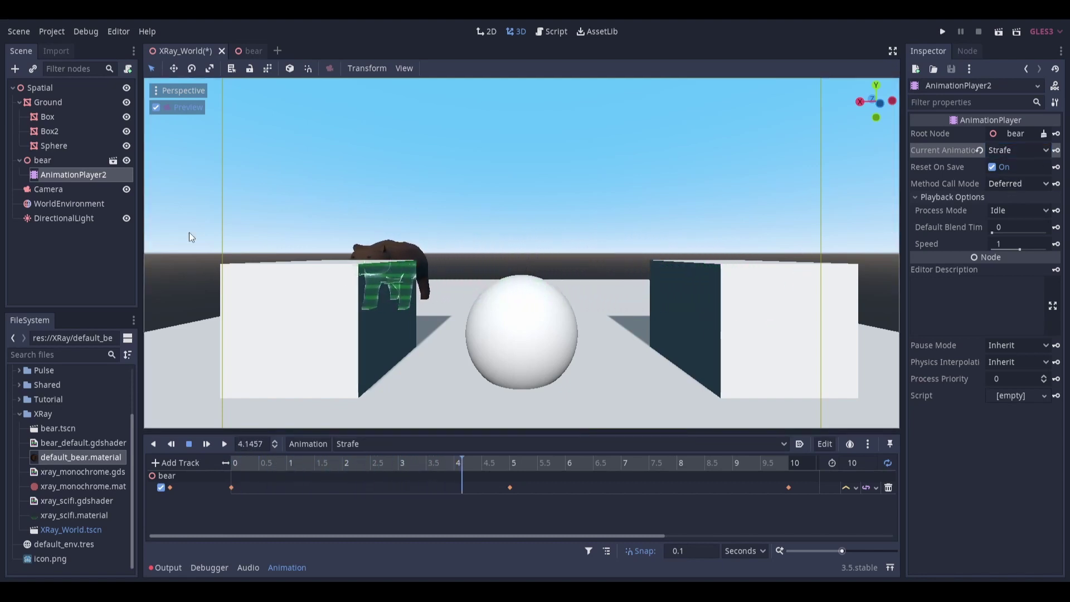
pyautogui.click(66, 161)
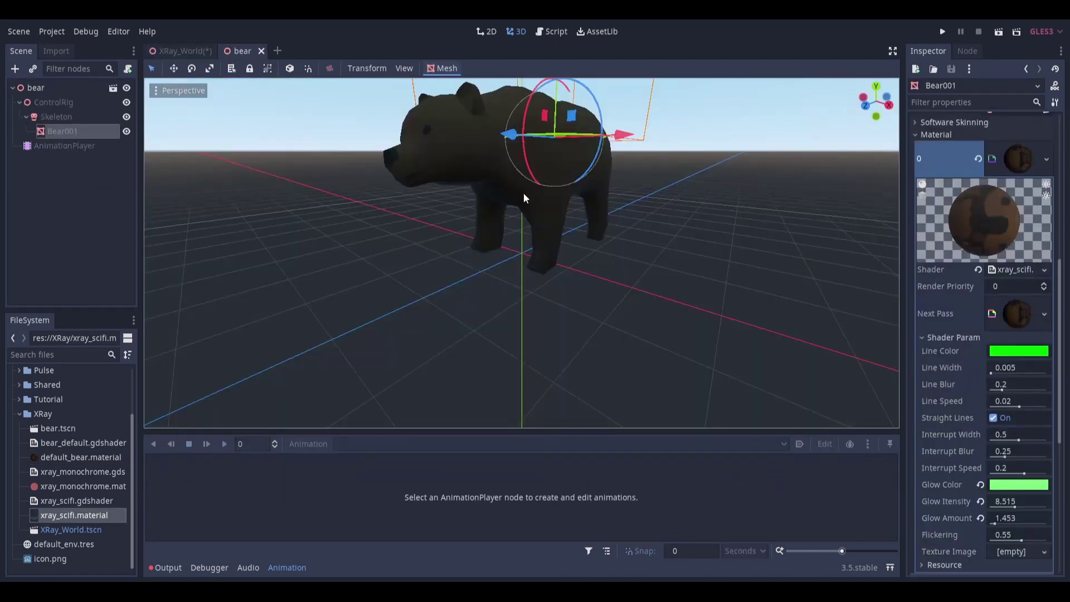
# Step: Open xray_scifi.gdshader in the shader editor, select all its code, then select the XRay folder
pyautogui.rightClick(75, 514)
pyautogui.click(335, 413)
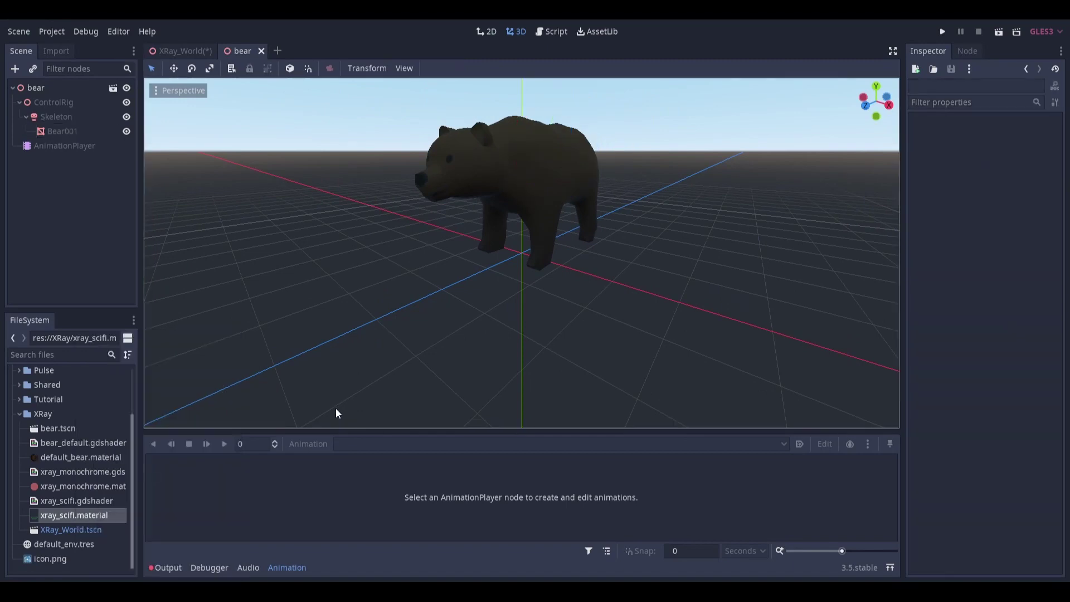
pyautogui.rightClick(68, 500)
pyautogui.click(96, 339)
pyautogui.hotkey('ctrl', 'a')
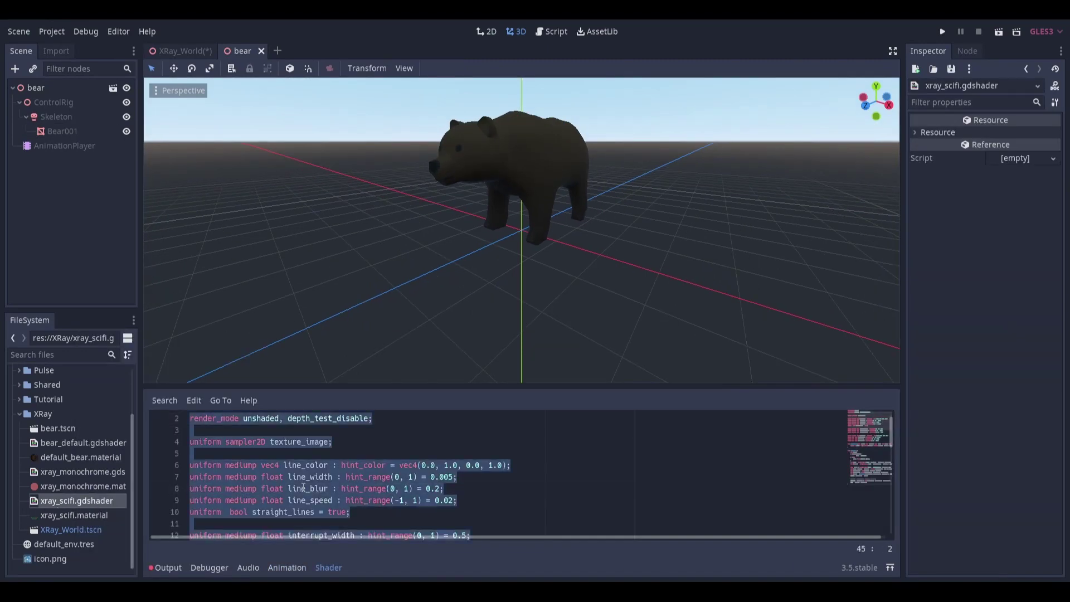
pyautogui.scroll(-10, 307, 453)
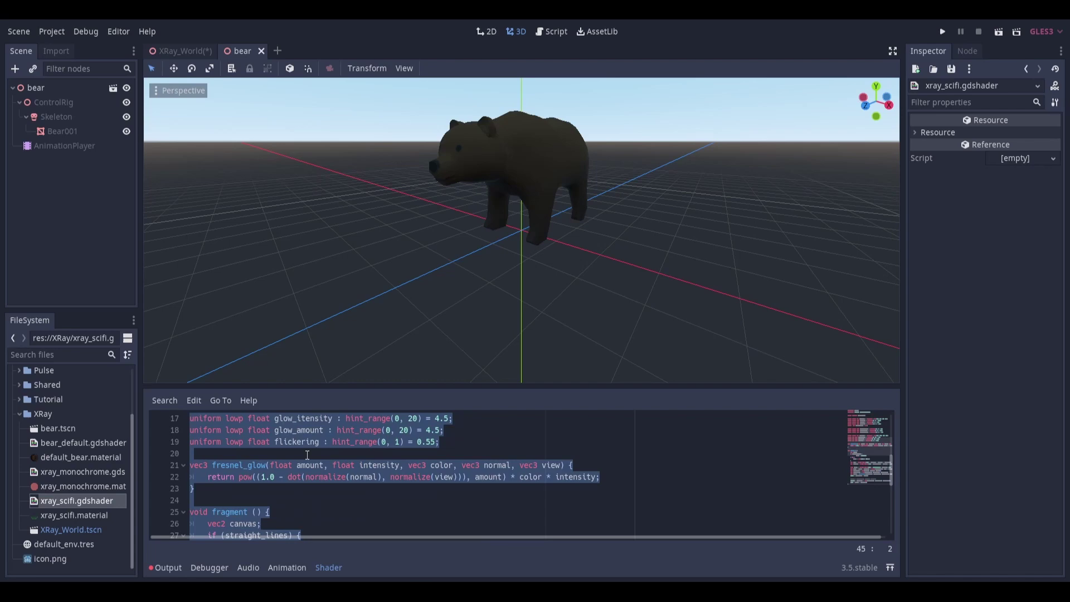
pyautogui.scroll(10, 285, 462)
pyautogui.scroll(1, 266, 470)
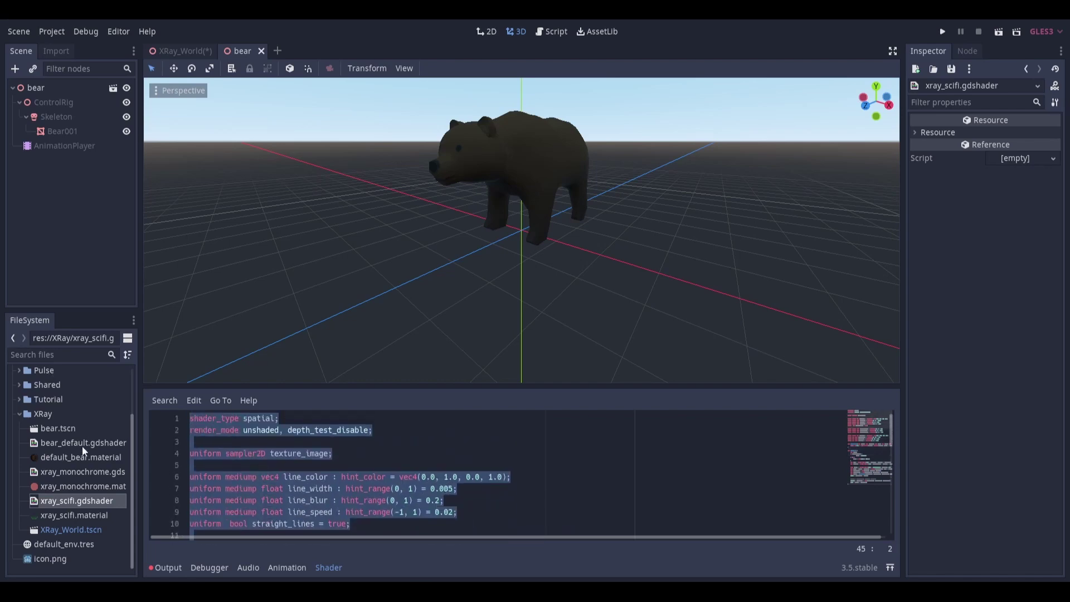
pyautogui.click(44, 414)
# Step: Create a new ShaderMaterial resource in the XRay folder, dismissing its save prompt
pyautogui.rightClick(46, 416)
pyautogui.click(98, 538)
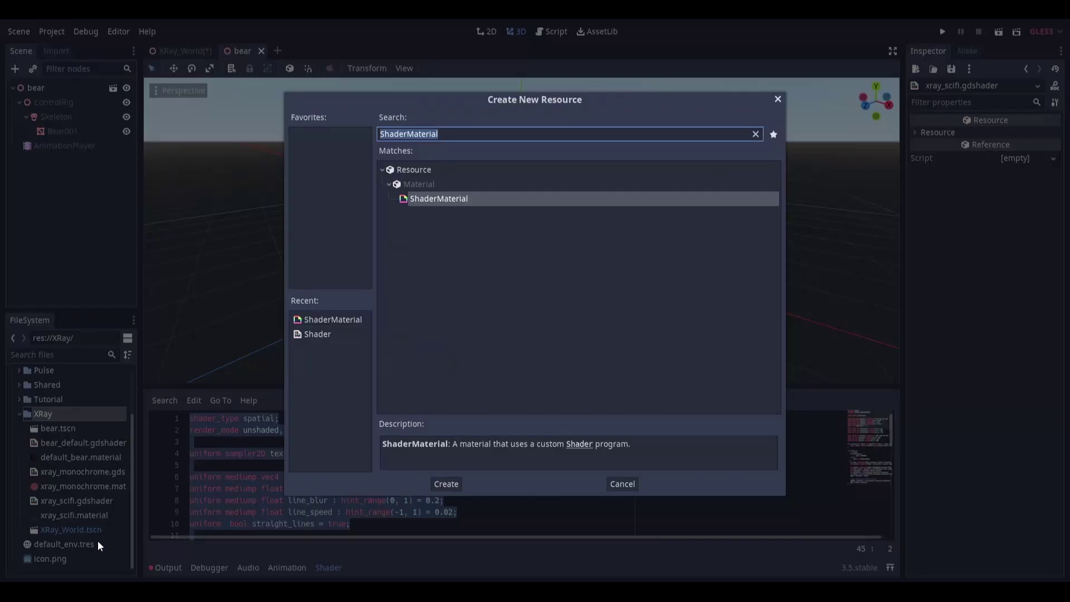
pyautogui.click(446, 487)
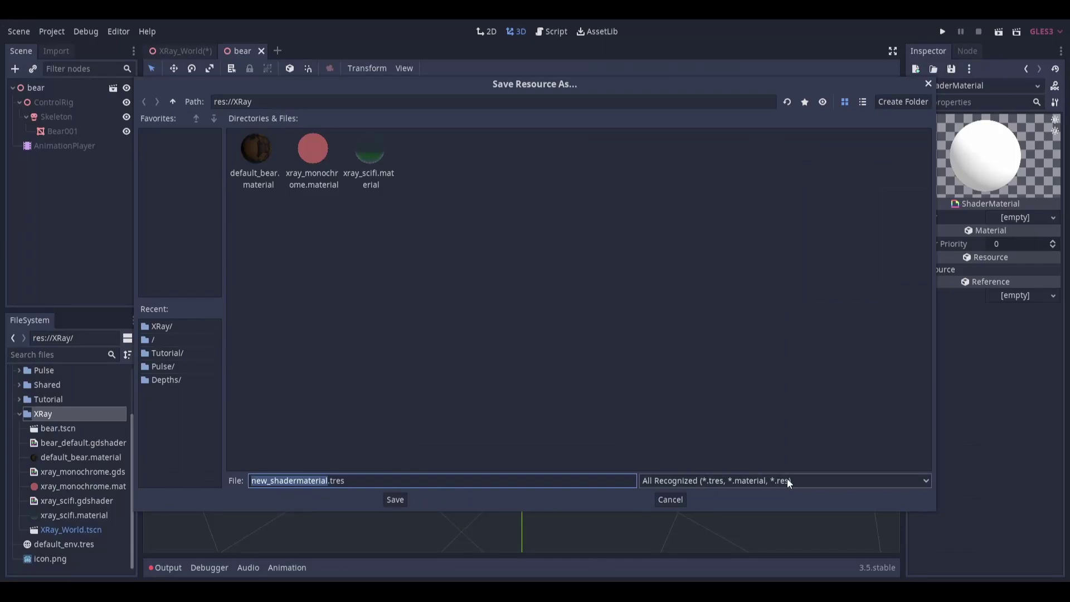
pyautogui.click(670, 499)
# Step: Create a new Shader saved as xray_magic.gdshader in the XRay folder
pyautogui.rightClick(51, 436)
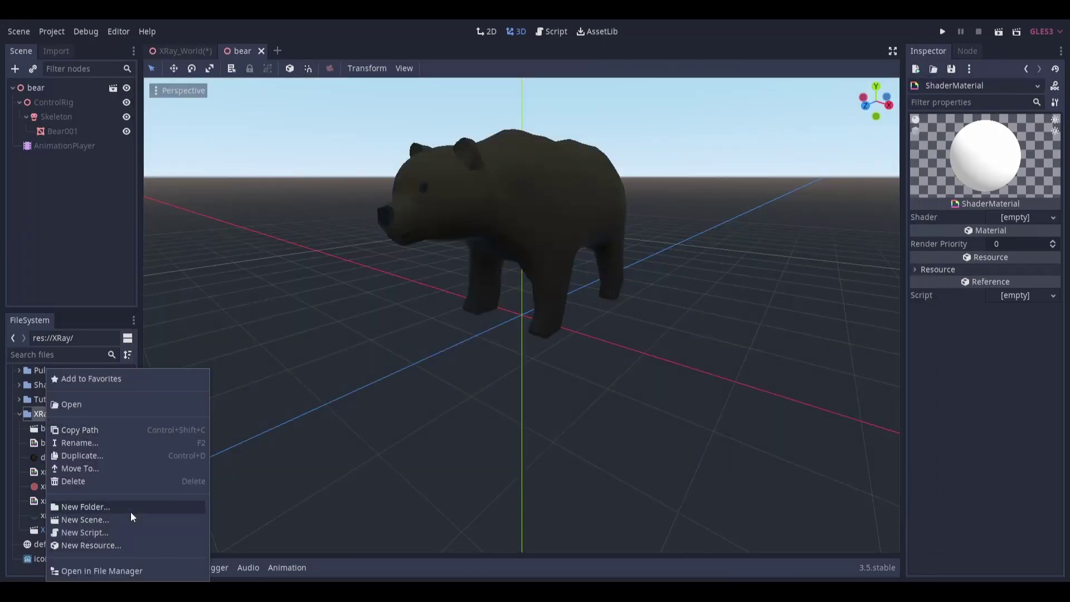
pyautogui.click(133, 543)
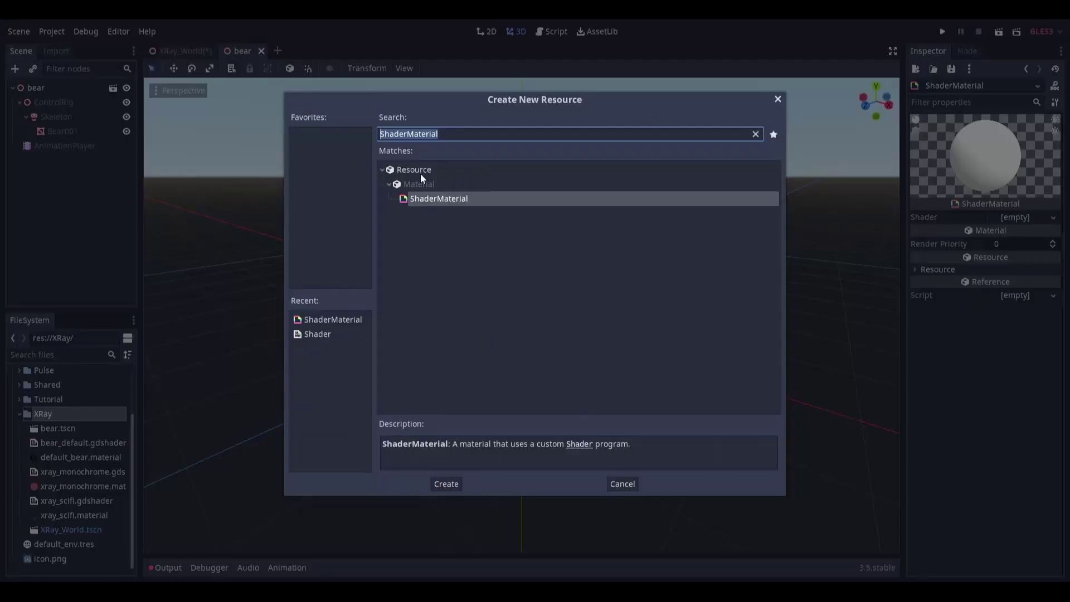
pyautogui.click(332, 336)
pyautogui.click(446, 483)
pyautogui.write('xray_')
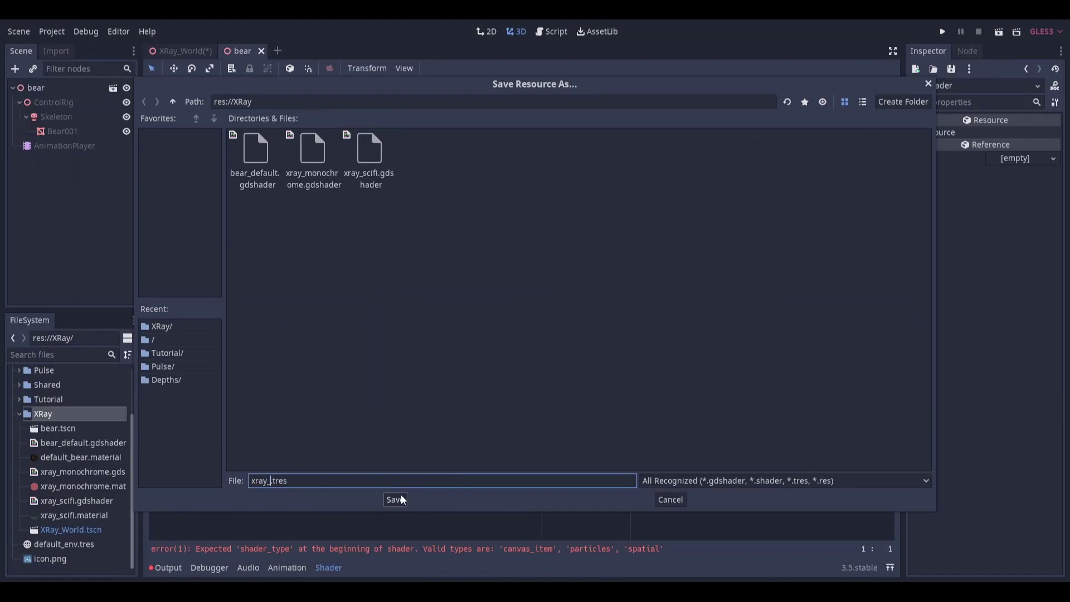
pyautogui.write('magic')
pyautogui.click(687, 482)
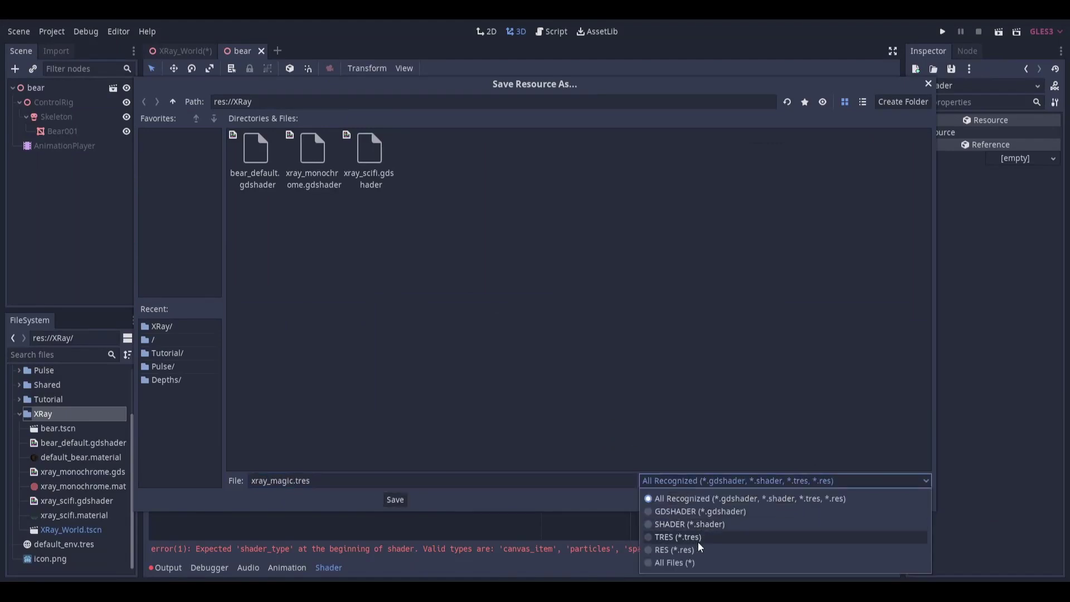
pyautogui.click(700, 511)
pyautogui.click(395, 499)
# Step: Paste the copied code into xray_magic.gdshader and delete the trailing 'ALPHA = lines.x * interupts.x;' line
pyautogui.hotkey('ctrl', 'v')
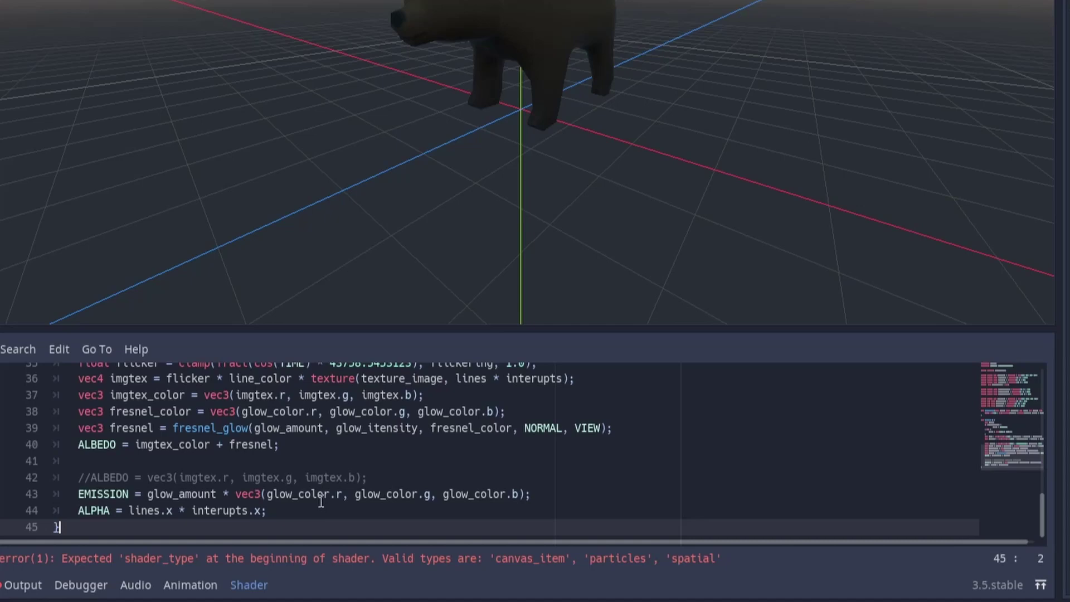
pyautogui.moveTo(312, 510); pyautogui.dragTo(53, 511)
pyautogui.press('BackSpace')
pyautogui.press('BackSpace')
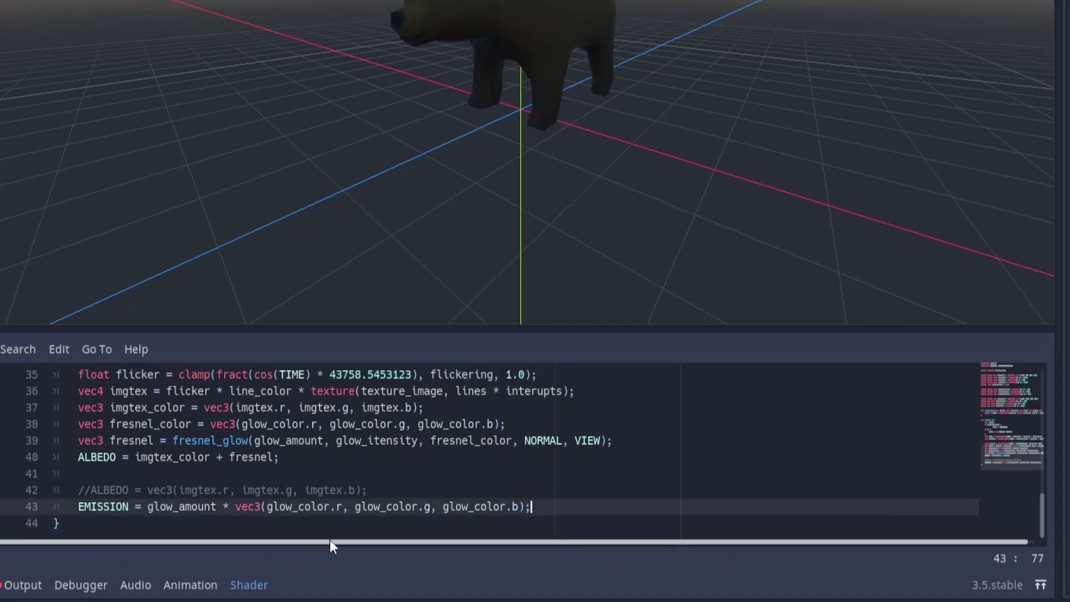
pyautogui.scroll(1, 312, 477)
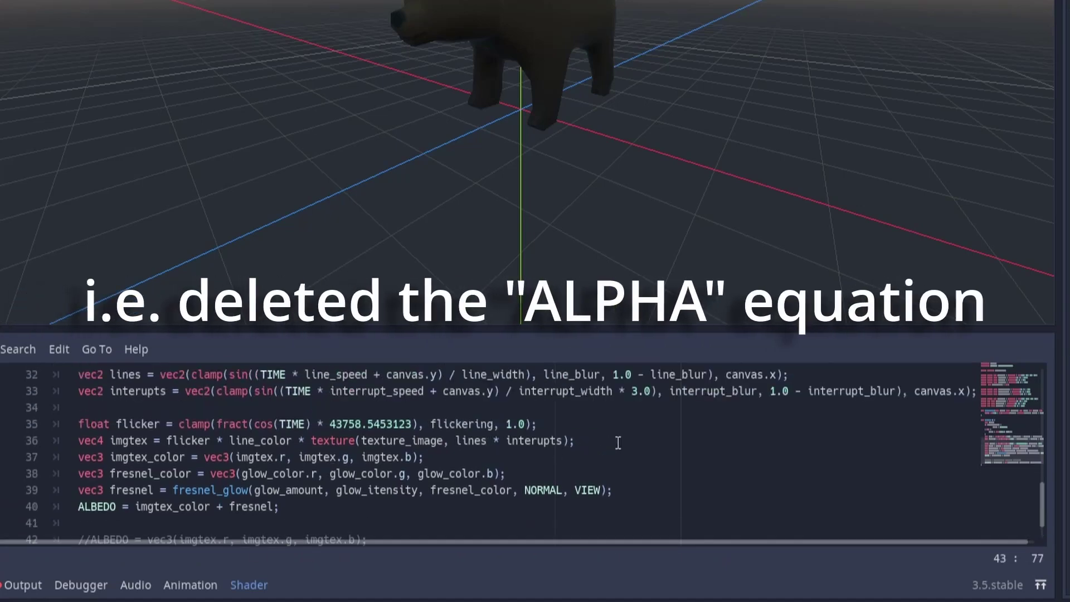
pyautogui.scroll(10, 617, 443)
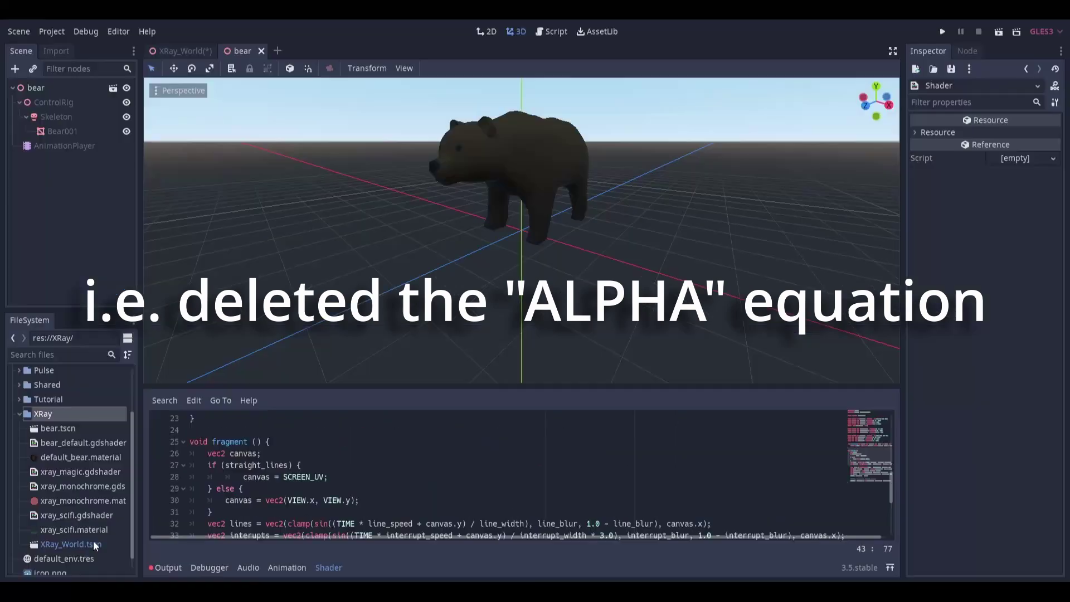
pyautogui.click(83, 513)
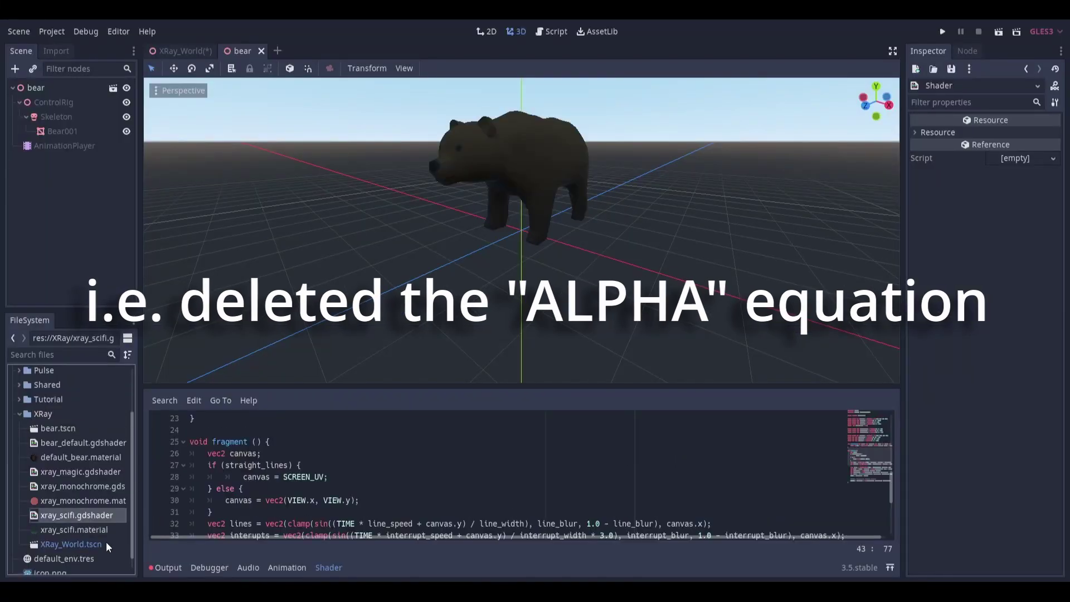
pyautogui.click(75, 472)
pyautogui.click(42, 414)
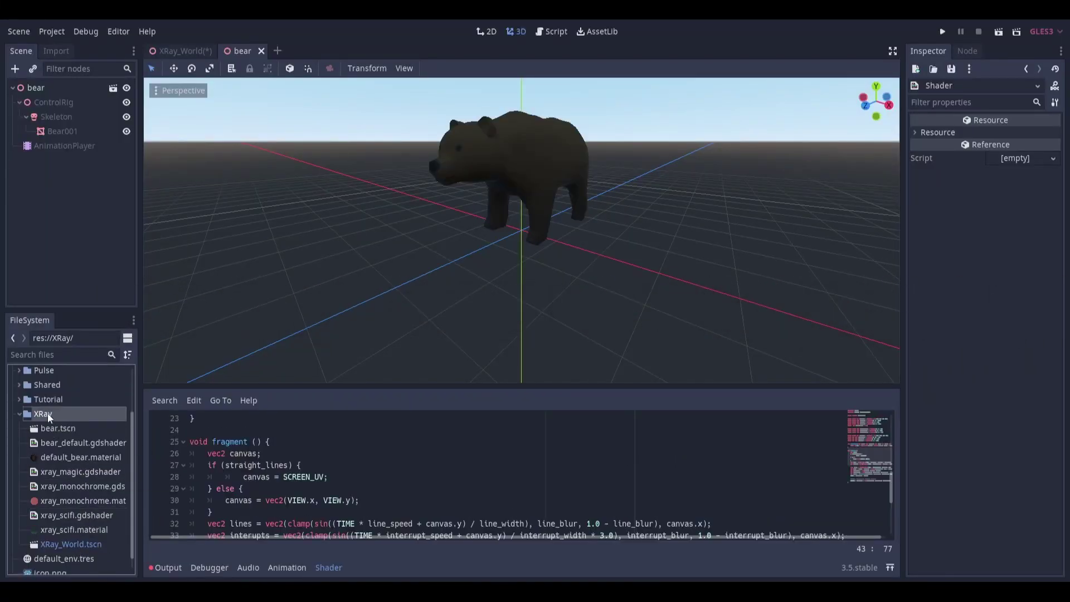
# Step: Create a new ShaderMaterial saved as xray_magic.material in the XRay folder
pyautogui.rightClick(47, 413)
pyautogui.click(102, 547)
pyautogui.click(442, 479)
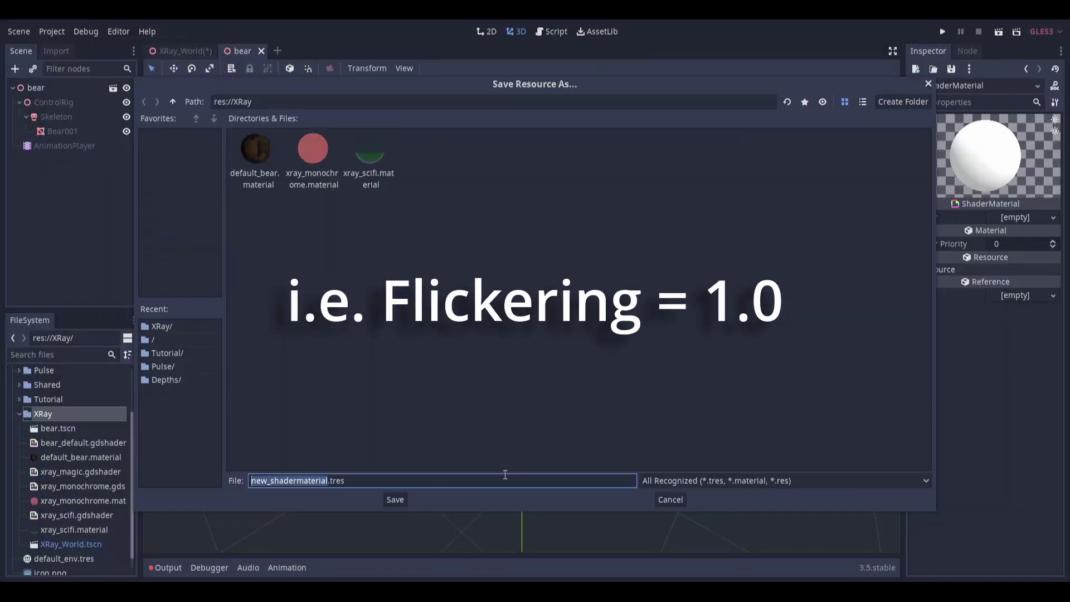
pyautogui.write('xray_magic')
pyautogui.click(783, 481)
pyautogui.click(669, 516)
pyautogui.click(395, 499)
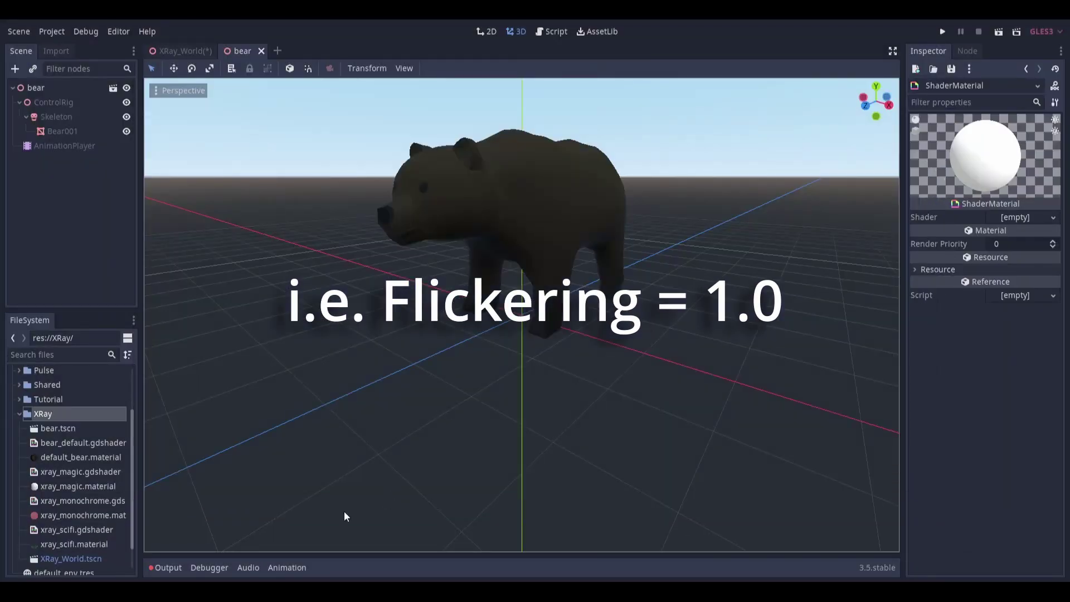
# Step: Load xray_magic.gdshader as the shader of xray_magic.material
pyautogui.click(78, 486)
pyautogui.click(1025, 217)
pyautogui.click(1042, 286)
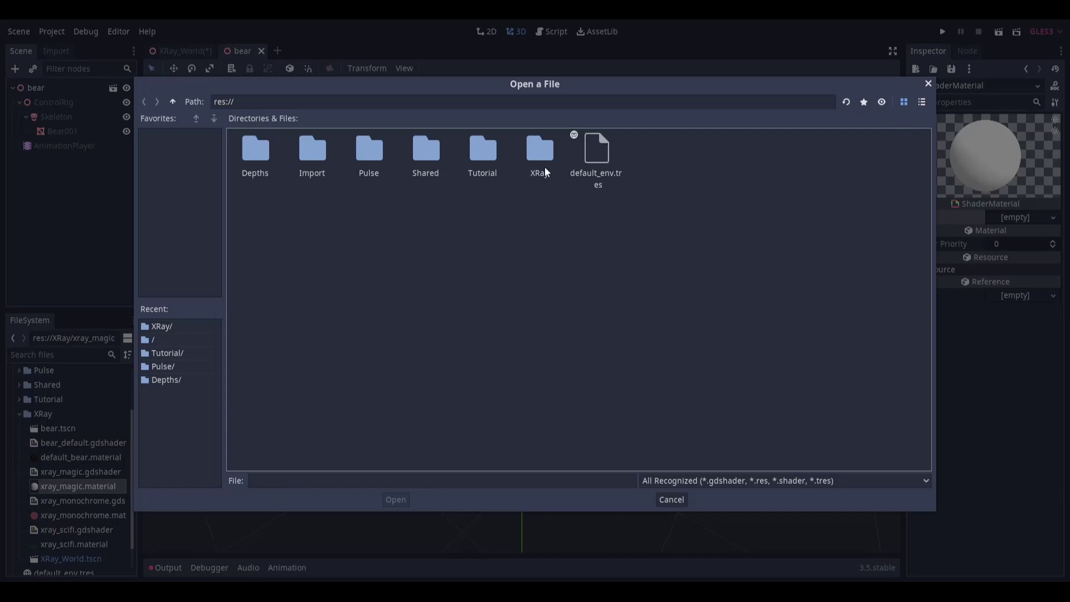
pyautogui.doubleClick(539, 156)
pyautogui.doubleClick(310, 150)
pyautogui.click(77, 488)
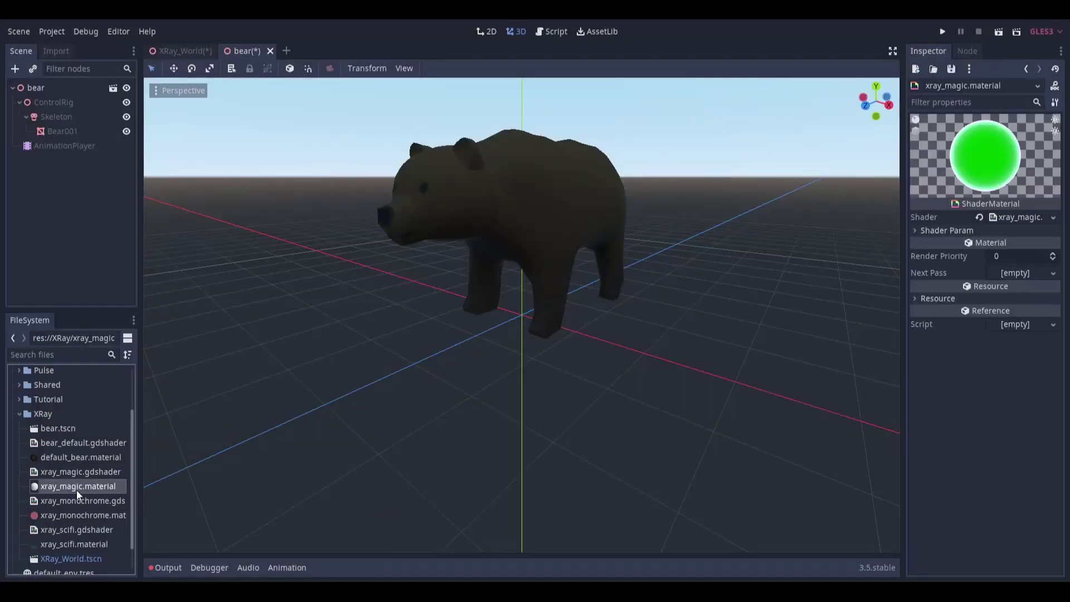
# Step: Set xray_magic.material's Flickering to 1 and its Line Color to yellow ffb900
pyautogui.click(978, 230)
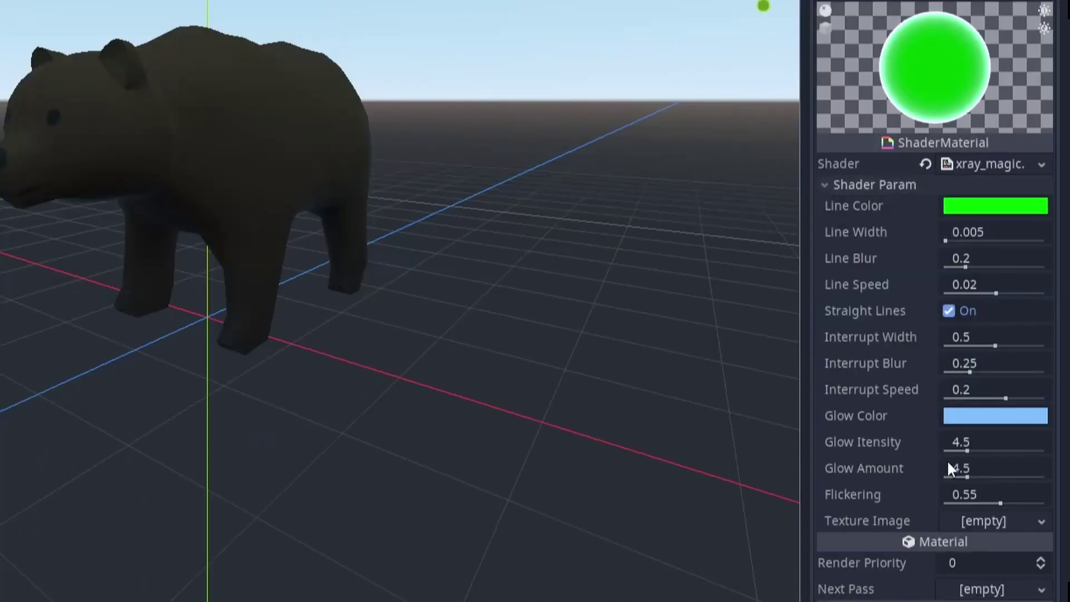
pyautogui.moveTo(972, 494); pyautogui.dragTo(942, 494)
pyautogui.click(1001, 495)
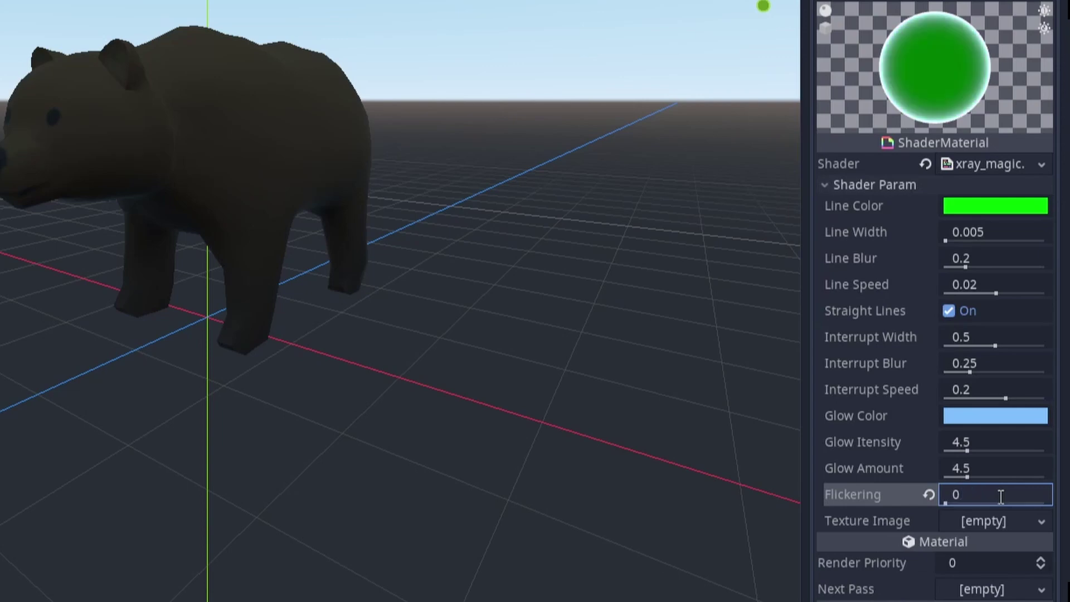
pyautogui.write('1')
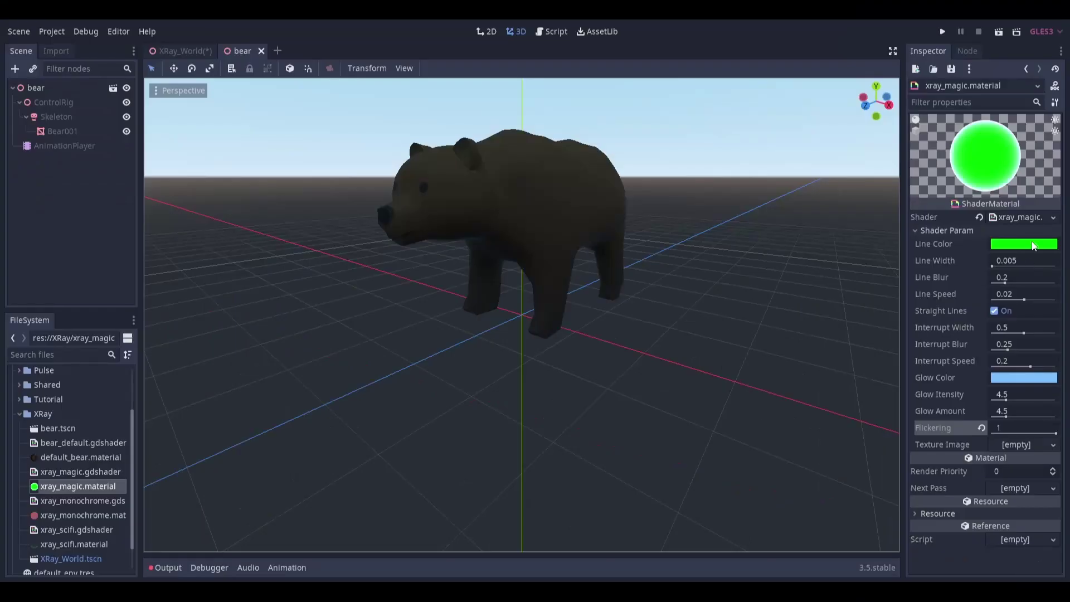
pyautogui.click(995, 206)
pyautogui.click(989, 47)
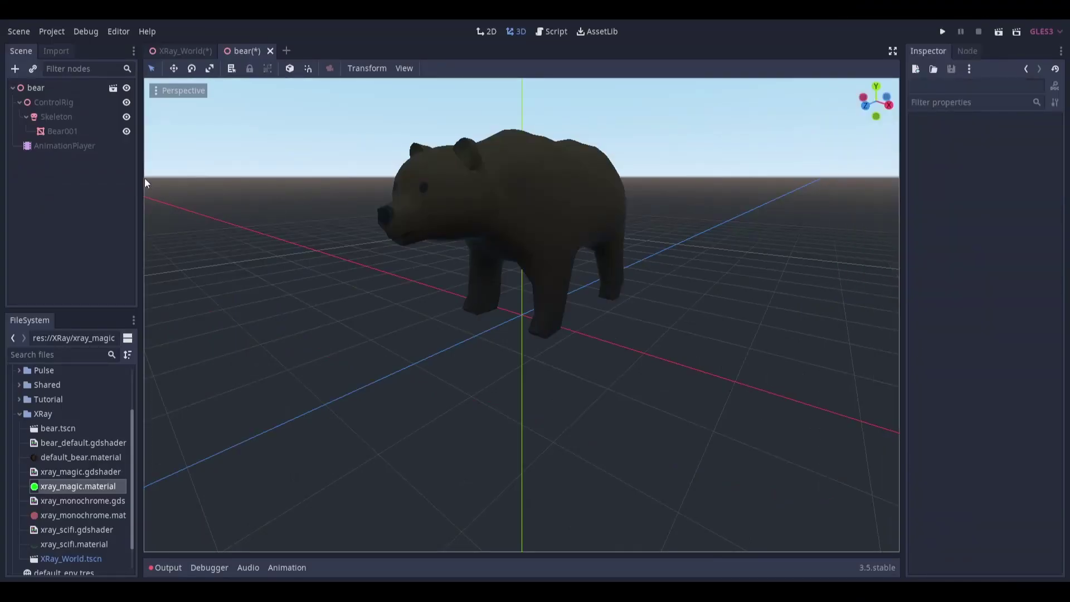
# Step: Change xray_magic.material's Glow Color to a warm pinkish ff8880
pyautogui.click(63, 131)
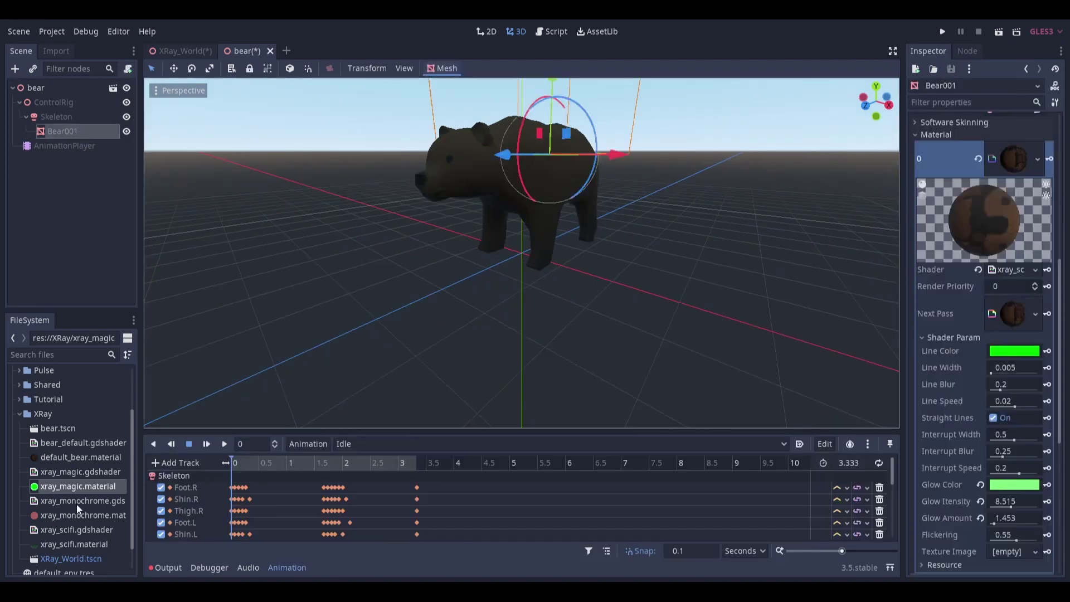
pyautogui.doubleClick(67, 486)
pyautogui.click(1022, 377)
pyautogui.click(985, 109)
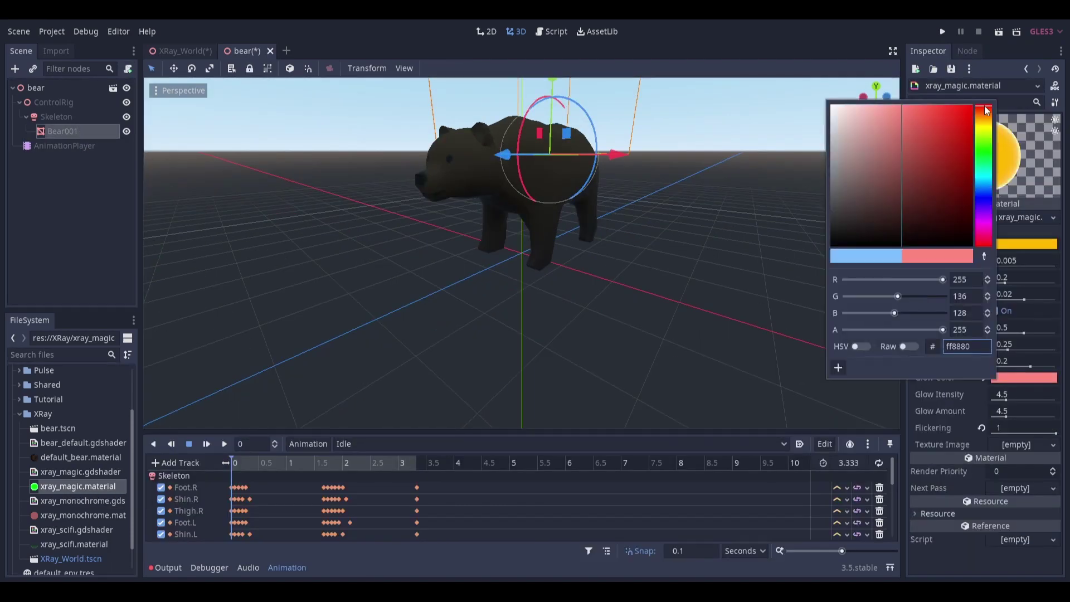
pyautogui.moveTo(986, 110); pyautogui.dragTo(985, 126)
pyautogui.click(761, 411)
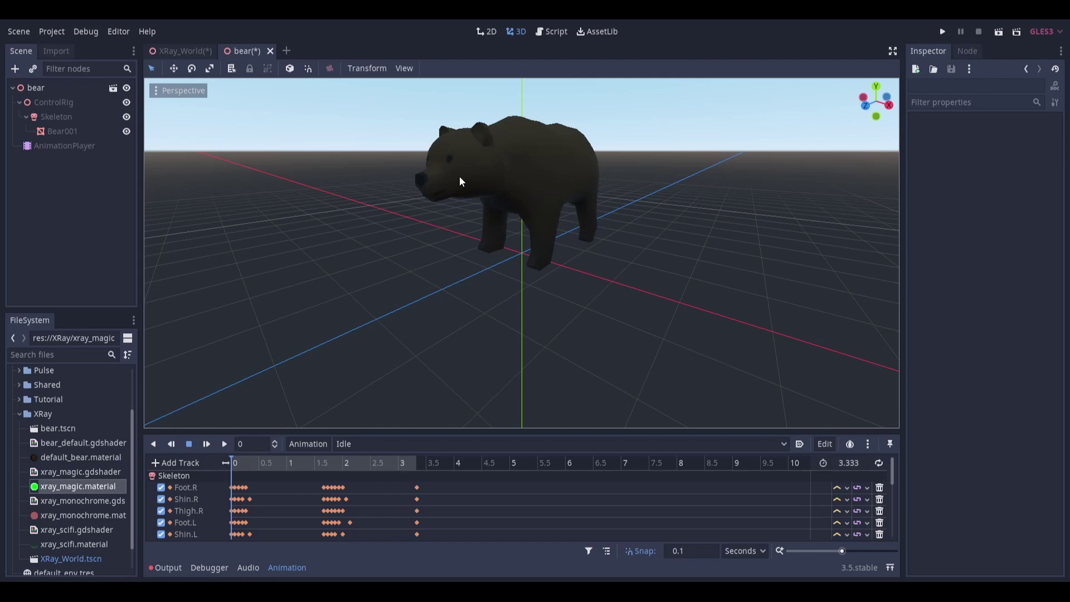
# Step: Replace Bear001's material 0 with xray_magic.material
pyautogui.click(60, 132)
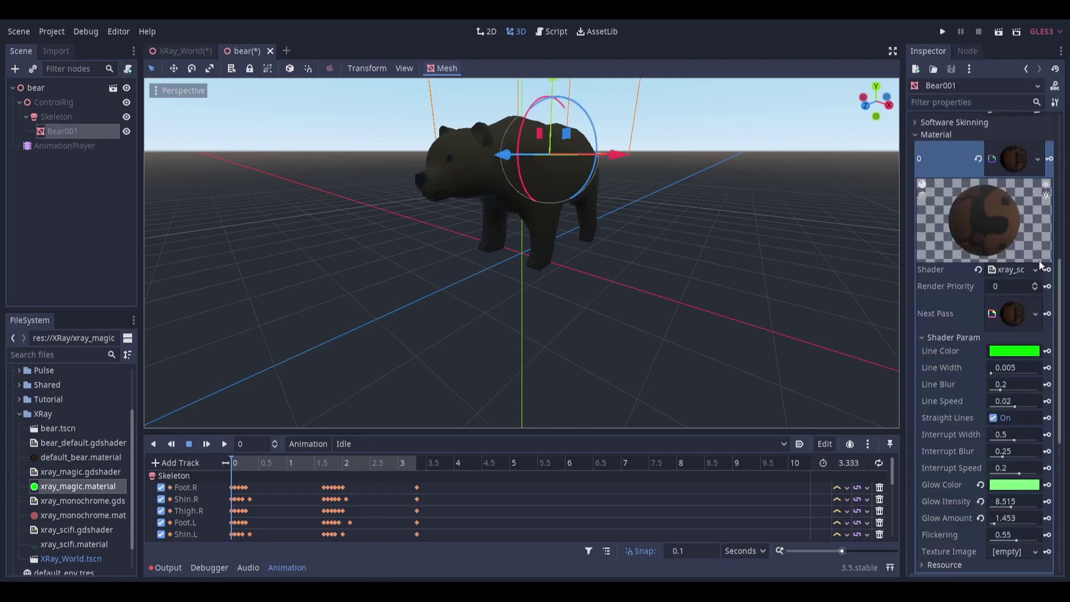
pyautogui.click(1037, 159)
pyautogui.click(986, 281)
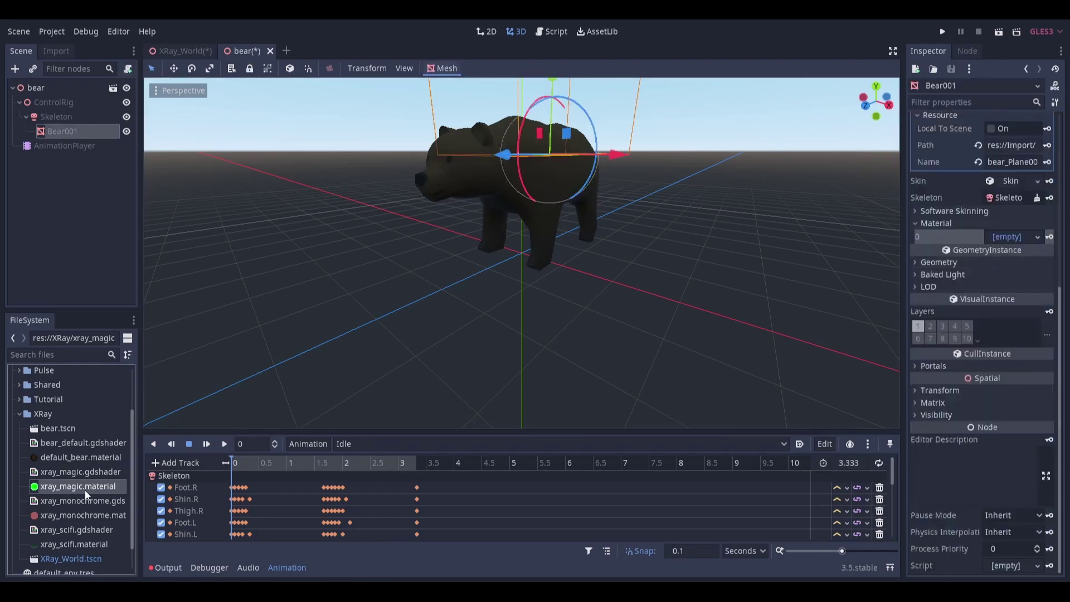
pyautogui.moveTo(78, 485); pyautogui.dragTo(1005, 236)
pyautogui.moveTo(426, 306); pyautogui.dragTo(491, 308, button='middle')
# Step: Chain default_bear.material as the next pass, save, and switch to XRay_World
pyautogui.moveTo(78, 456); pyautogui.dragTo(921, 313)
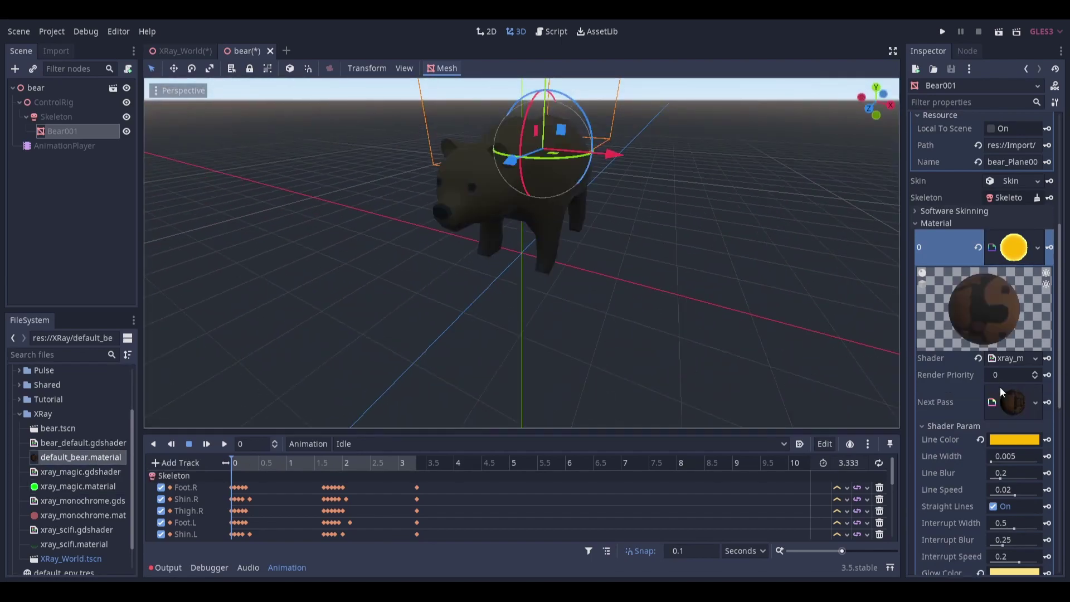
pyautogui.hotkey('ctrl', 's')
pyautogui.hotkey('ctrl', 'Tab')
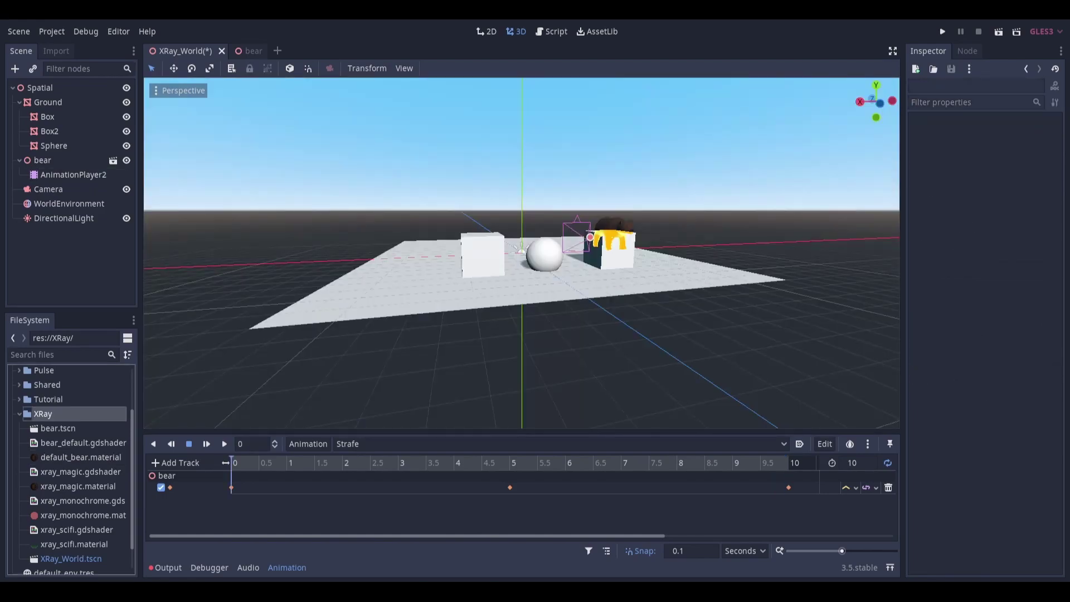
# Step: Create an empty shader saved as xray_pattern.gdshader in the XRay folder, ready for editing
pyautogui.rightClick(58, 413)
pyautogui.click(101, 546)
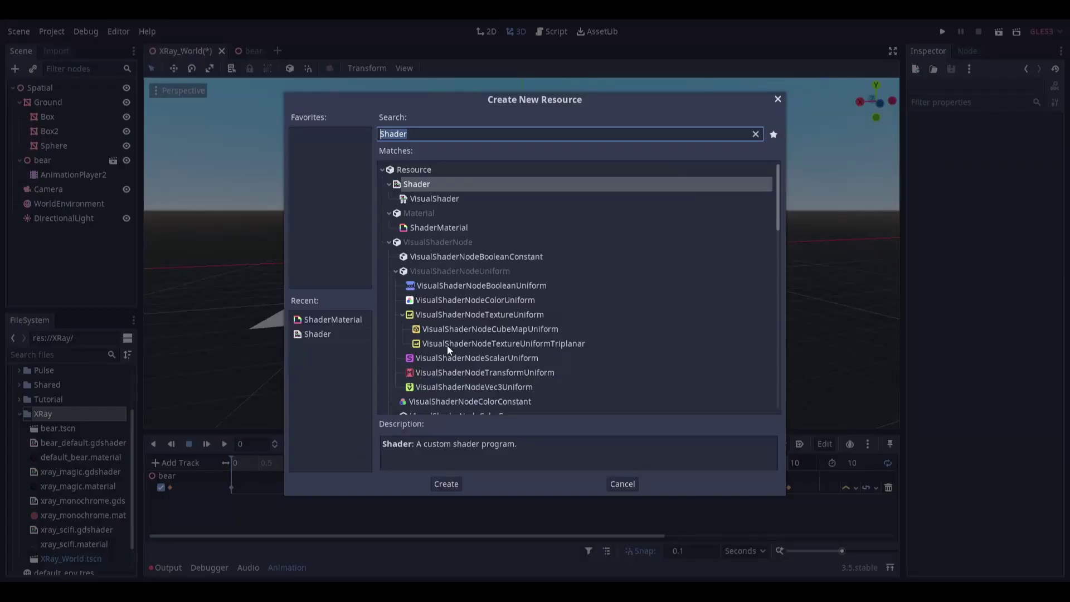
pyautogui.click(446, 484)
pyautogui.write('xray')
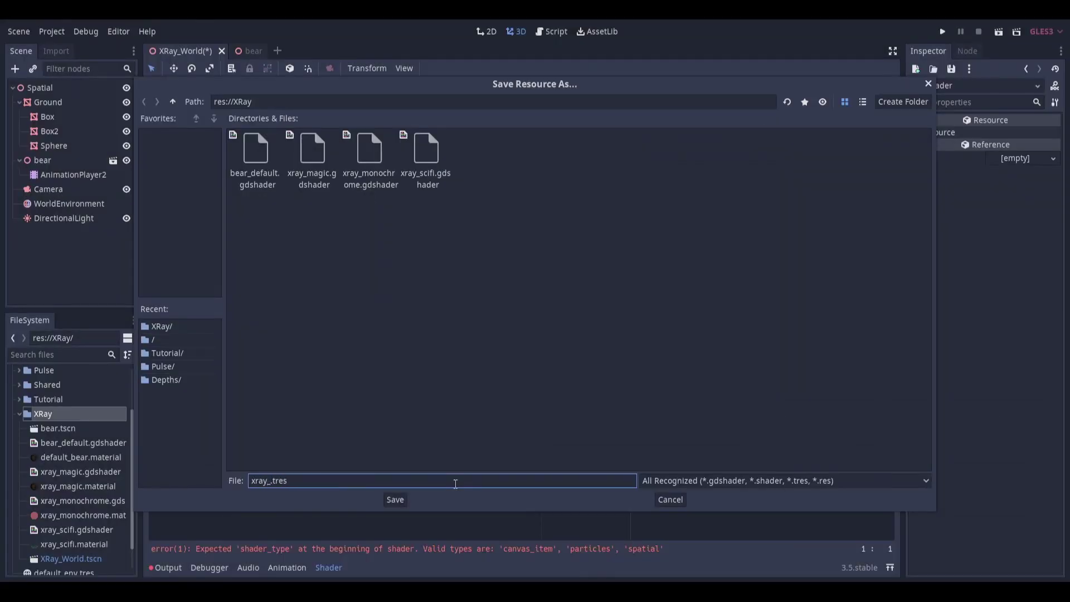
pyautogui.write('_pattern')
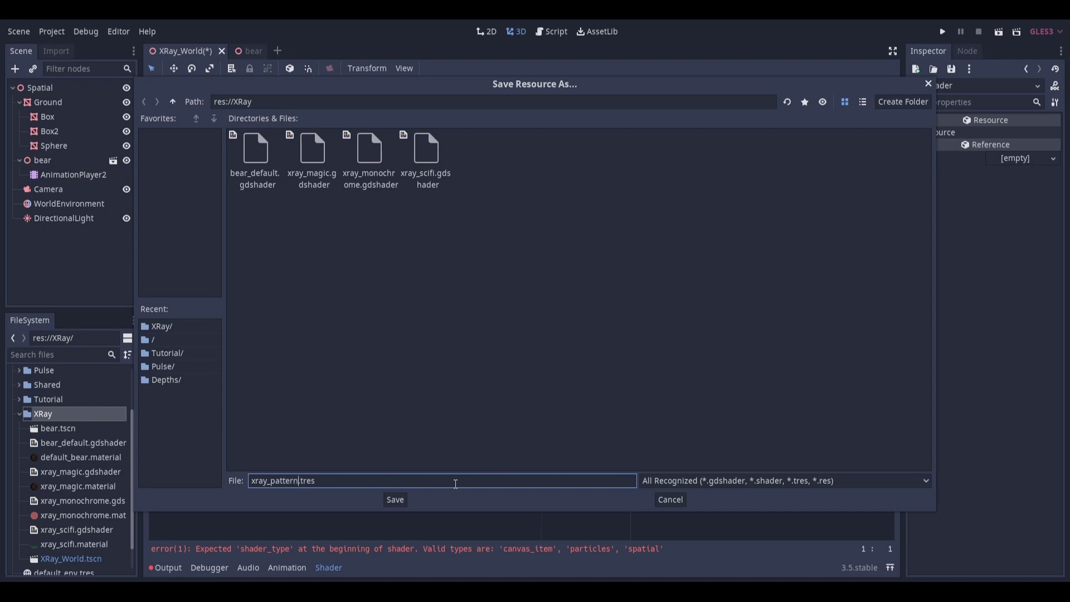
pyautogui.click(795, 483)
pyautogui.click(743, 510)
pyautogui.click(395, 499)
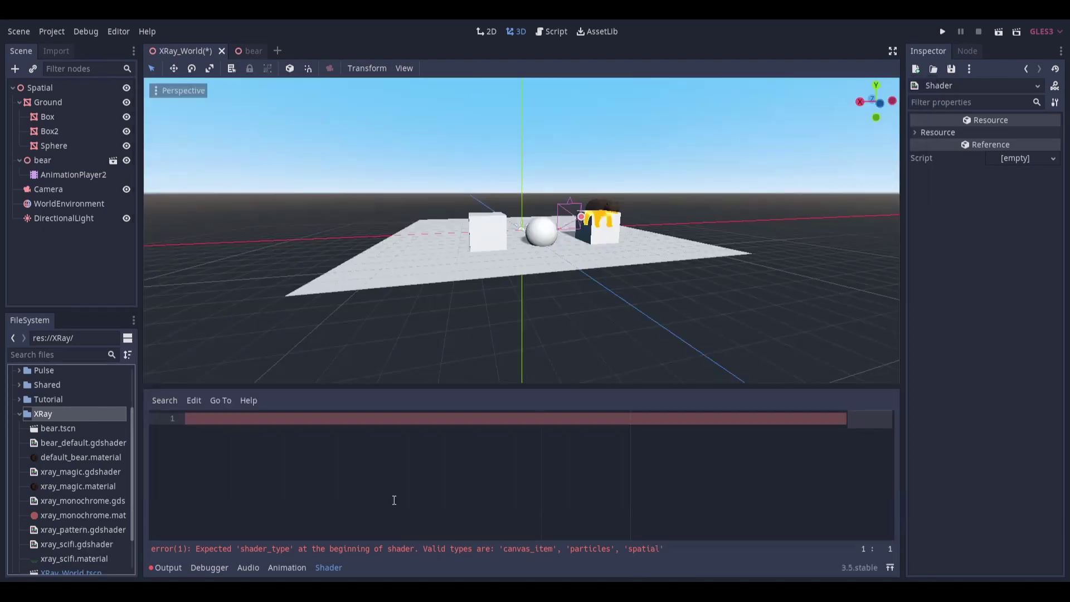
pyautogui.click(255, 434)
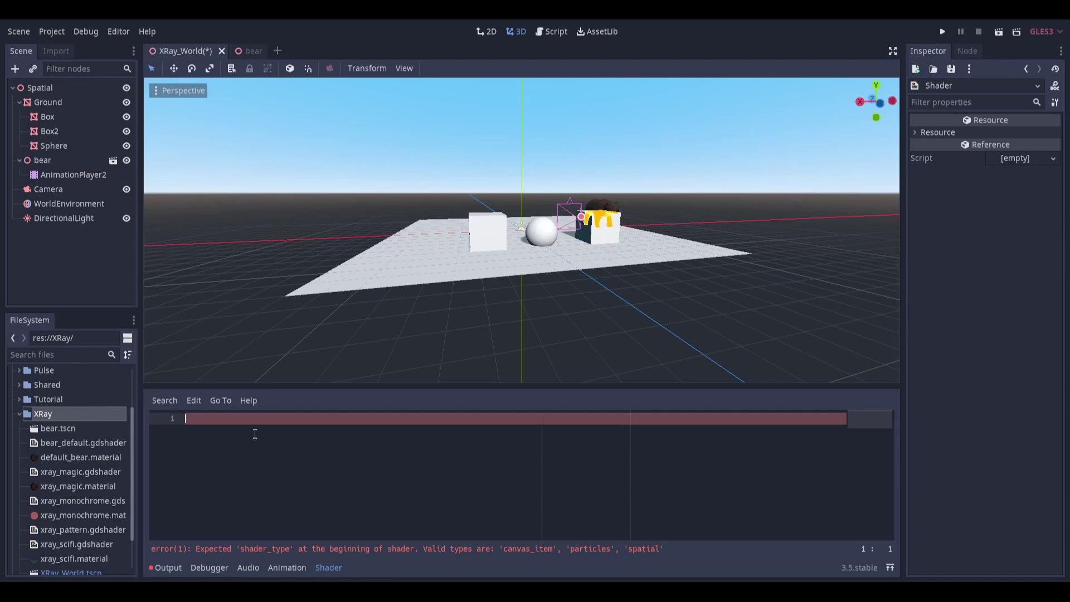
# Step: Declare shader_type spatial with render modes ambient_light_disabled, blend_mix and depth_test_disable, and save
pyautogui.write('shader_type spatial;')
pyautogui.press('Return')
pyautogui.press('Return')
pyautogui.write('render_')
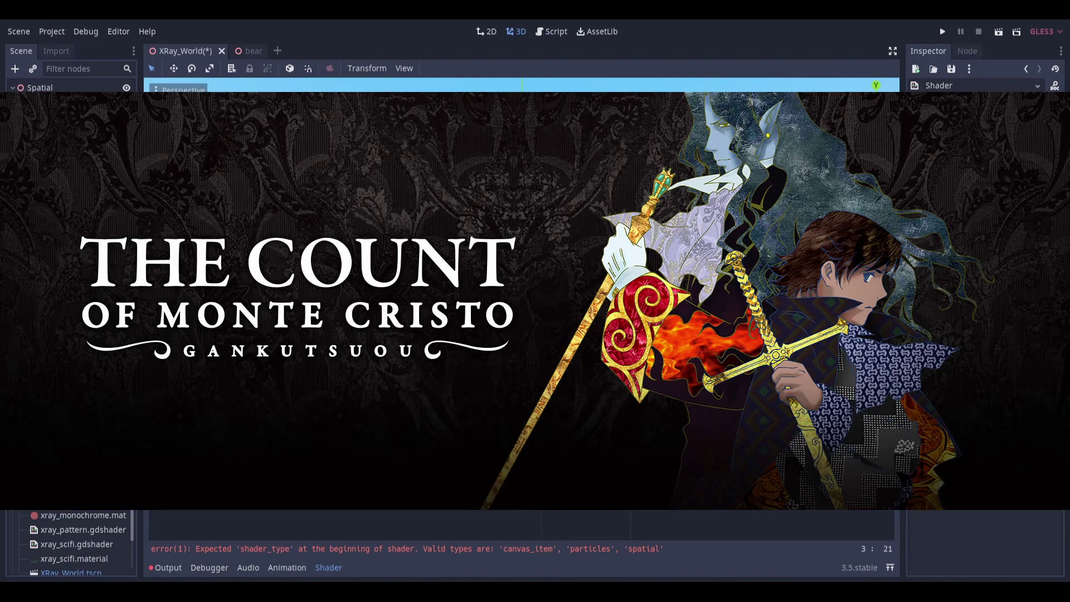
pyautogui.write(', blend_mix,')
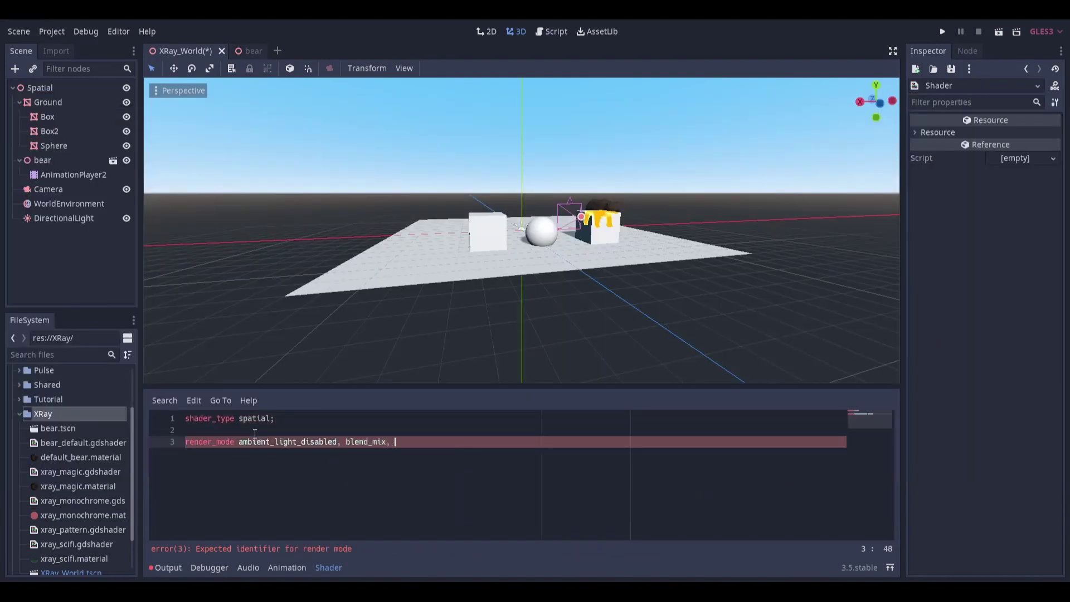
pyautogui.hotkey('ctrl', 'space')
pyautogui.write('dep')
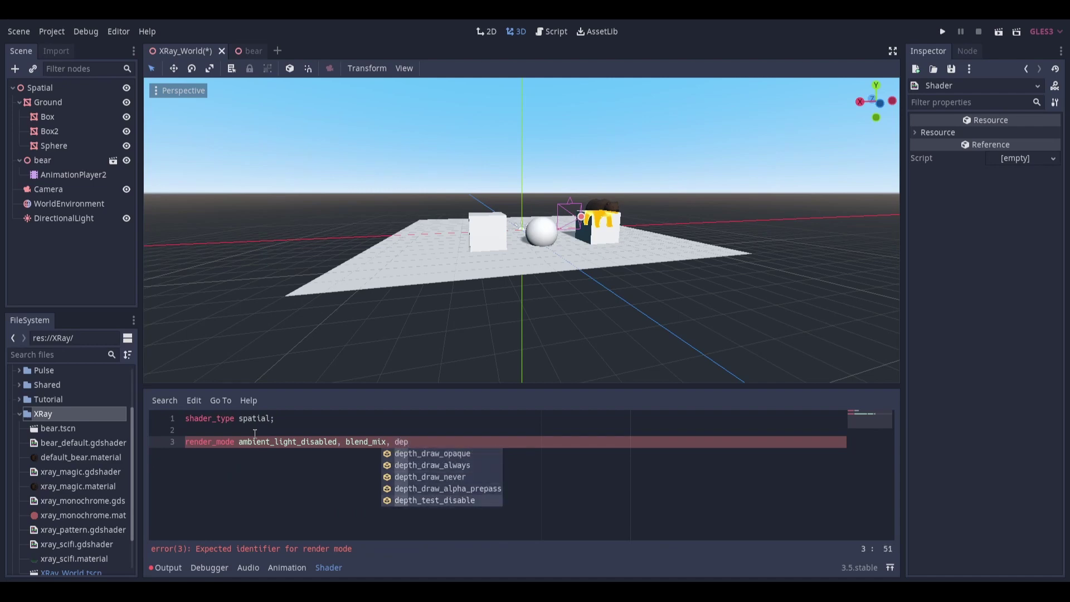
pyautogui.press('Return')
pyautogui.write(';')
pyautogui.hotkey('ctrl', 's')
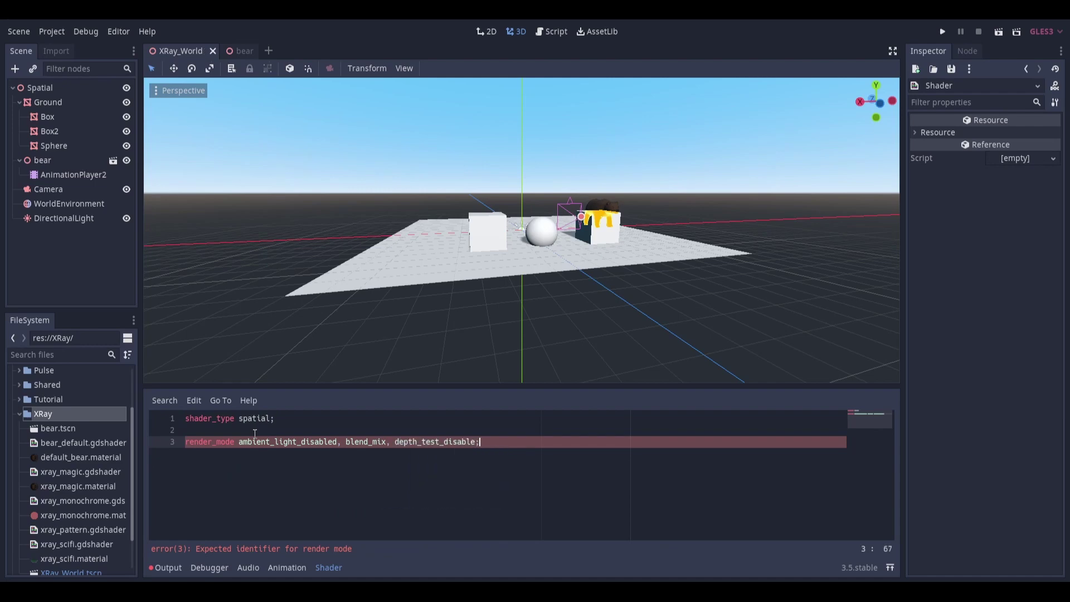
# Step: Add the uniform sampler2D texture_pattern : hint_albedo declaration
pyautogui.press('Return')
pyautogui.press('Return')
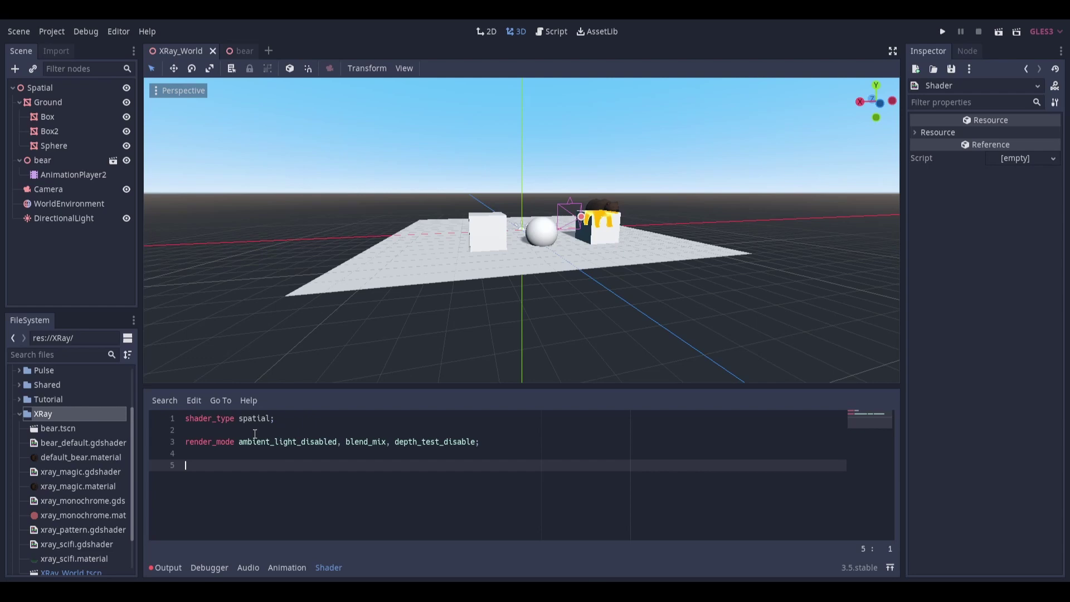
pyautogui.write('unifro')
pyautogui.press('BackSpace')
pyautogui.press('BackSpace')
pyautogui.write('rm sampler2D texture_pa')
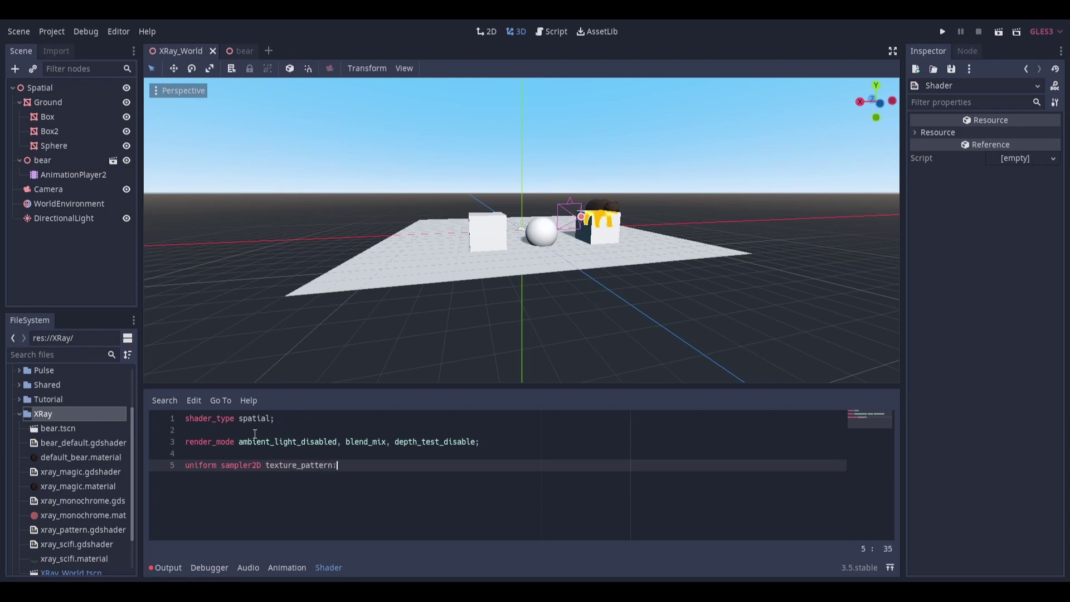
pyautogui.write('ttern:hint_albed')
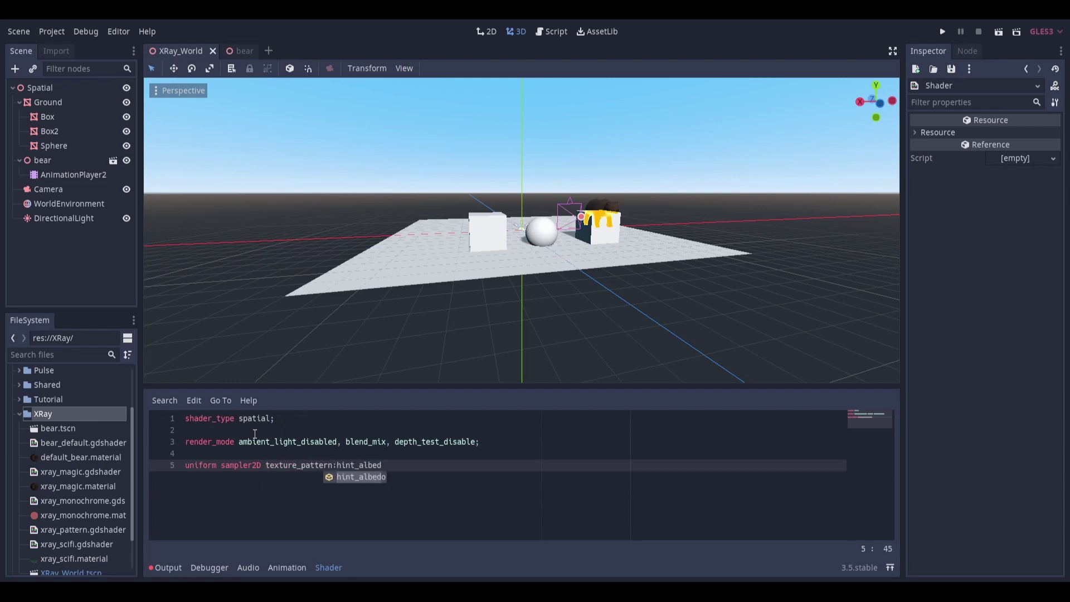
pyautogui.write('o')
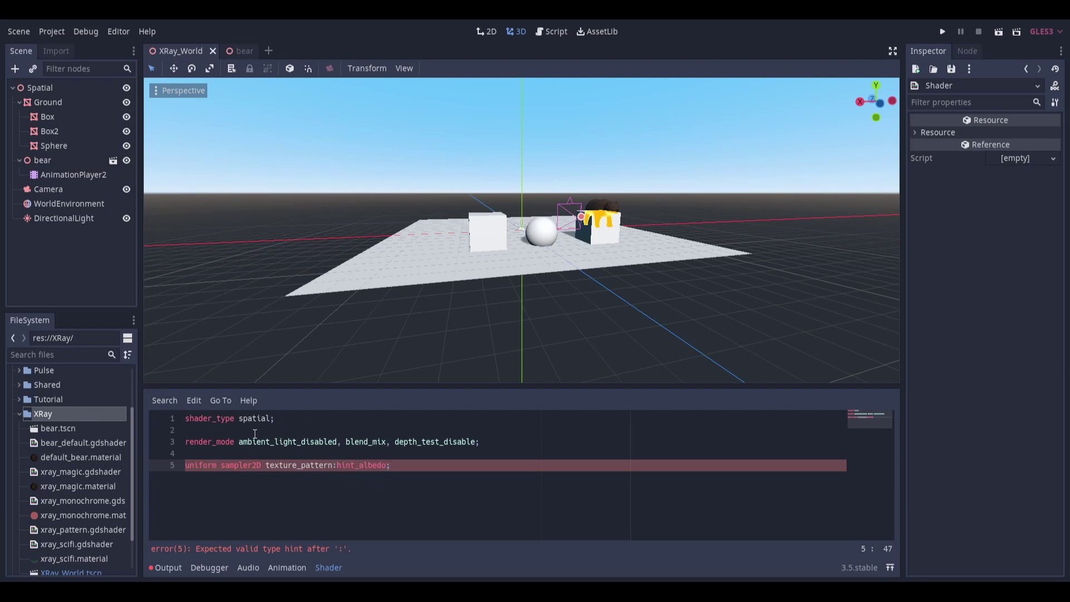
pyautogui.write(';')
# Step: Insert blank lines below the uniform to make room for the fragment function
pyautogui.press('Return')
pyautogui.press('Return')
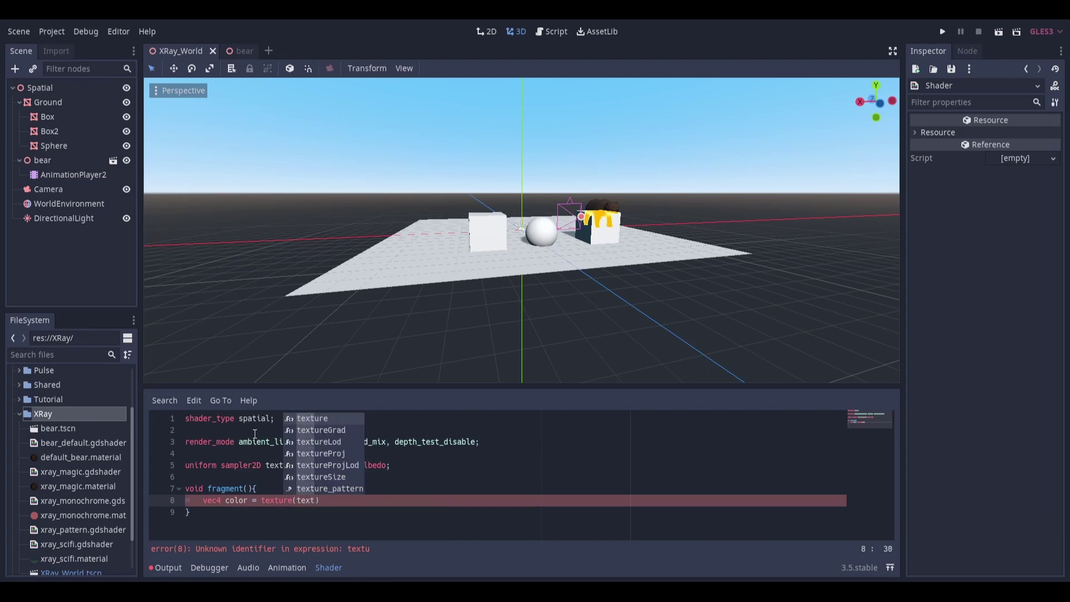
# Step: Complete texture(texture_pattern, SCREEN_UV) and write the ALBEDO = color assignment in fragment
pyautogui.press('Down')
pyautogui.press('Down')
pyautogui.press('Down')
pyautogui.press('Down')
pyautogui.press('Down')
pyautogui.press('Down')
pyautogui.press('Return')
pyautogui.write(', SC')
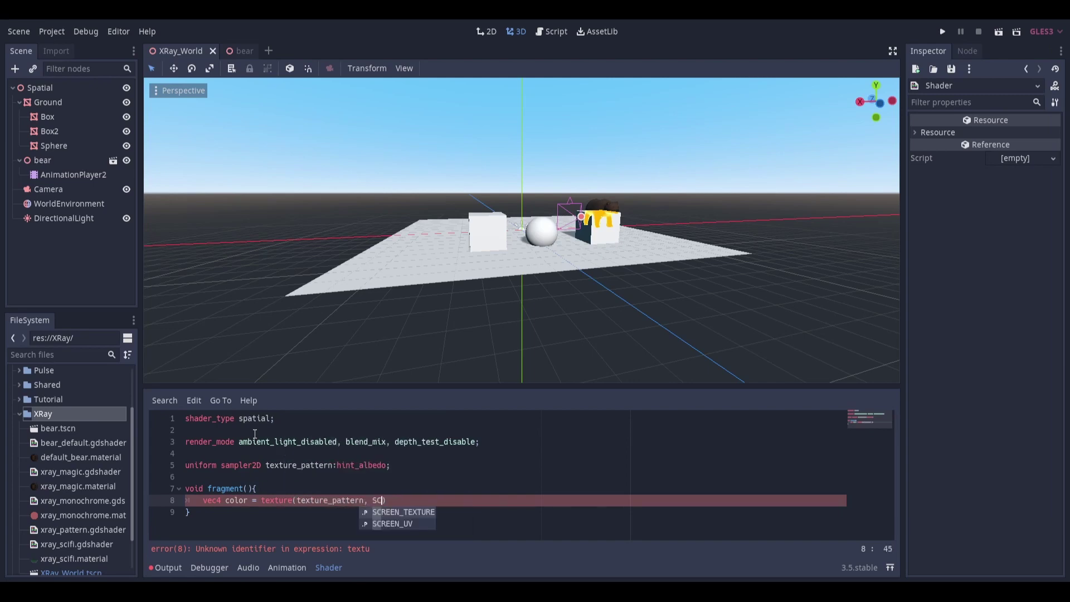
pyautogui.press('Down')
pyautogui.press('Return')
pyautogui.press('Return')
pyautogui.press('Return')
pyautogui.write('ALBEDO = color.rgb;')
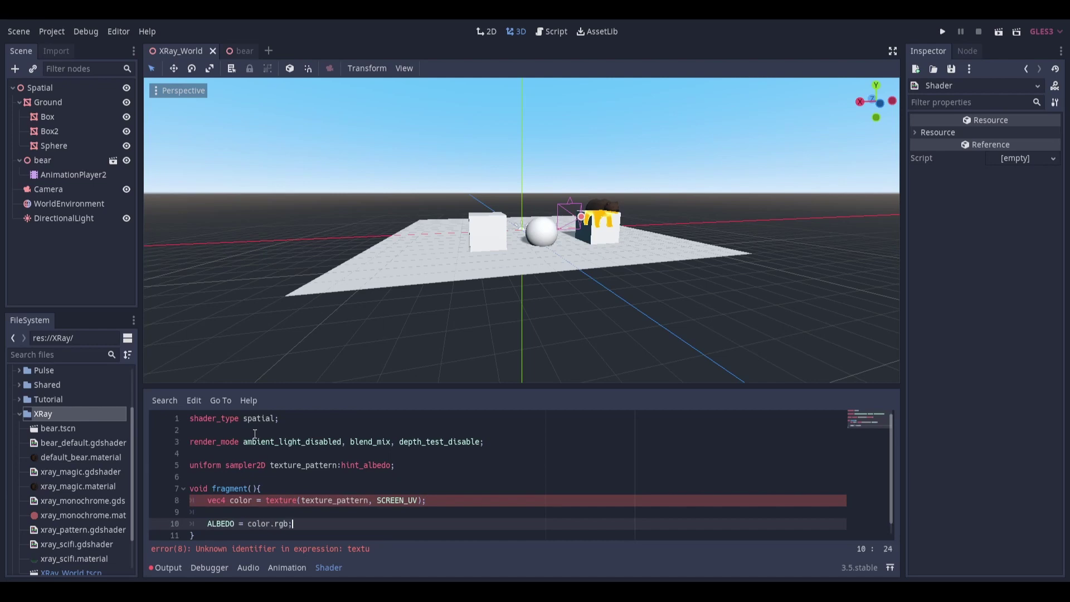
pyautogui.press('Up')
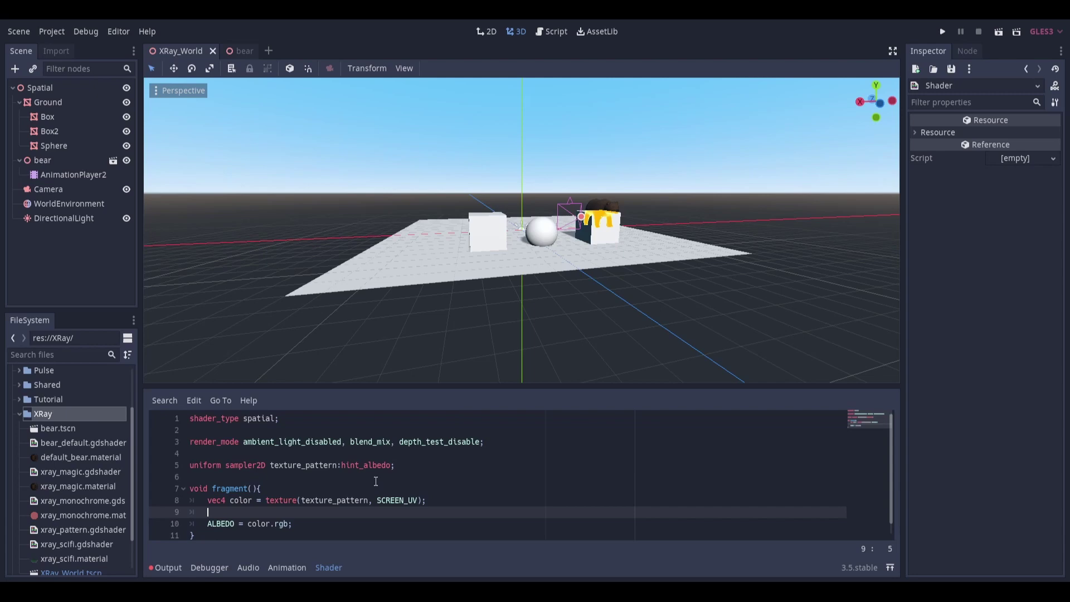
pyautogui.click(329, 488)
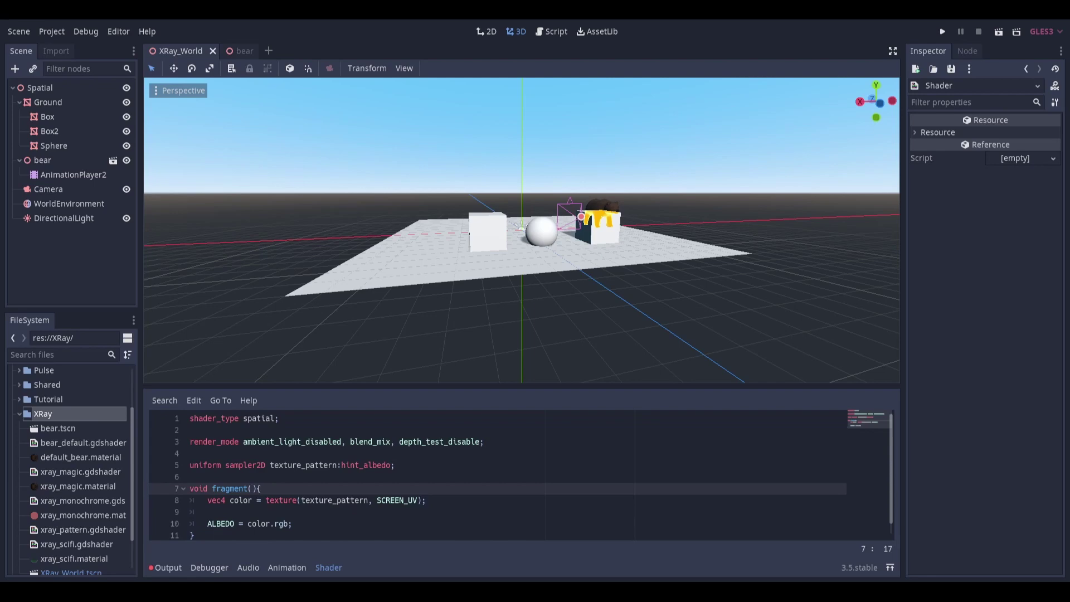
pyautogui.click(265, 509)
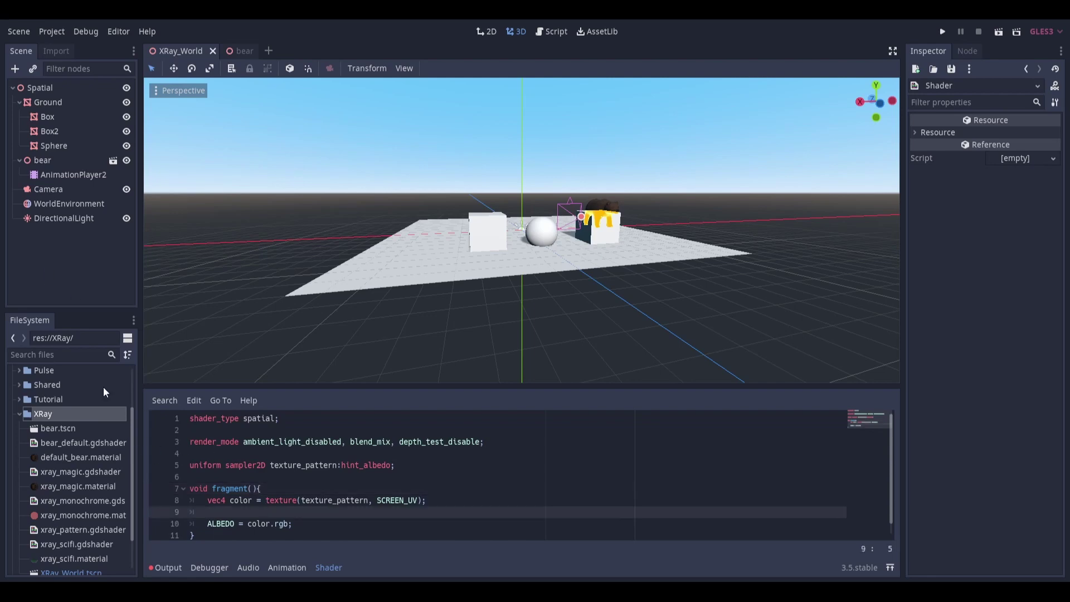
# Step: Create a new ShaderMaterial saved as xray_pattern.material in the XRay folder
pyautogui.rightClick(53, 413)
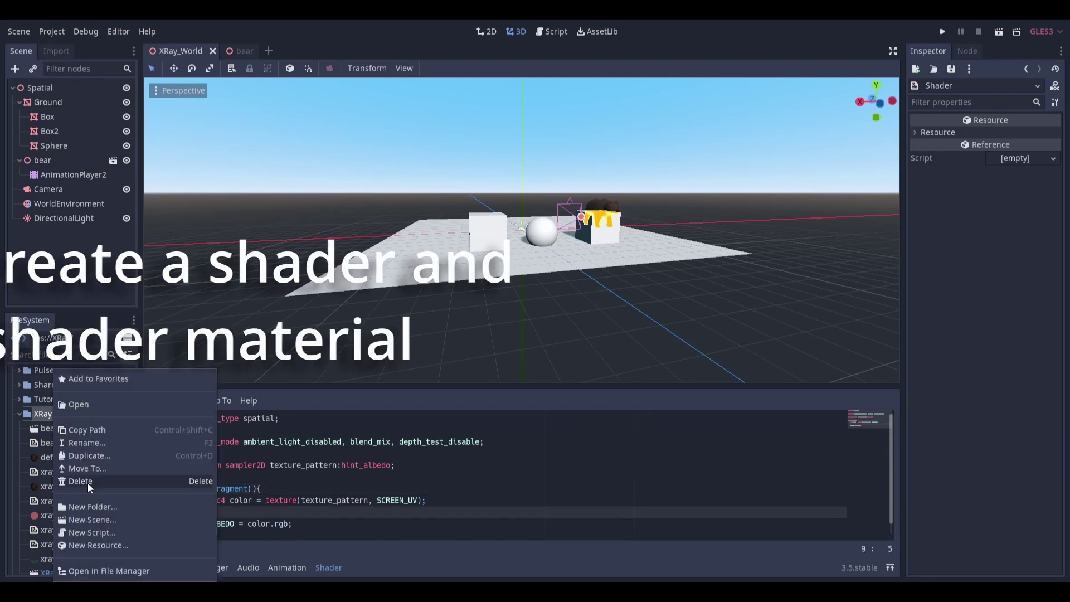
pyautogui.click(108, 546)
pyautogui.click(439, 228)
pyautogui.click(445, 484)
pyautogui.write('xray_')
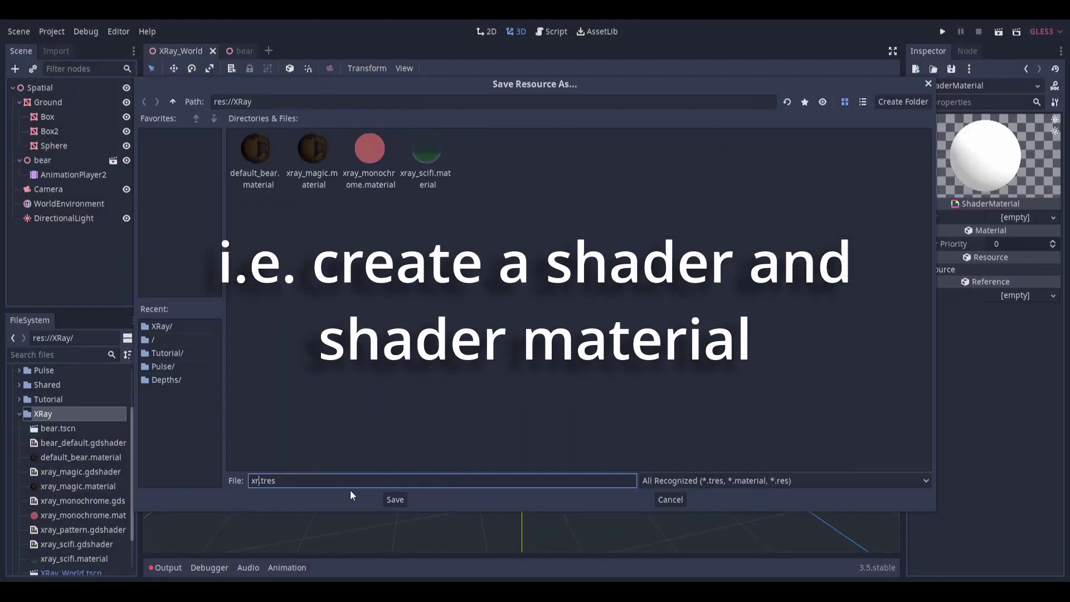
pyautogui.write('pattern')
pyautogui.click(729, 480)
pyautogui.click(696, 530)
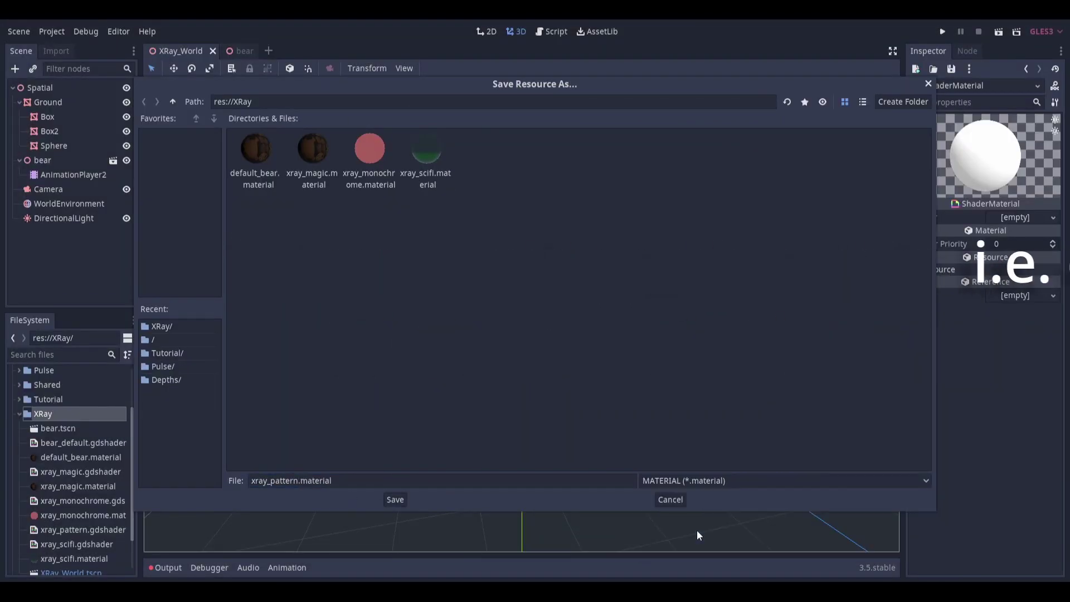
pyautogui.click(394, 500)
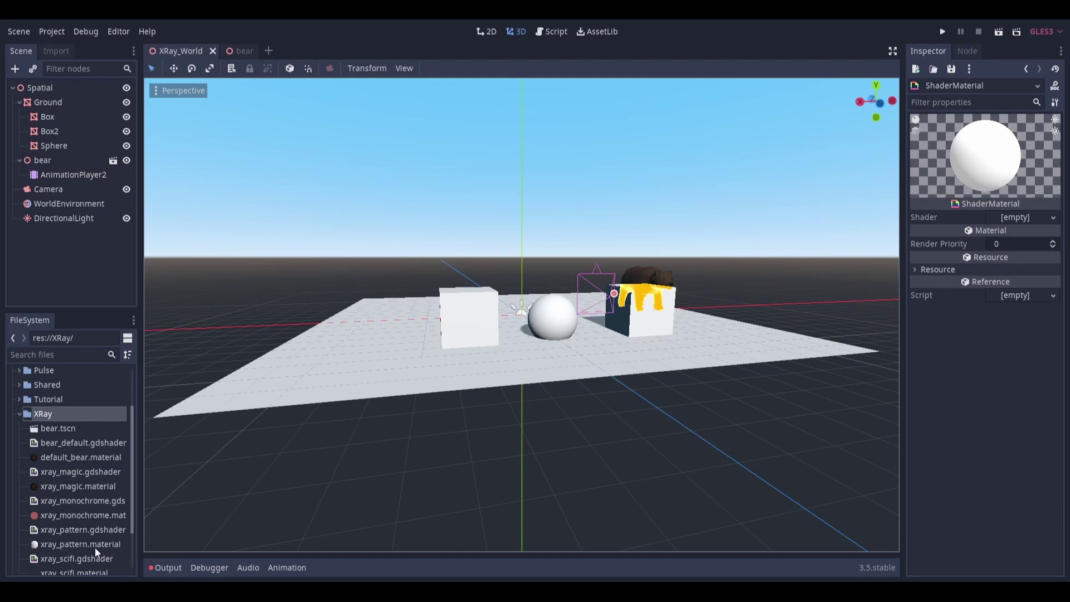
# Step: Assign xray_pattern.gdshader as its shader and the fractal image as Texture Pattern
pyautogui.moveTo(84, 529); pyautogui.dragTo(1020, 217)
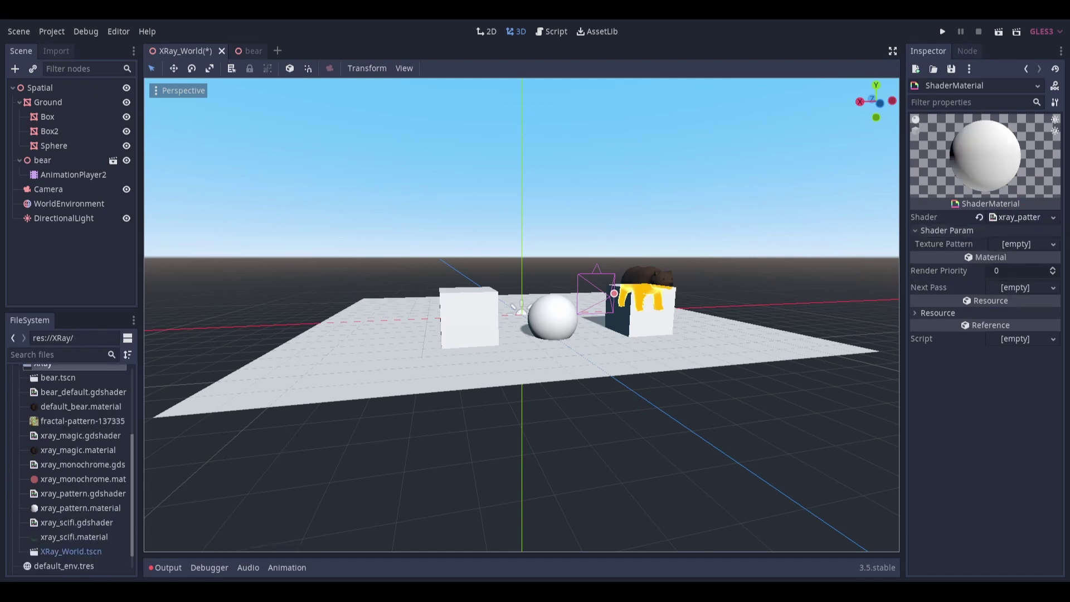
pyautogui.moveTo(82, 421); pyautogui.dragTo(1025, 243)
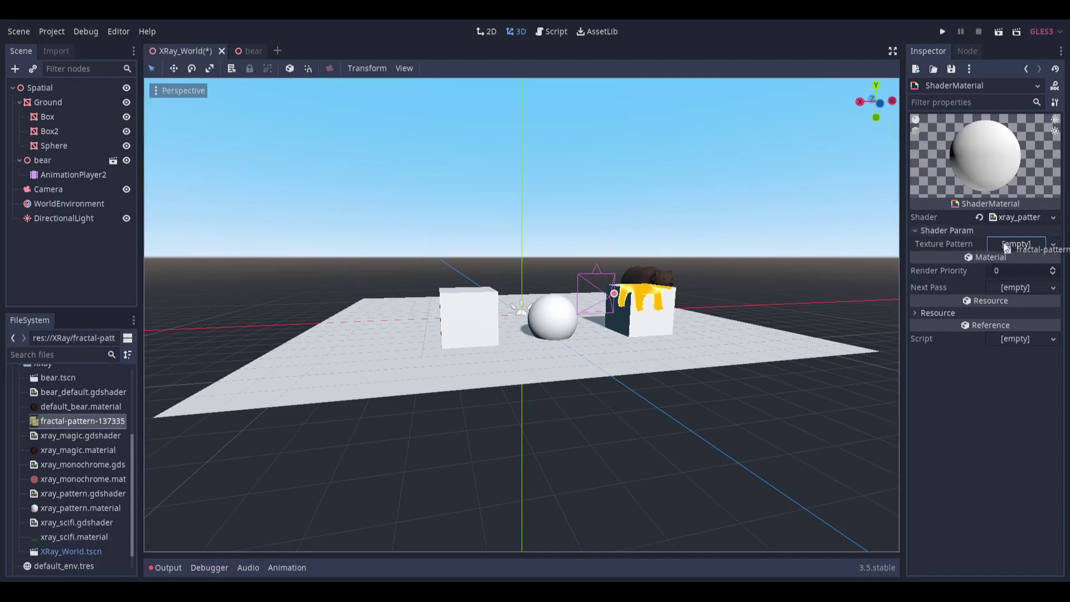
pyautogui.hotkey('ctrl', 's')
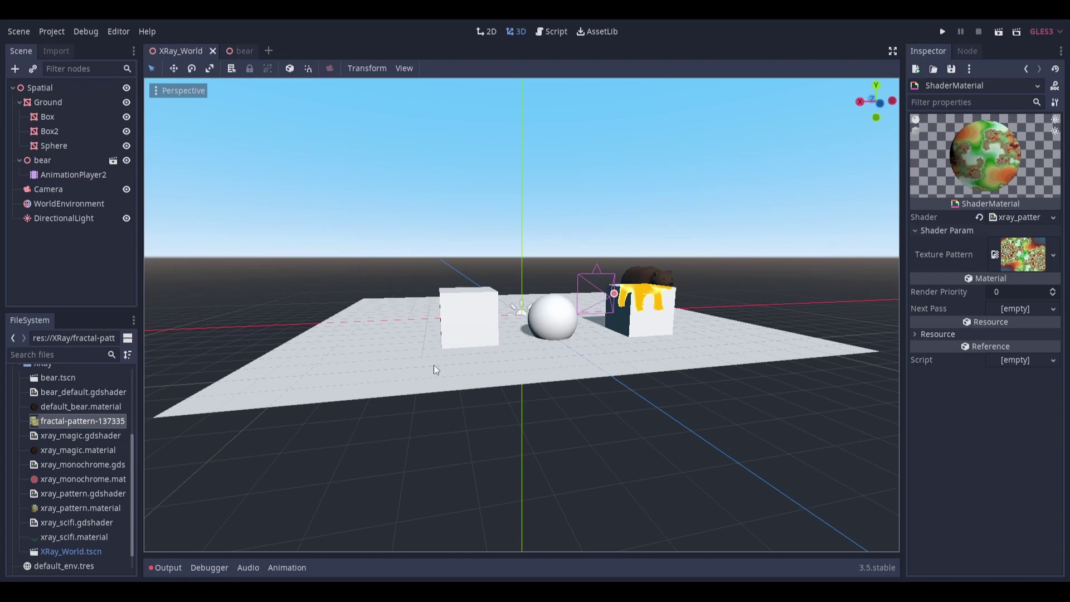
# Step: In the bear scene, replace the bear's first material with xray_pattern.material
pyautogui.click(233, 51)
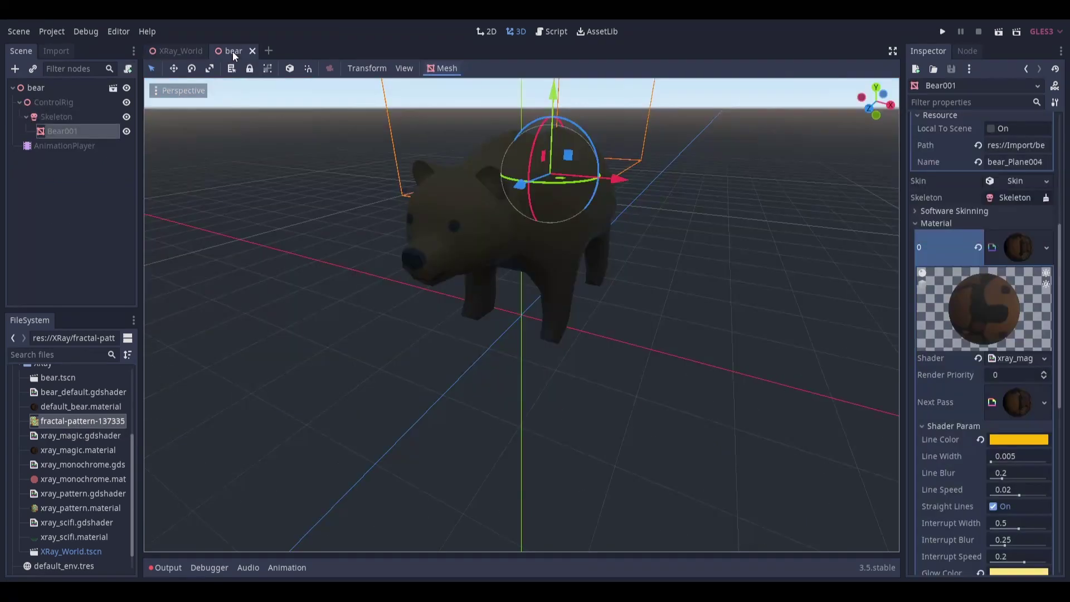
pyautogui.click(1045, 248)
pyautogui.click(975, 354)
pyautogui.moveTo(80, 508); pyautogui.dragTo(992, 243)
# Step: Make the shader unshaded, delete its EMISSION line, save, and add default_bear.material as next pass
pyautogui.click(1014, 359)
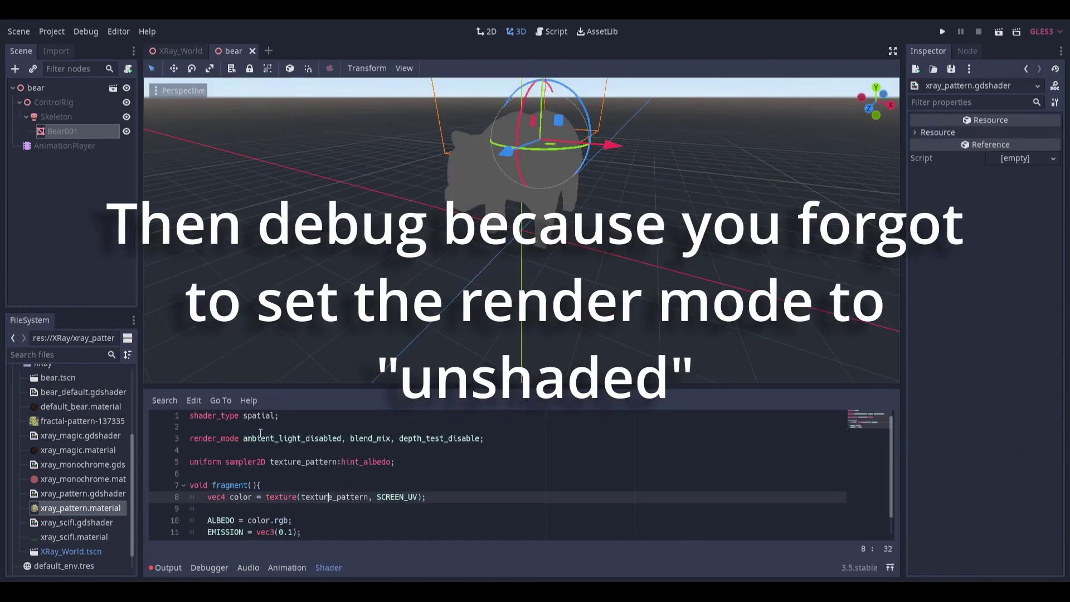
pyautogui.doubleClick(262, 442)
pyautogui.write('unshaded')
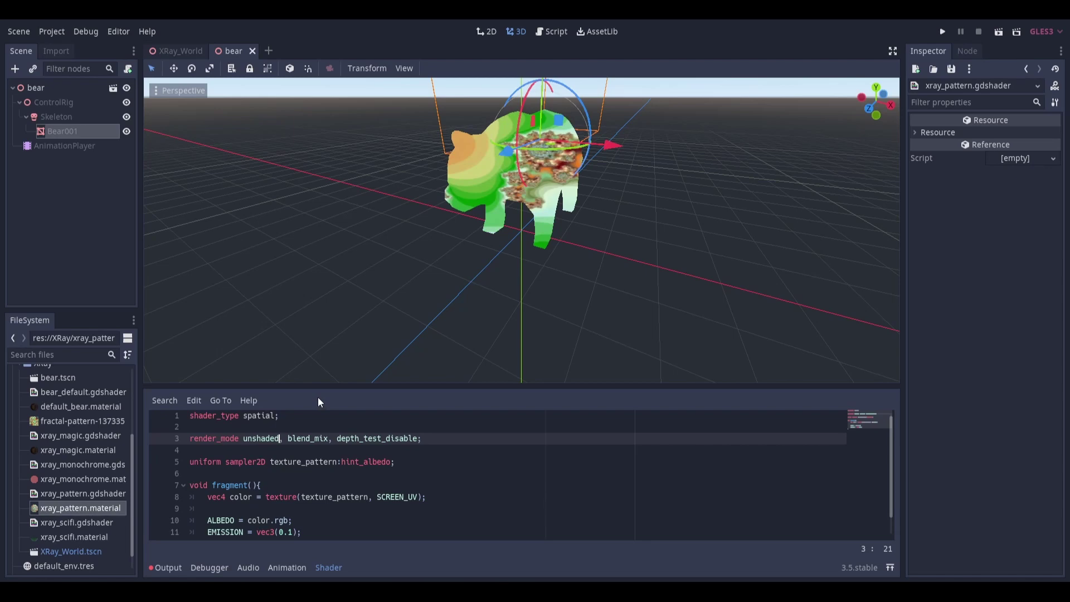
pyautogui.moveTo(334, 532); pyautogui.dragTo(334, 522)
pyautogui.press('BackSpace')
pyautogui.hotkey('ctrl', 's')
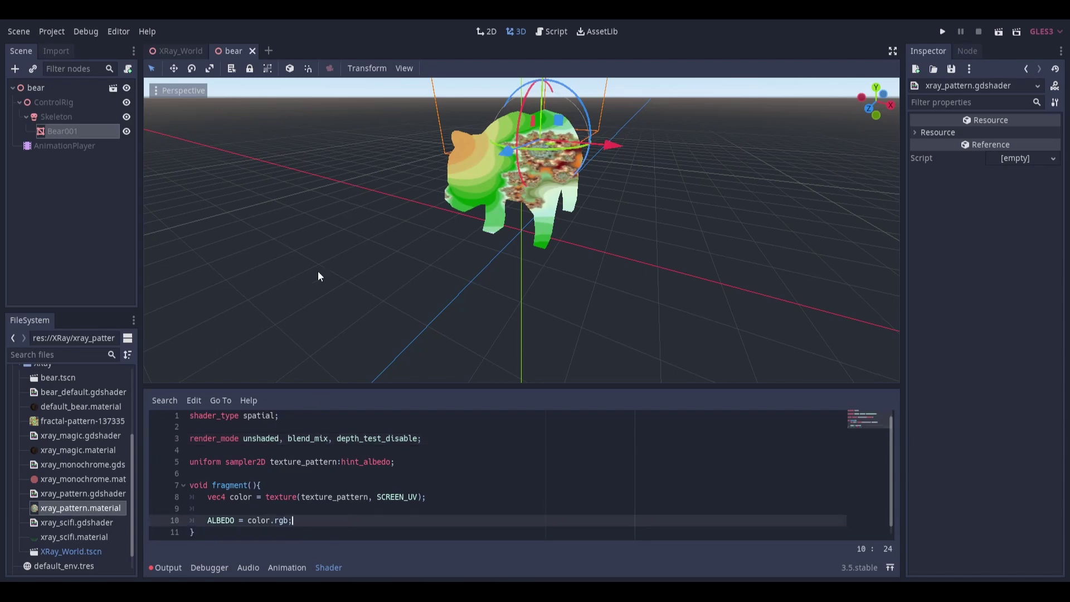
pyautogui.click(81, 130)
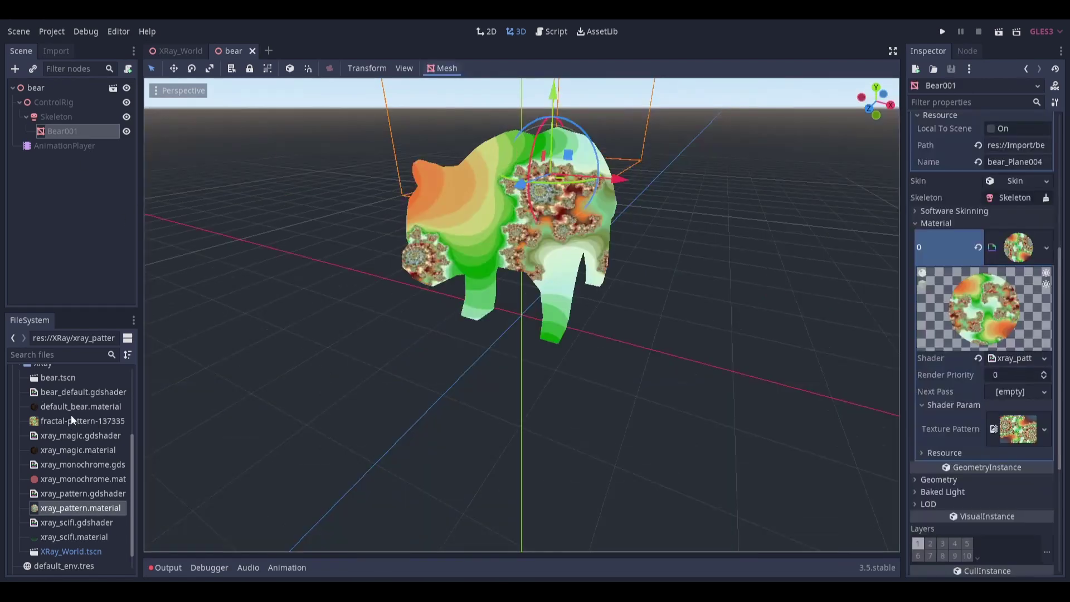
pyautogui.moveTo(63, 405); pyautogui.dragTo(1018, 391)
# Step: In XRay_World, select the Camera and set AnimationPlayer2's current animation to Strafe
pyautogui.hotkey('ctrl', 's')
pyautogui.hotkey('ctrl', 'Tab')
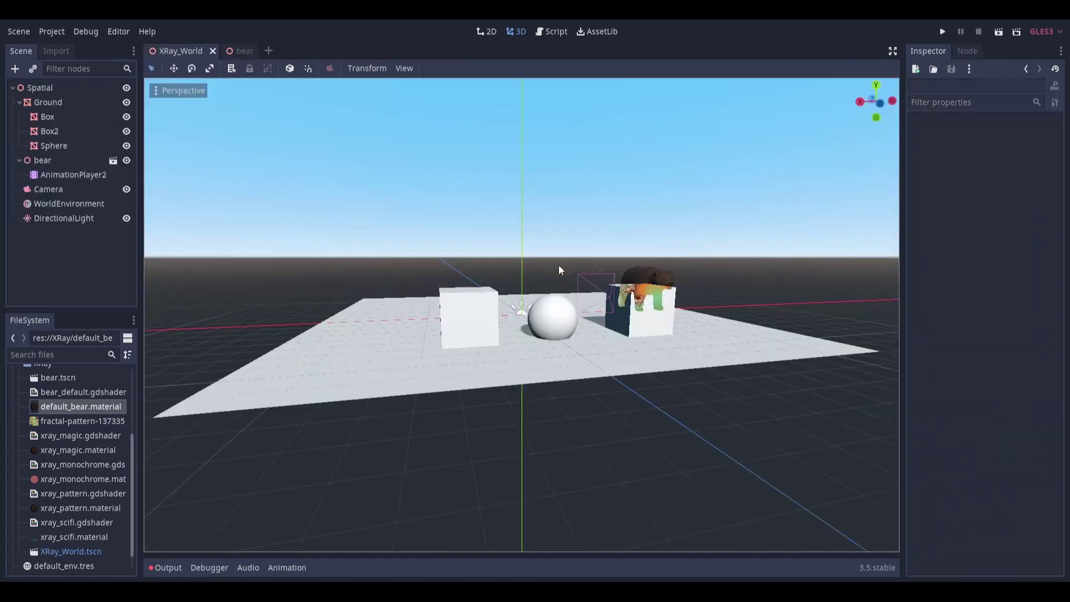
pyautogui.click(48, 189)
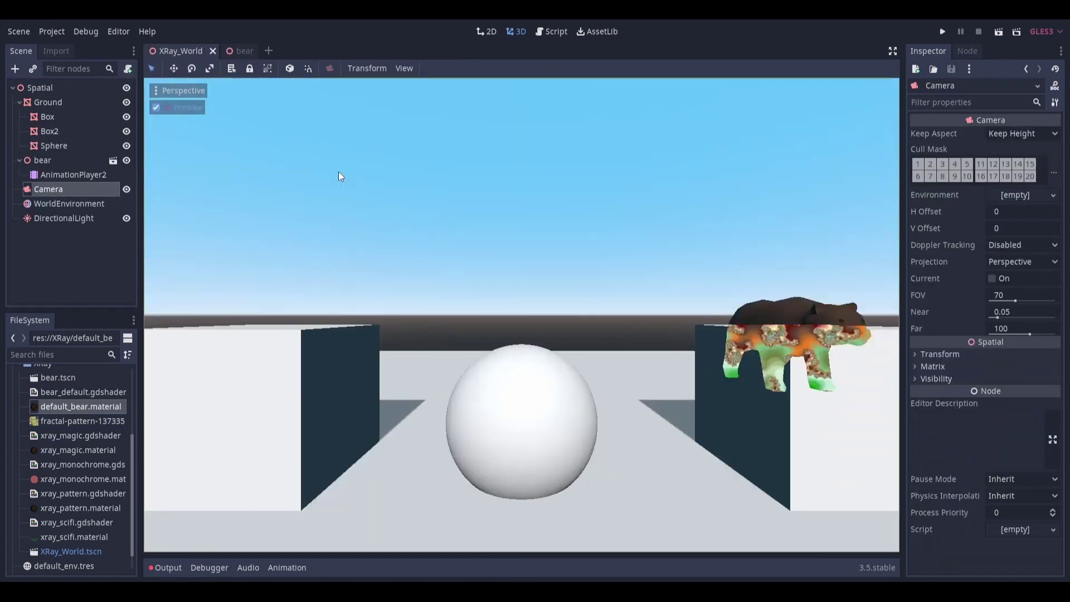
pyautogui.click(73, 174)
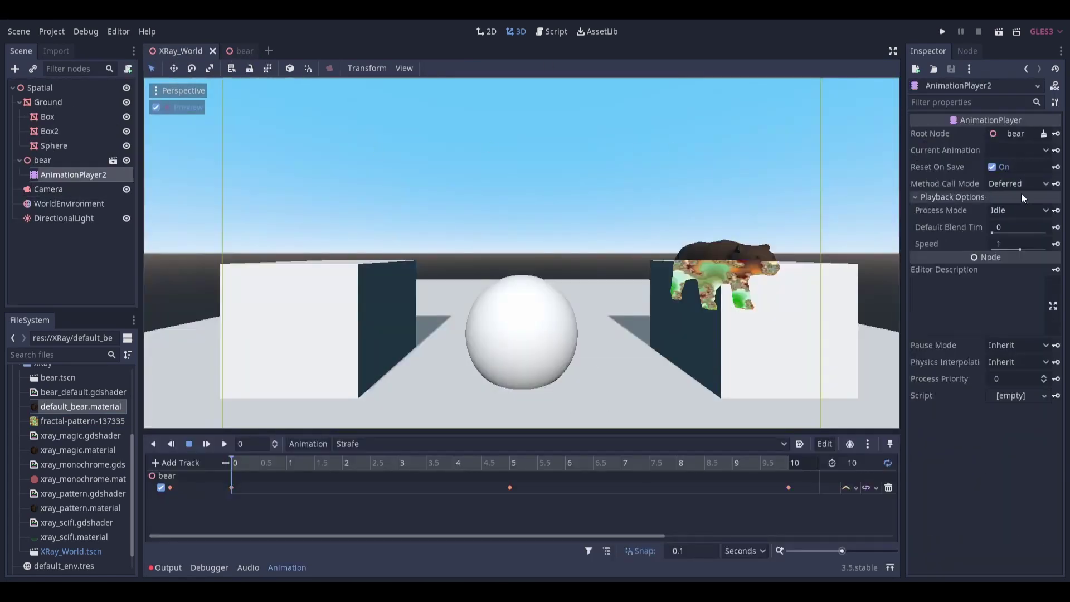
pyautogui.click(1017, 150)
pyautogui.click(1006, 179)
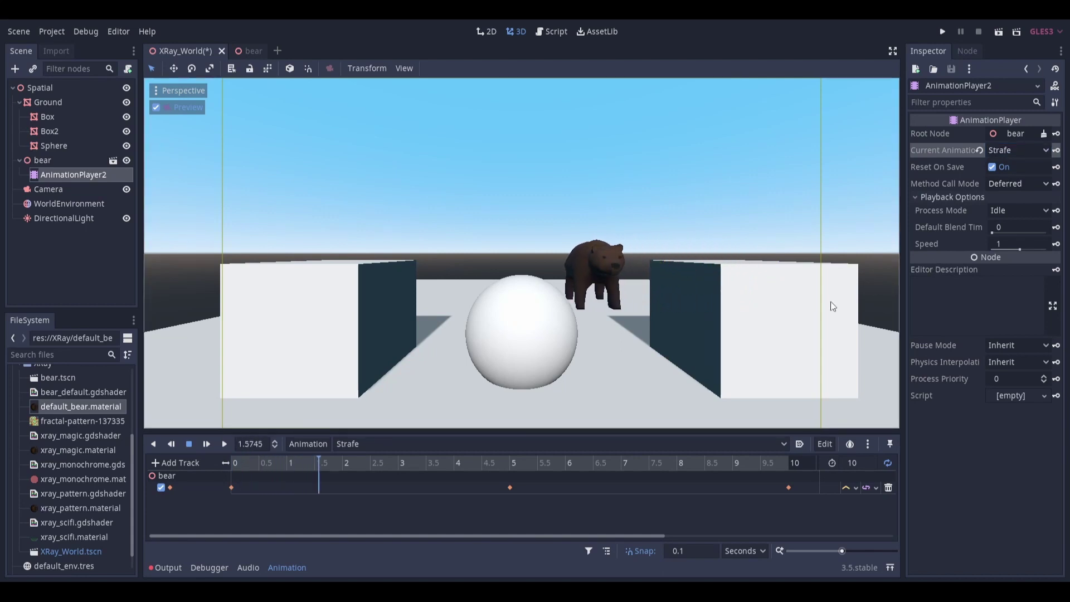